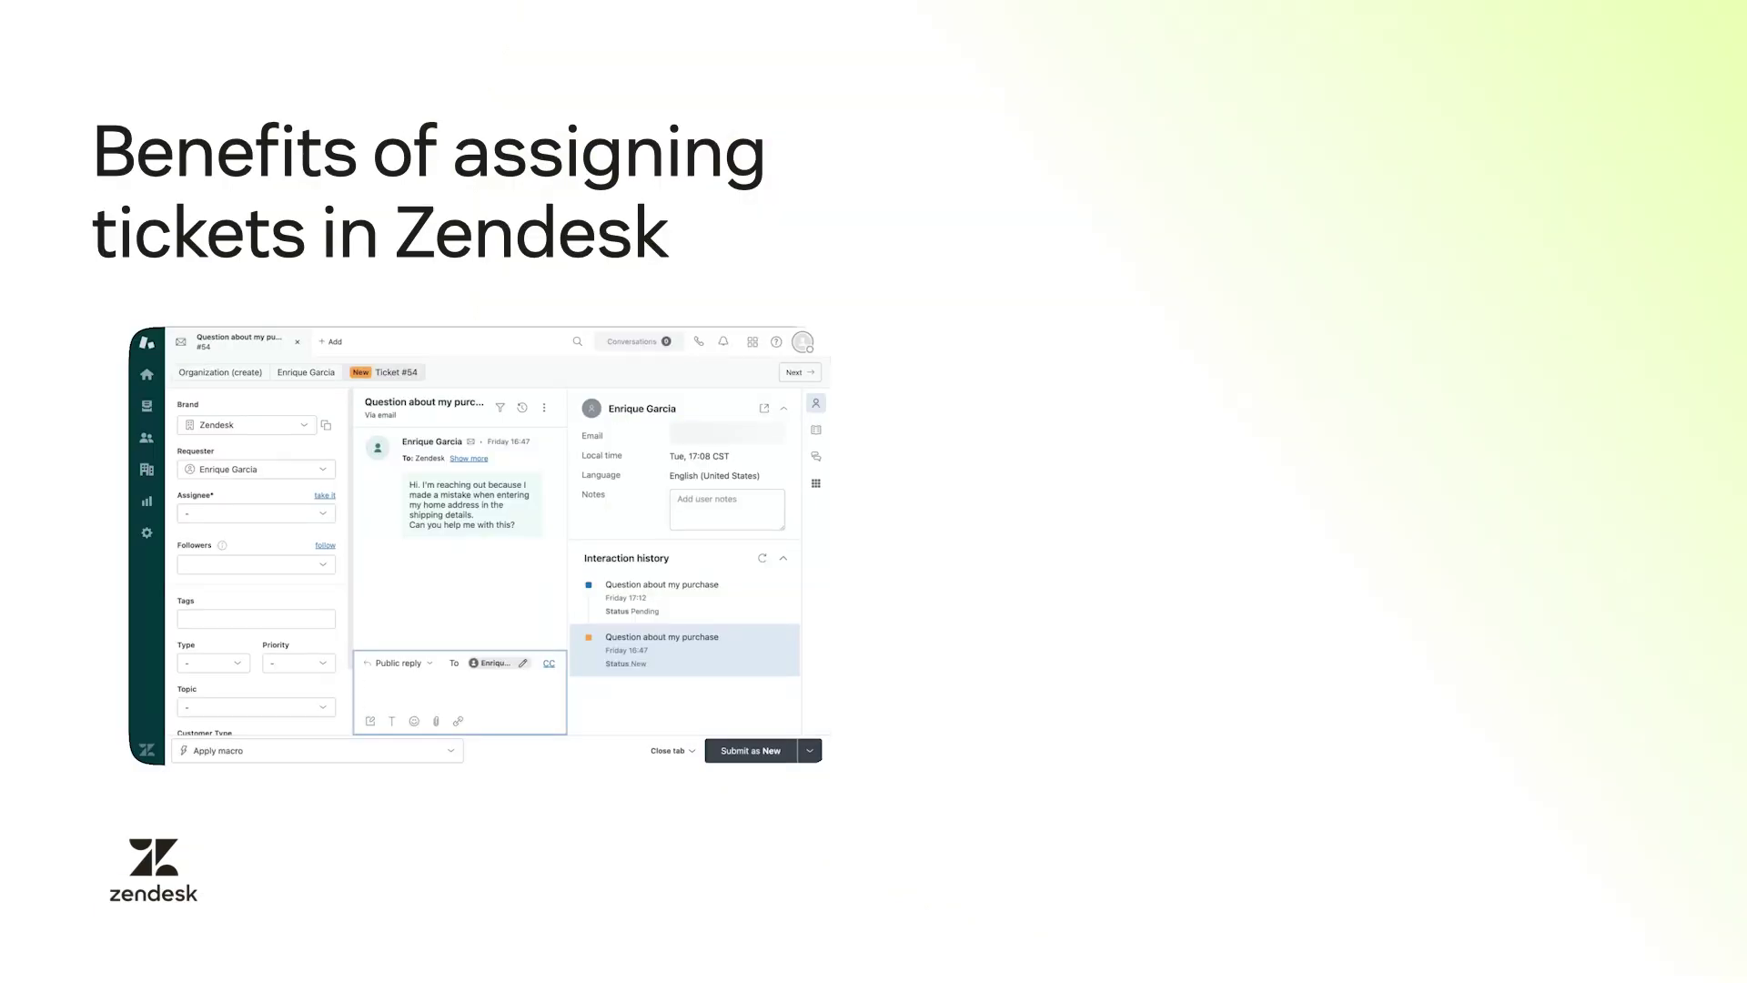
# Assign the sample ticket to an agent from the Support group using the Assignee dropdown.
pyautogui.click(329, 517)
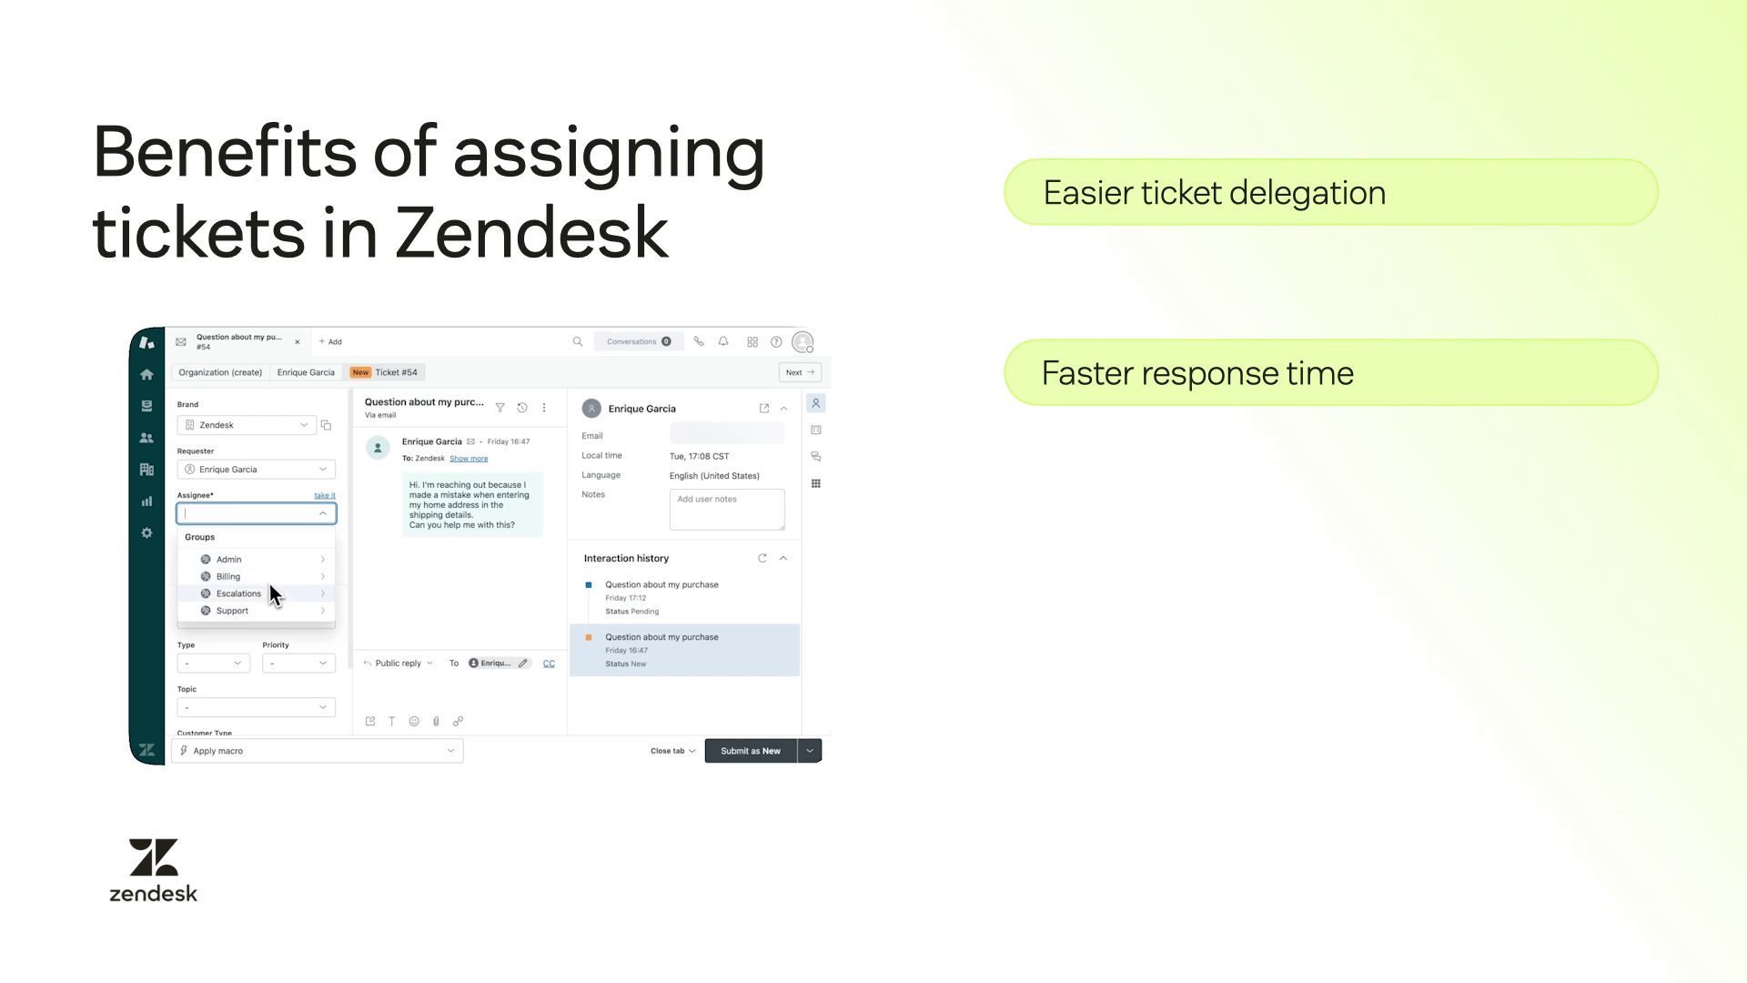
pyautogui.click(263, 608)
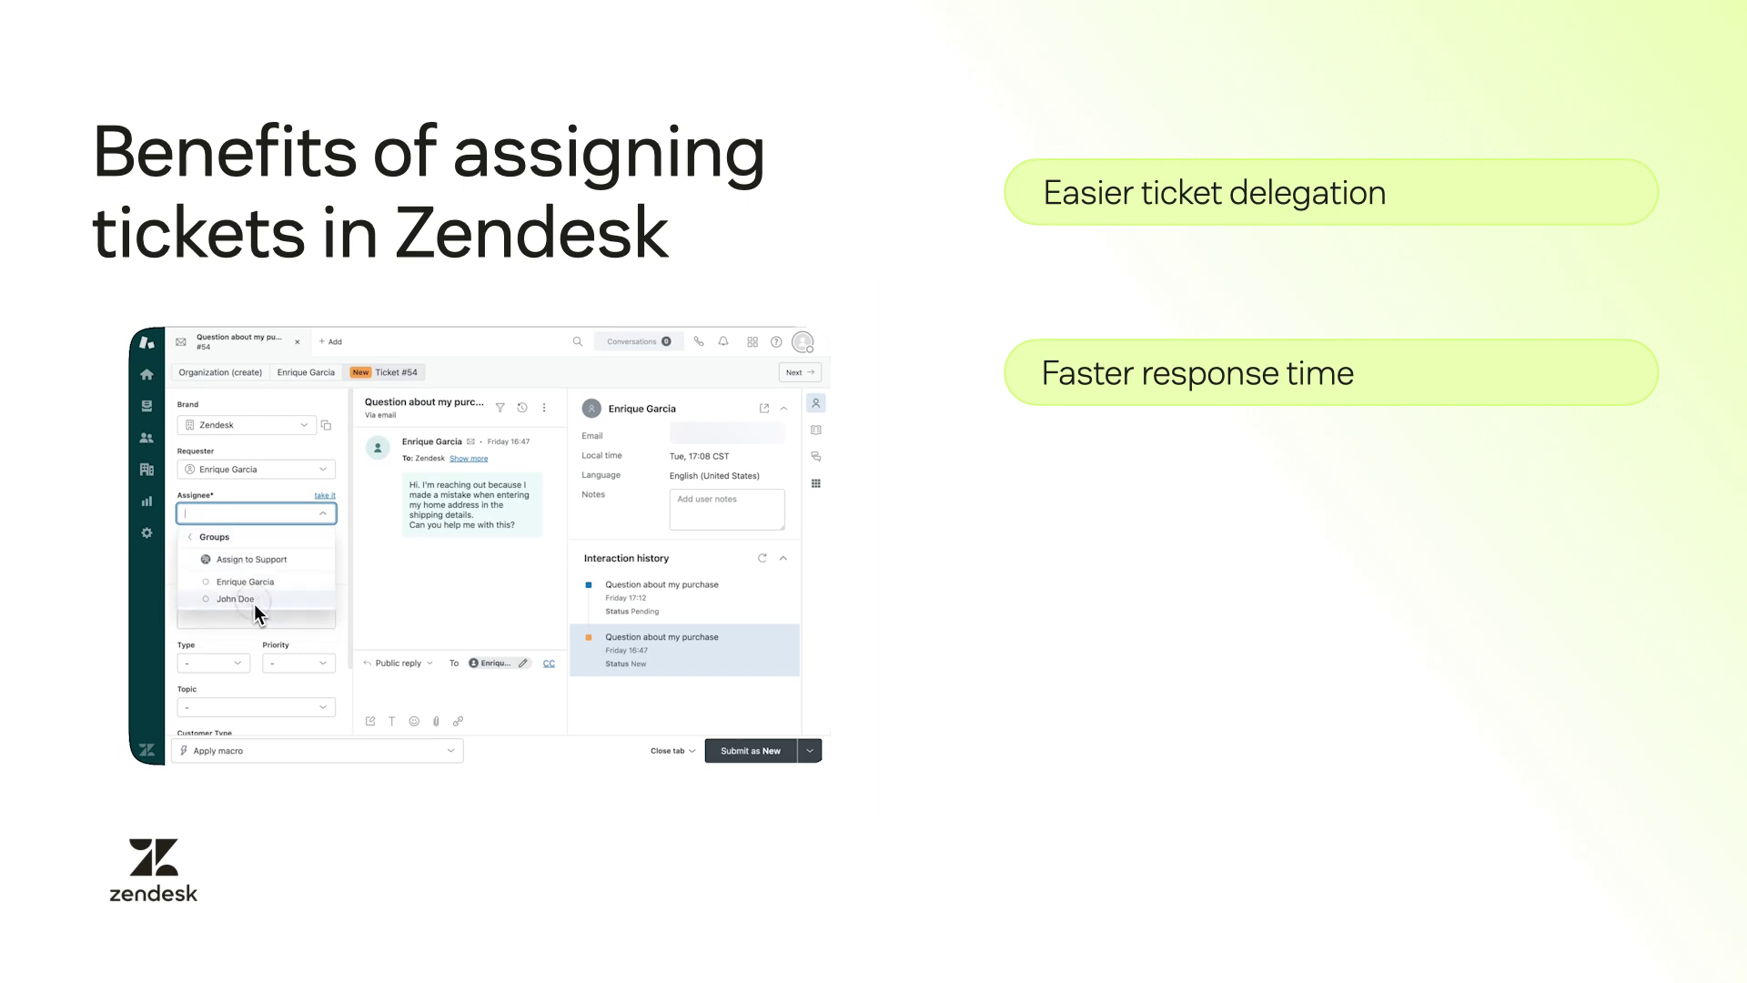
pyautogui.click(253, 601)
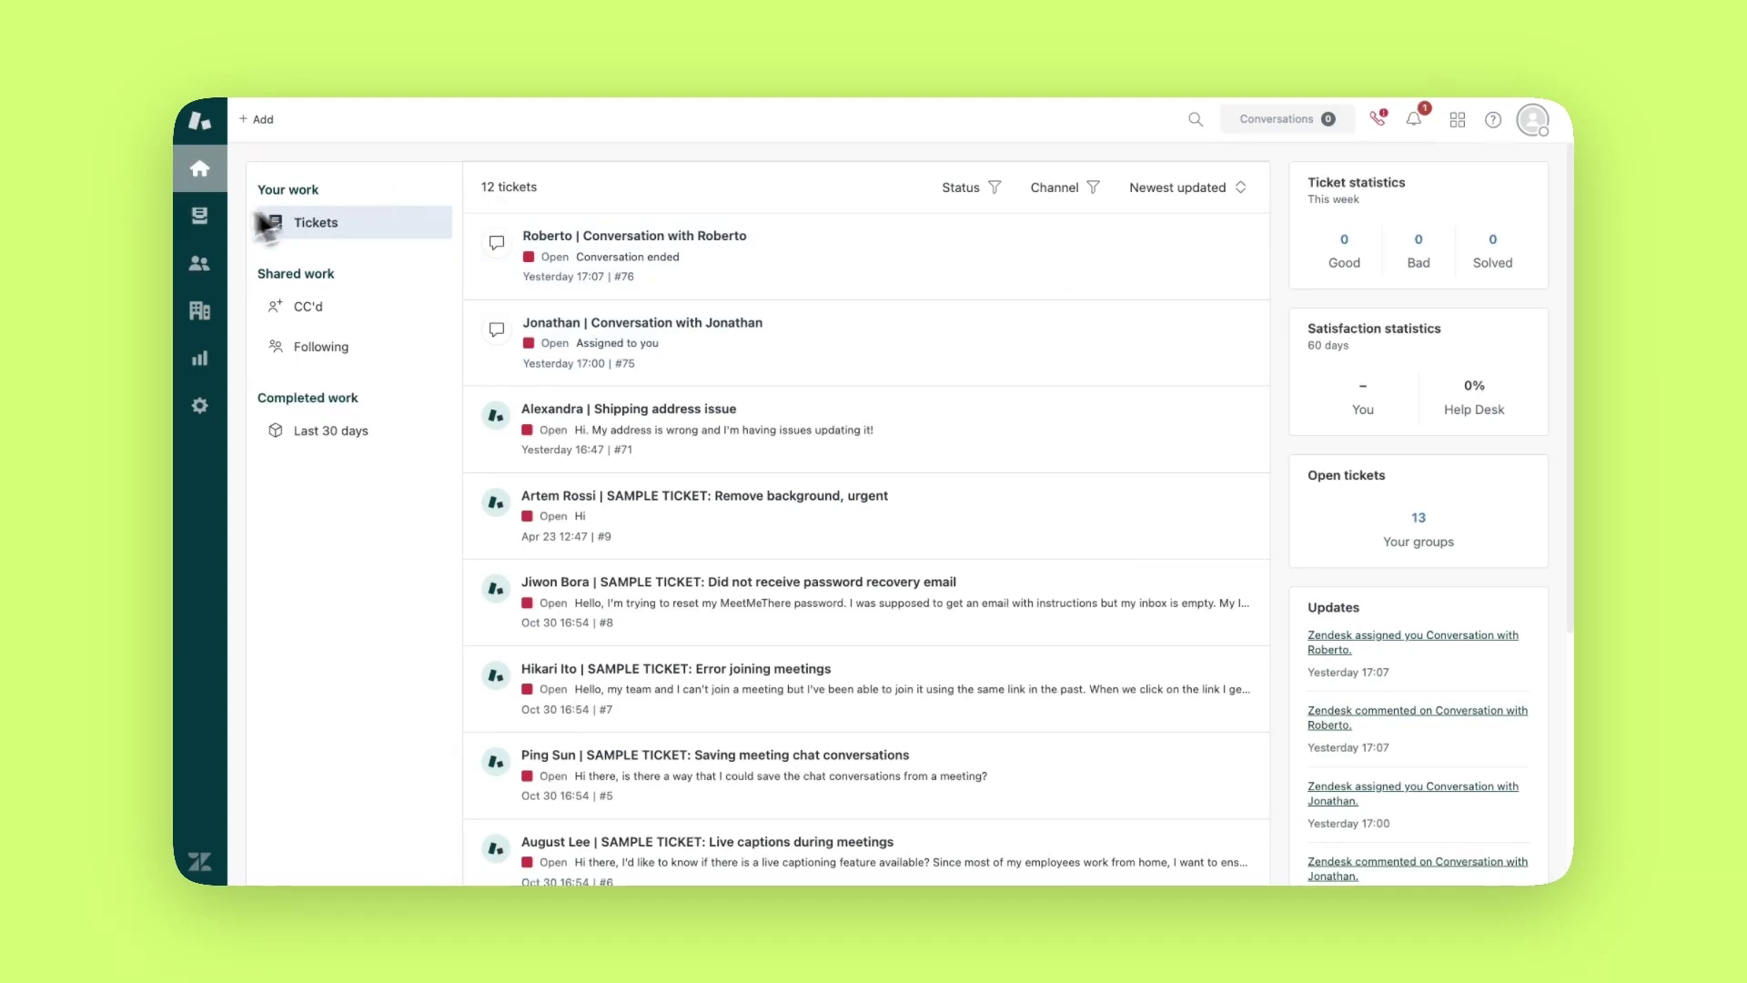
# Open the ticket views to show the Unassigned tickets list.
pyautogui.click(200, 219)
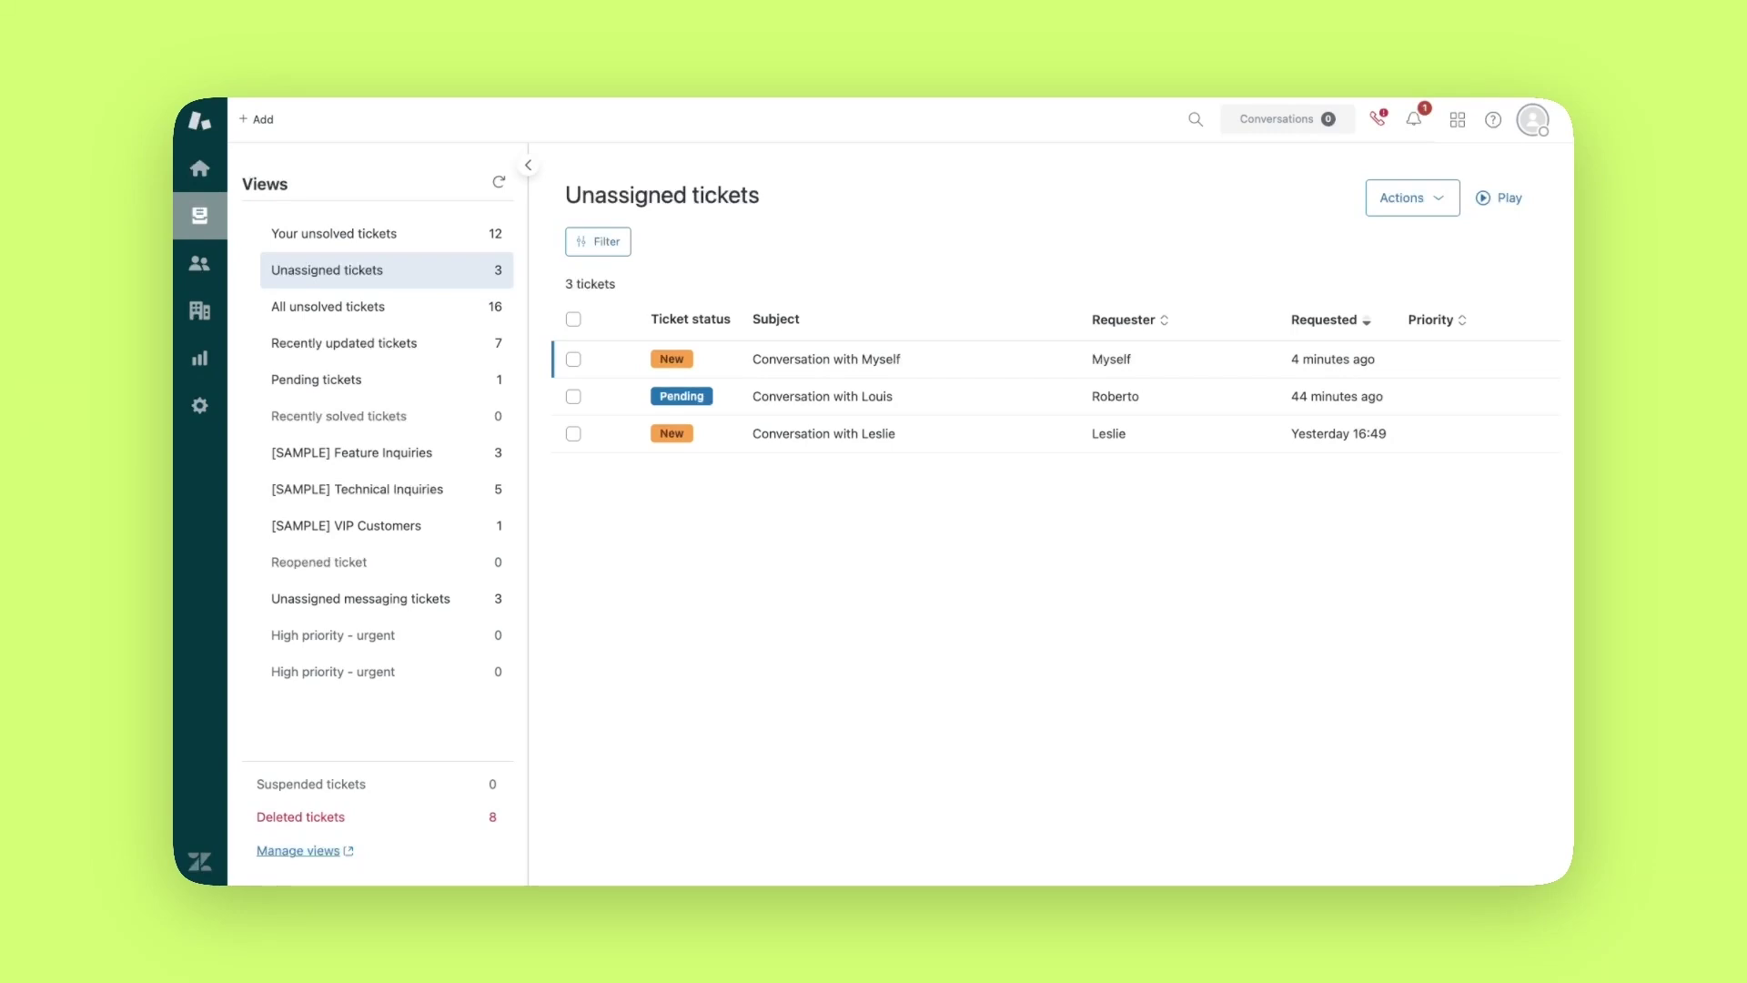
# Assign ticket #78 'Conversation with Myself' to the Admin group agent and submit as Open.
pyautogui.click(850, 360)
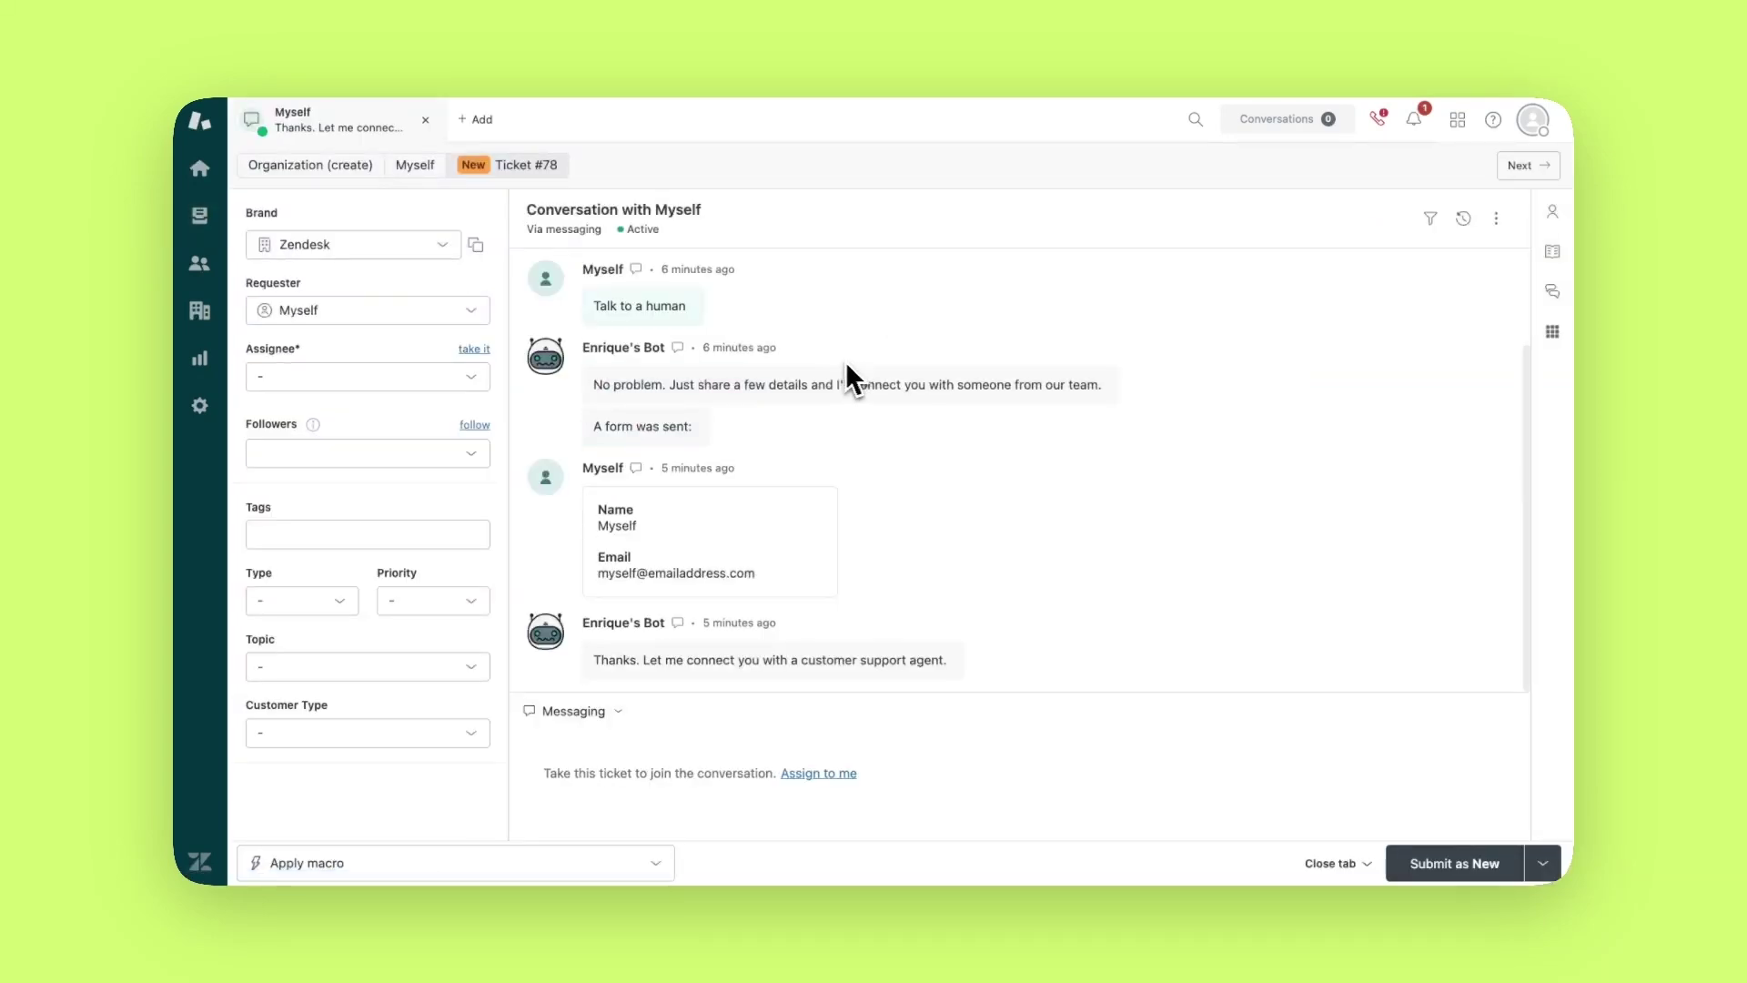
pyautogui.click(474, 379)
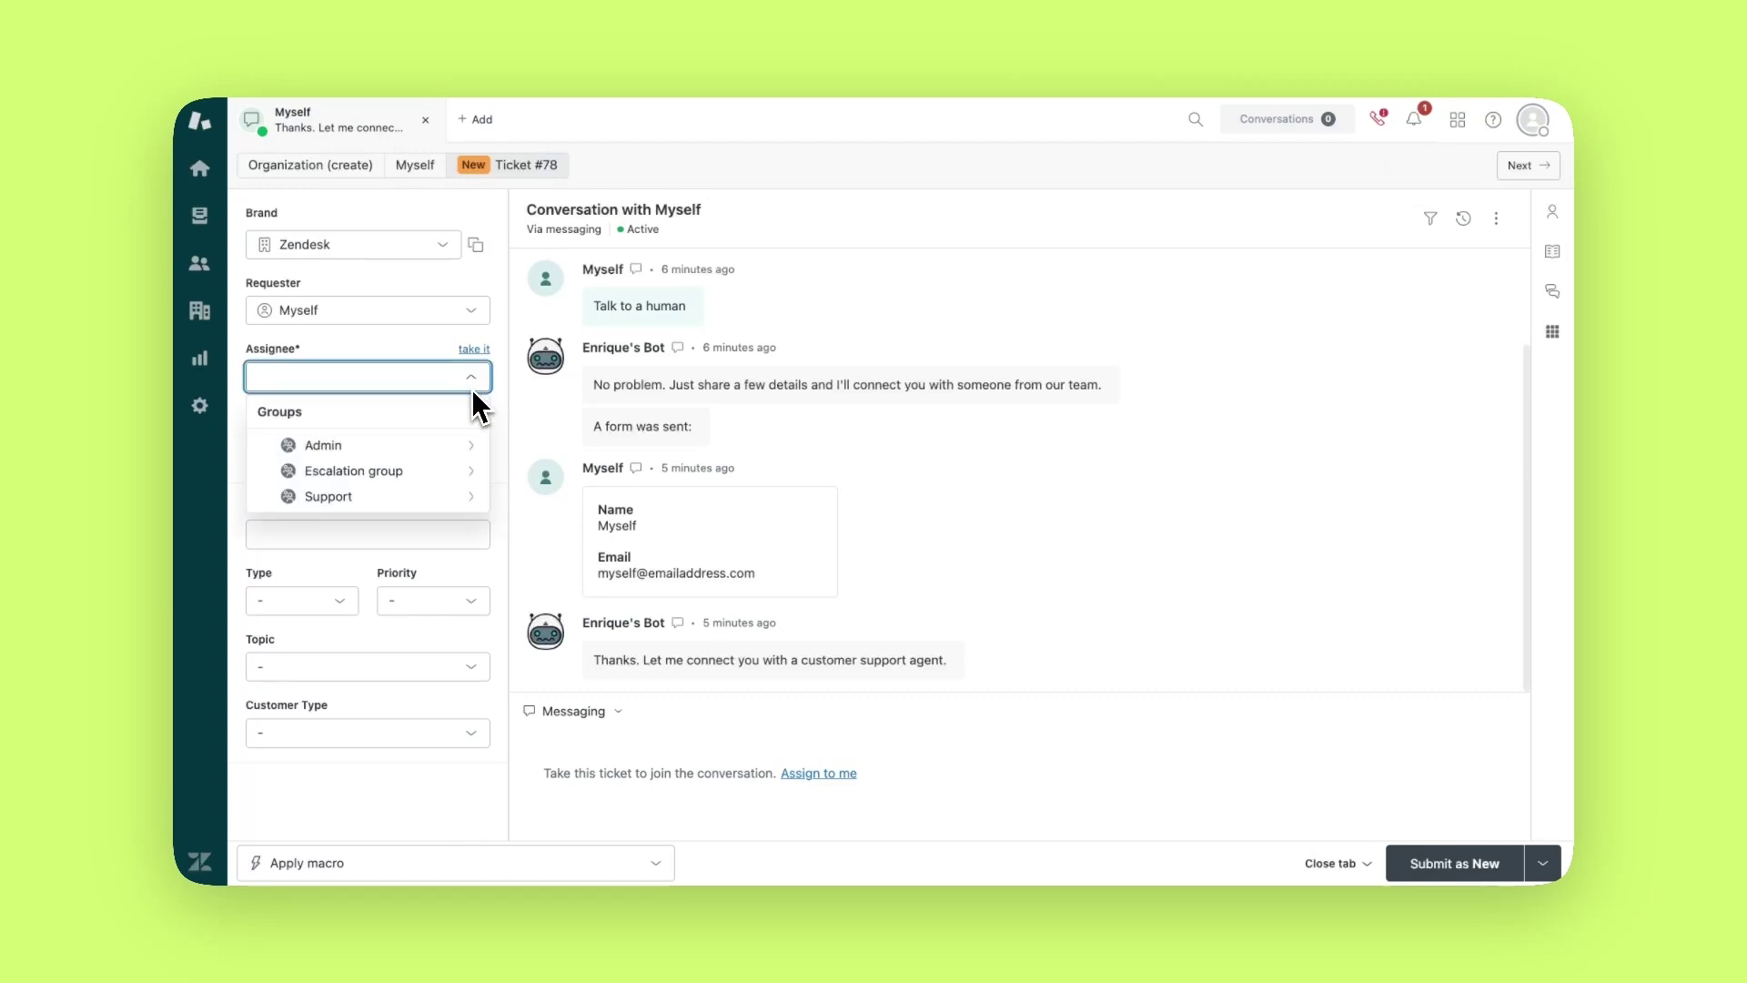
pyautogui.click(430, 446)
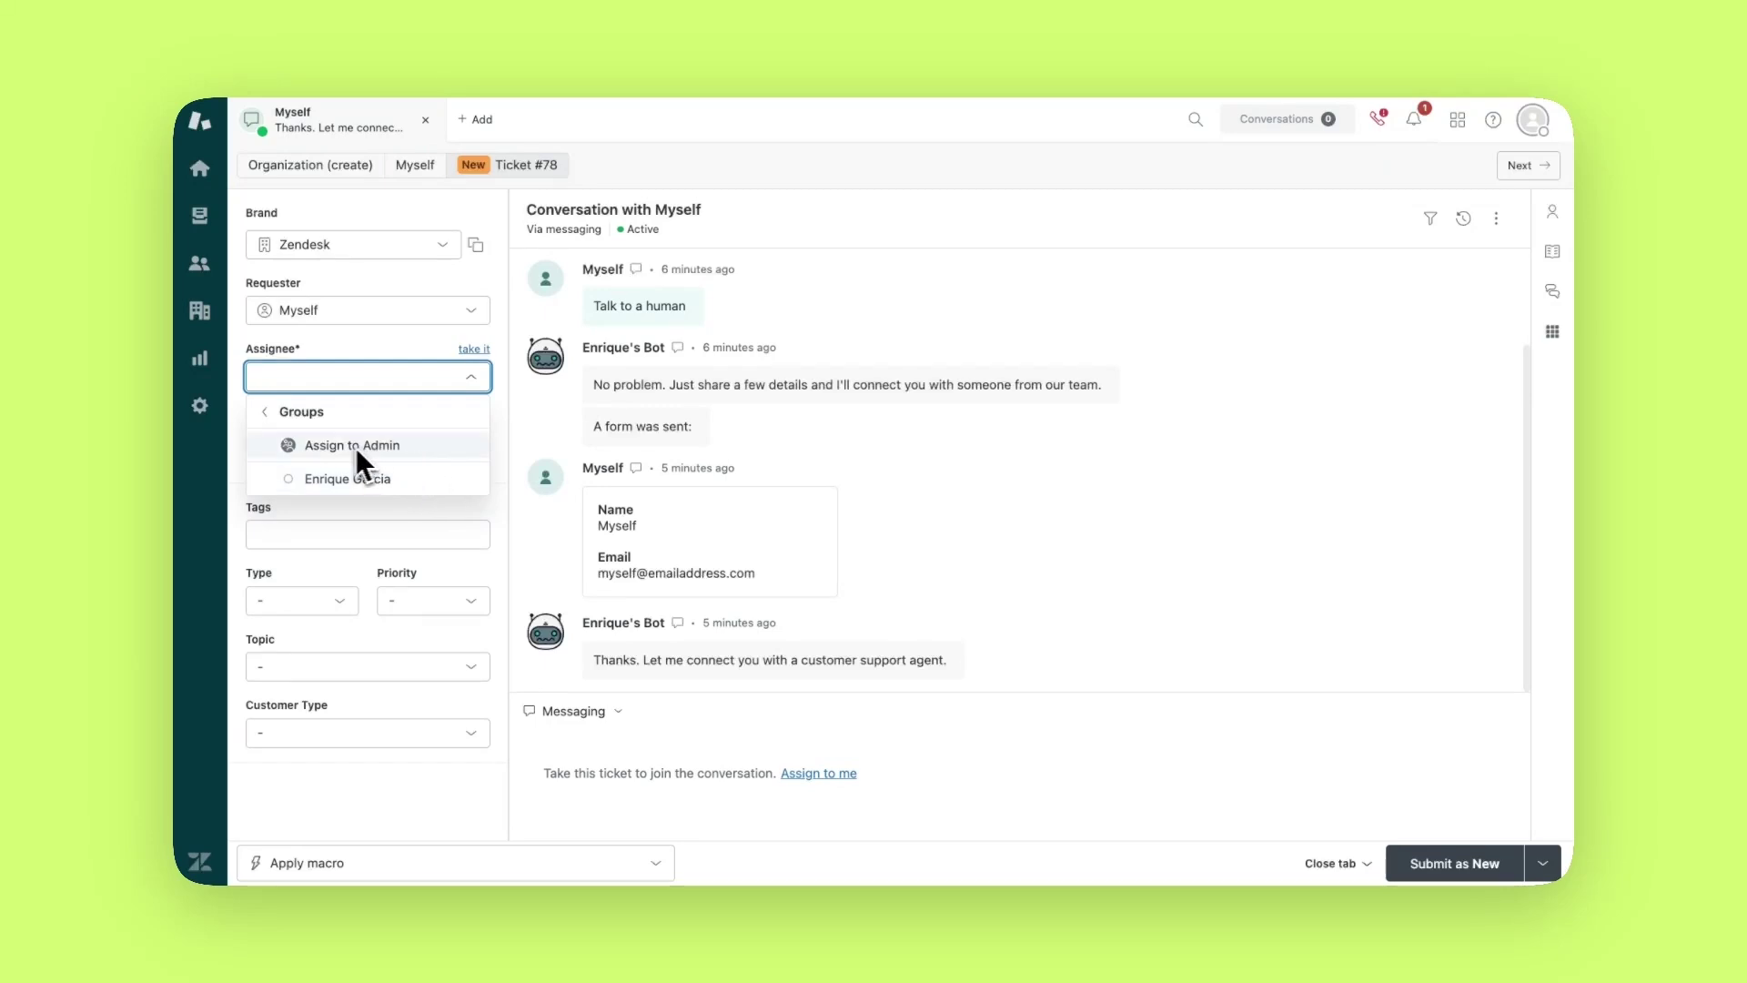
pyautogui.click(397, 477)
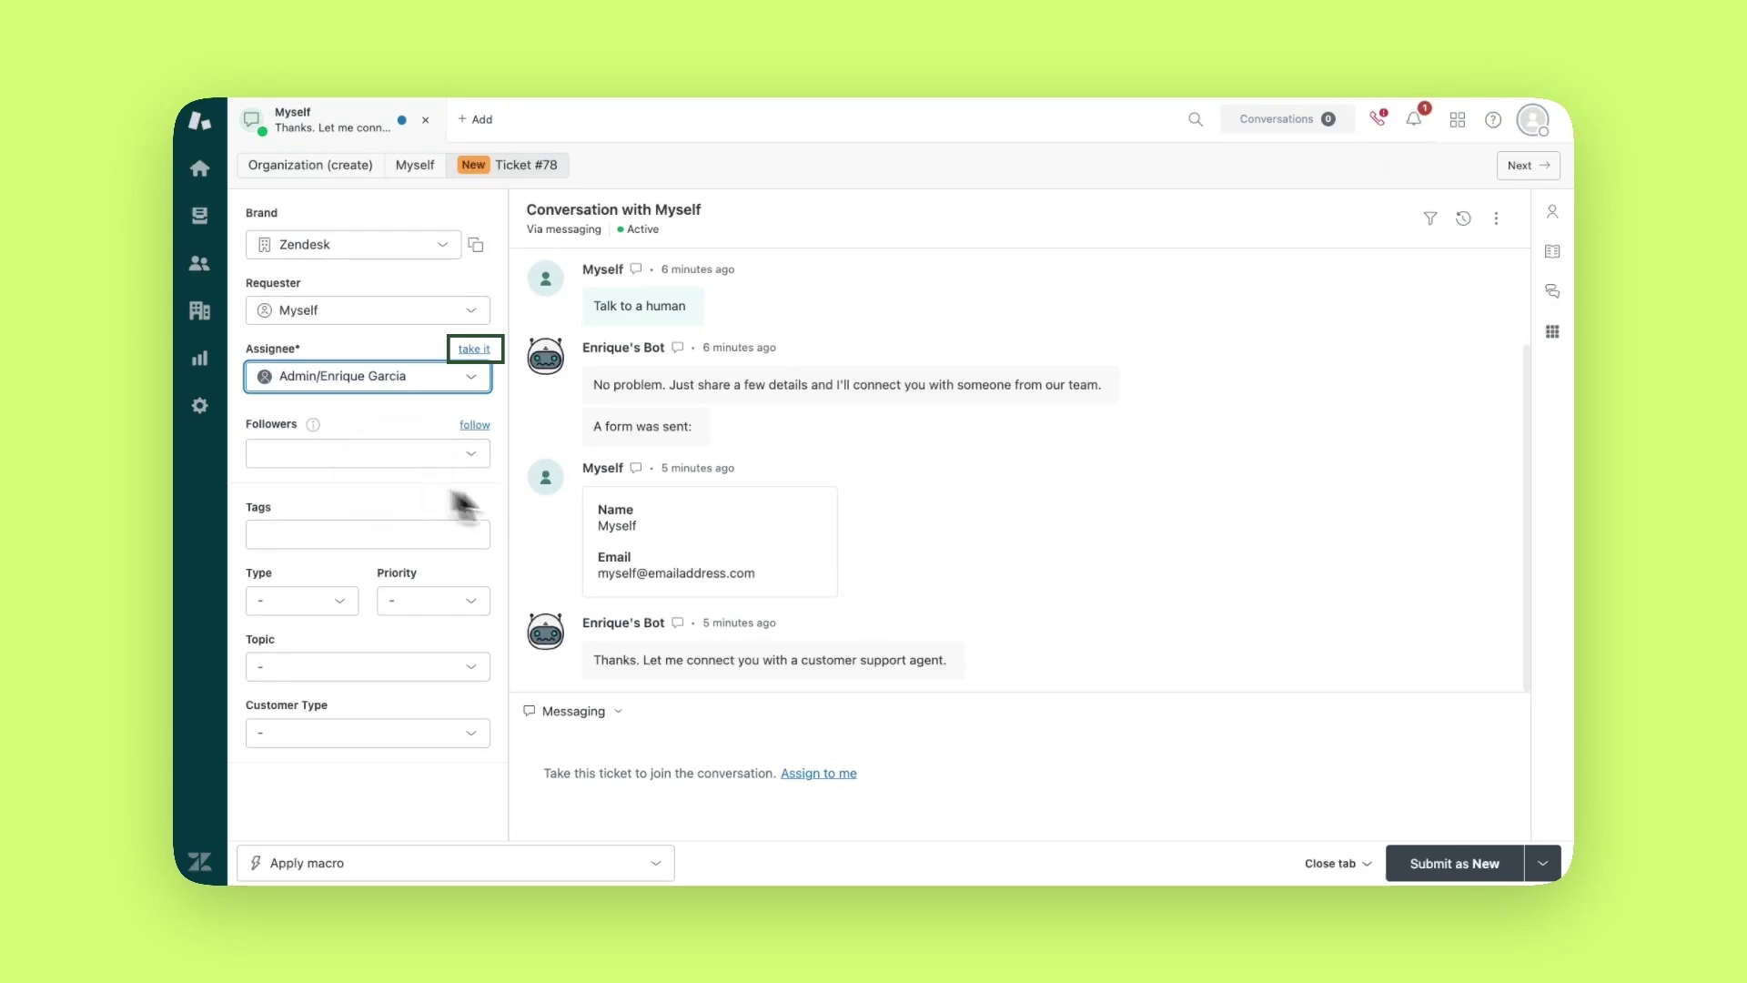
pyautogui.click(1546, 857)
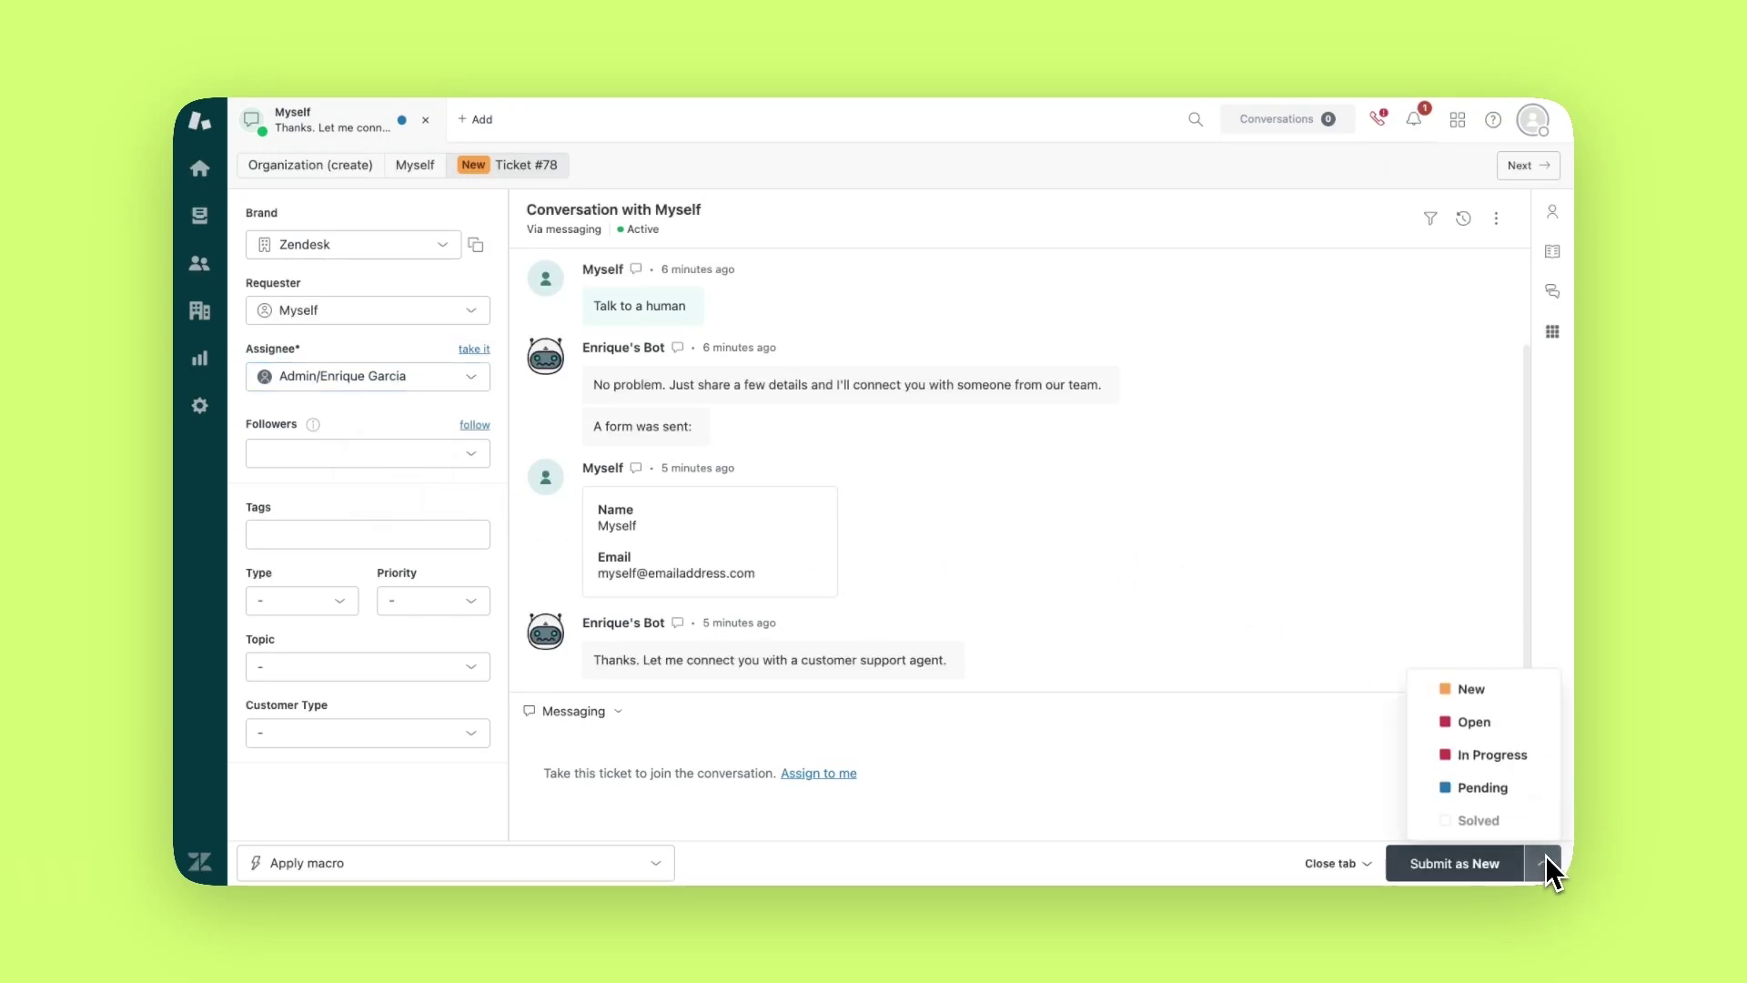
pyautogui.click(1504, 724)
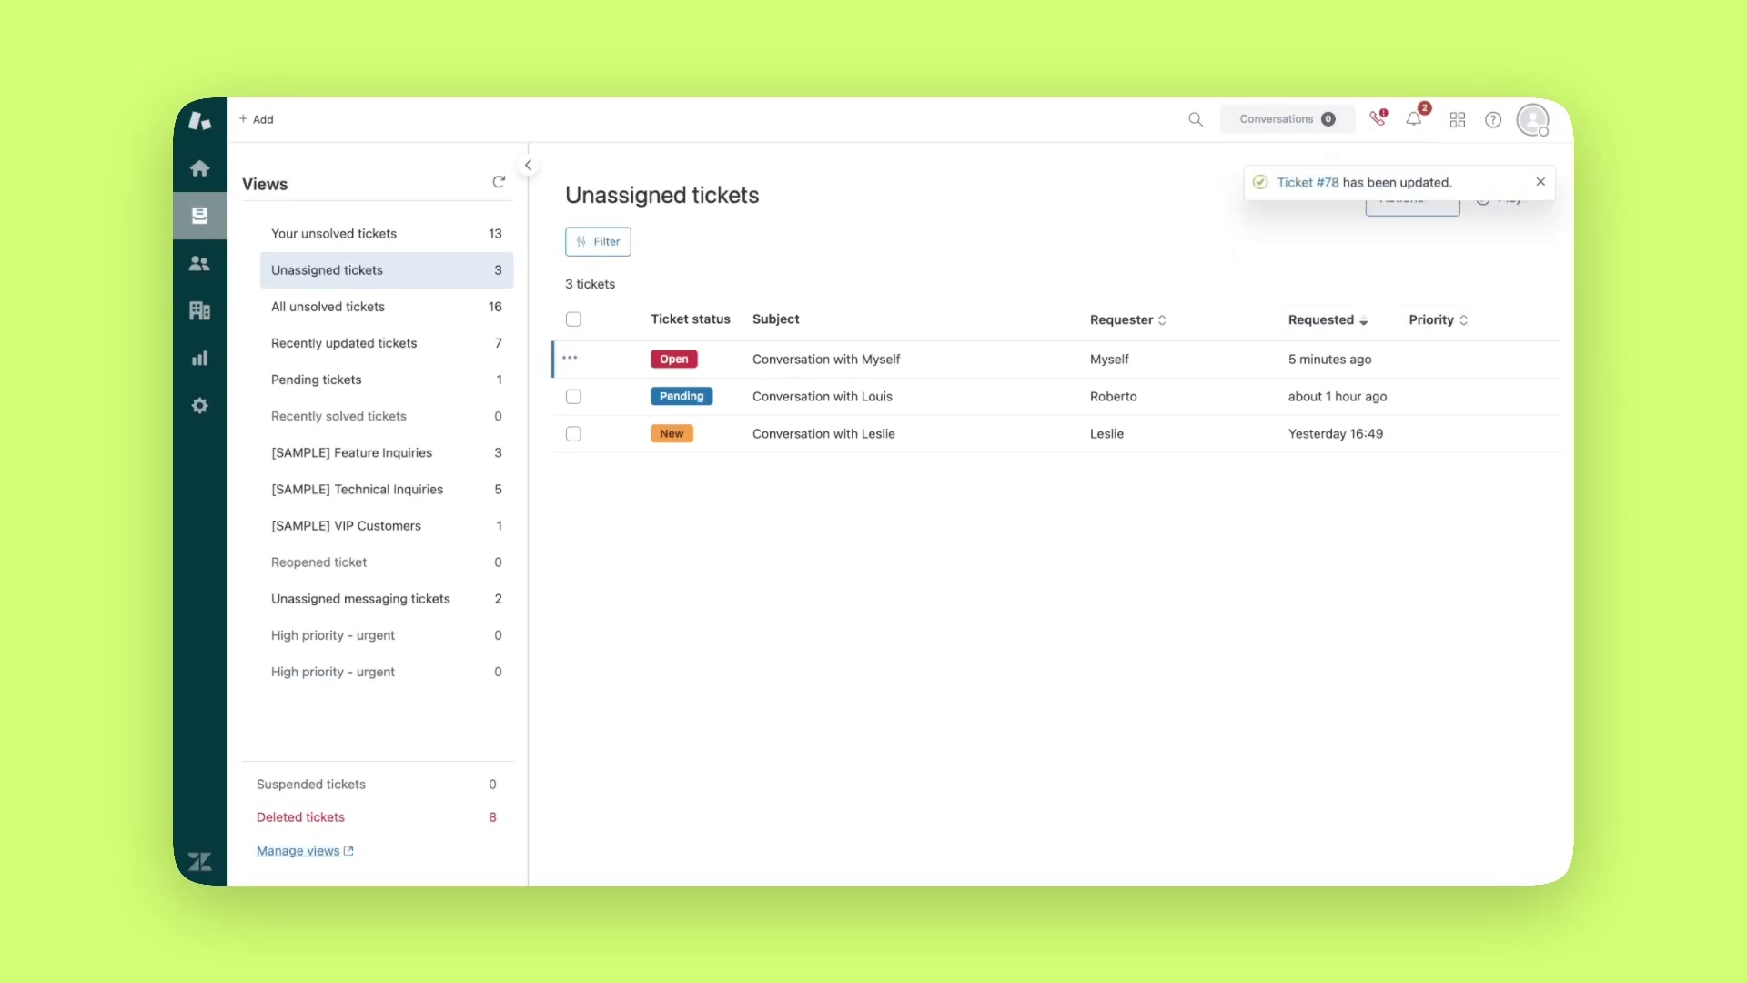
# Switch to the Your unsolved tickets view listing 13 open tickets.
pyautogui.click(452, 238)
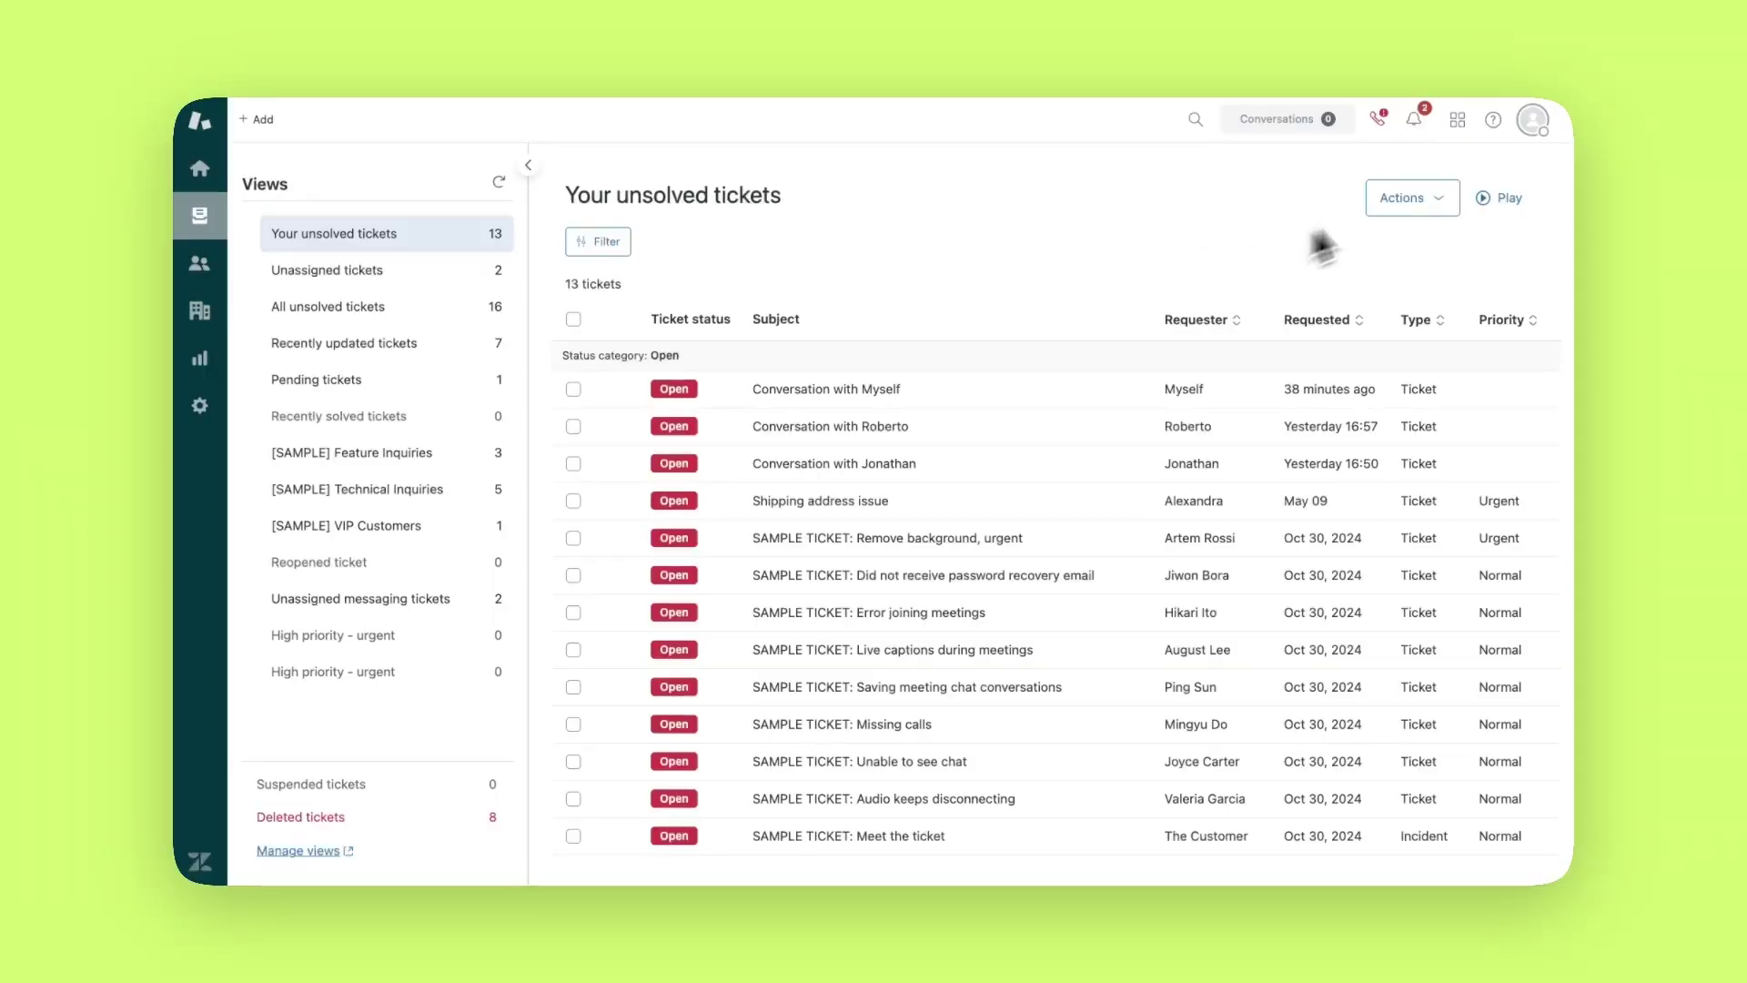
pyautogui.click(1459, 131)
# Open Admin Center and search 'views' to reach the Views settings page.
pyautogui.click(1437, 482)
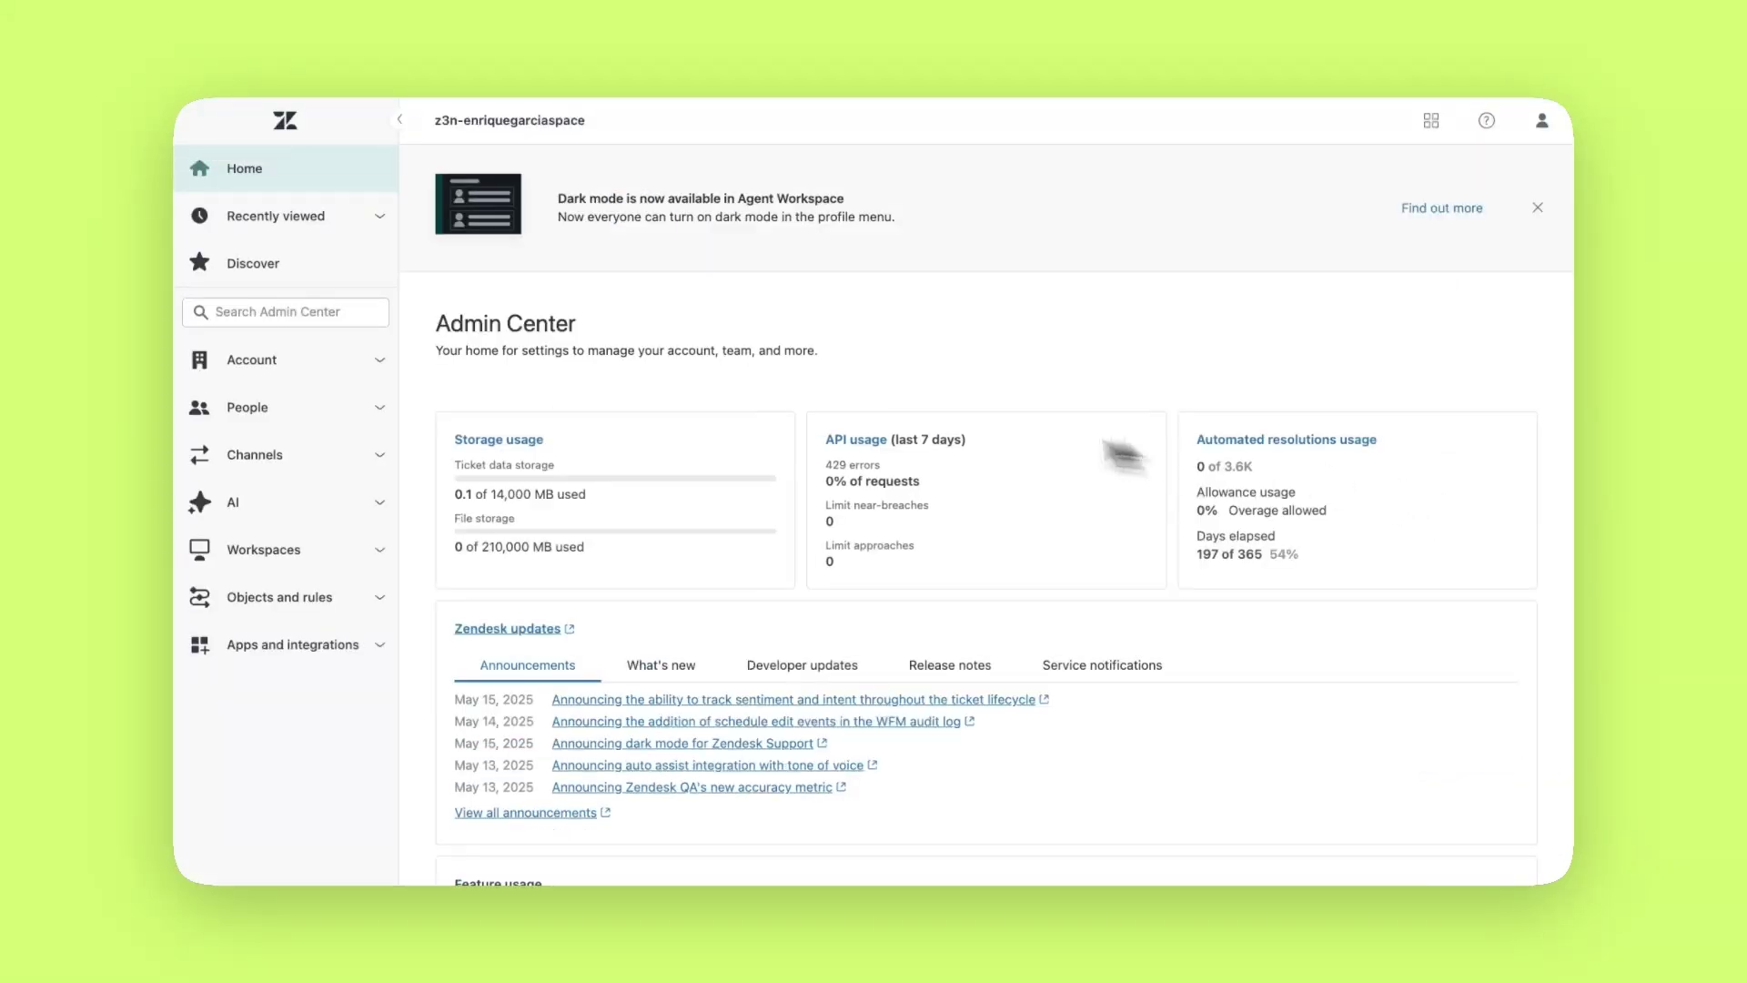
pyautogui.click(324, 318)
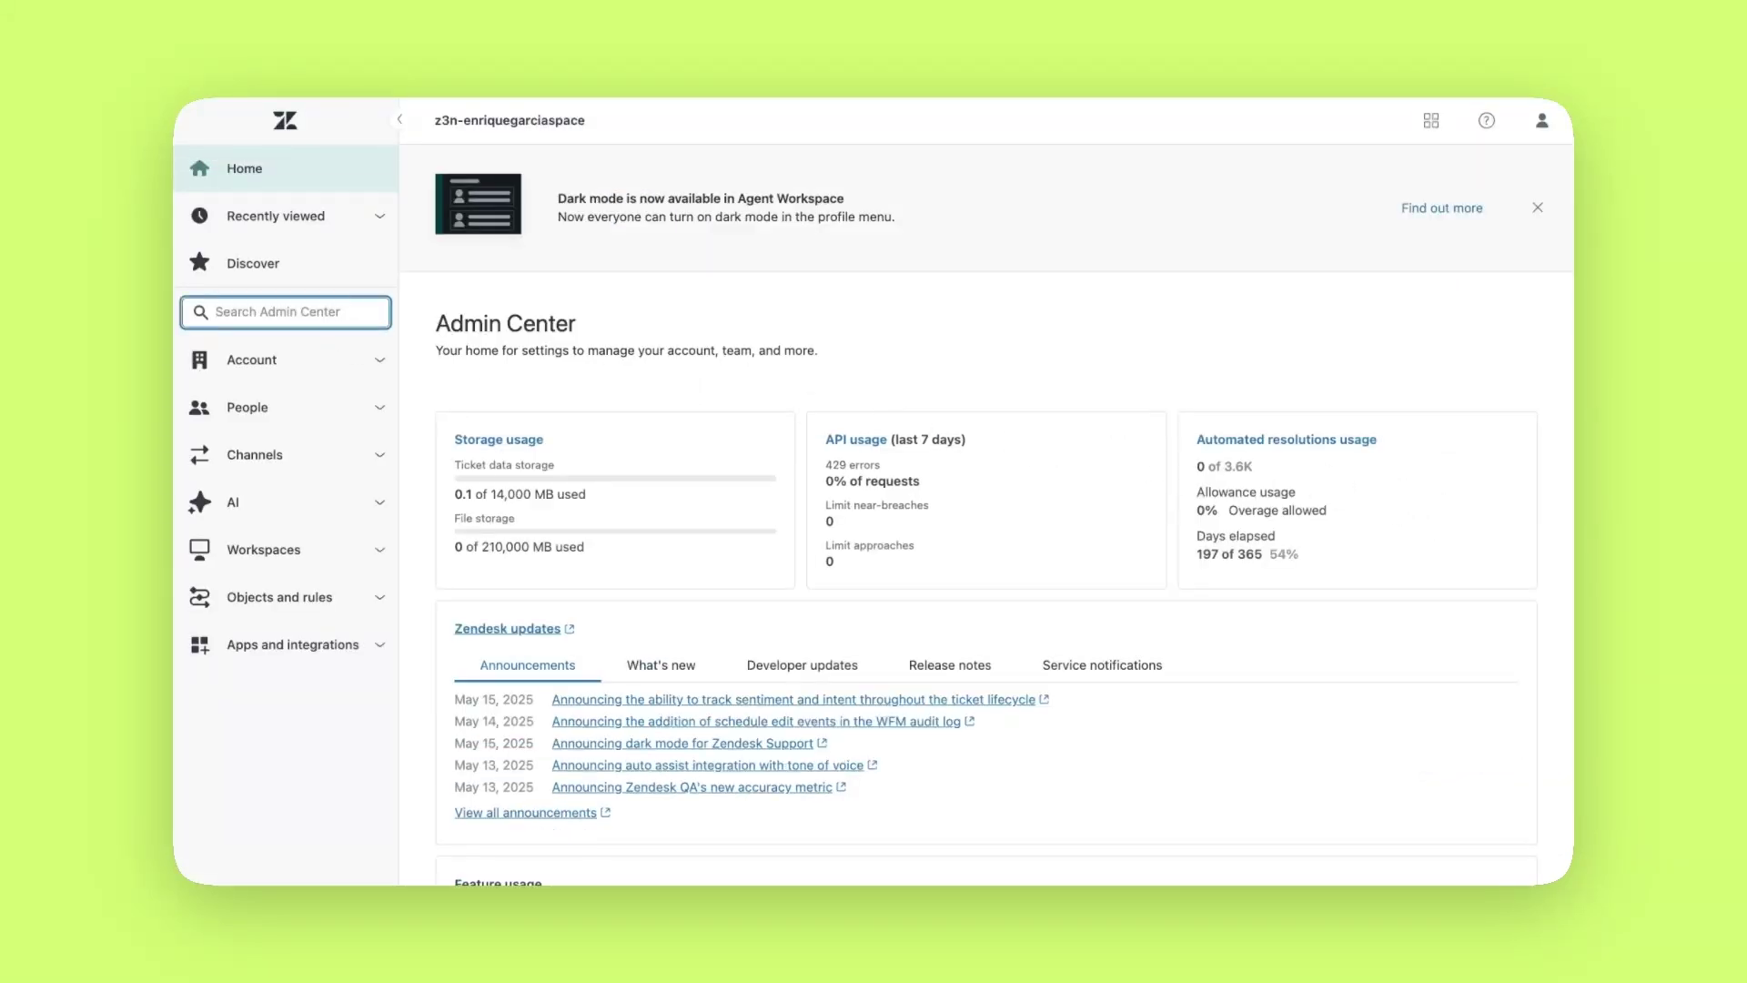
pyautogui.write('views')
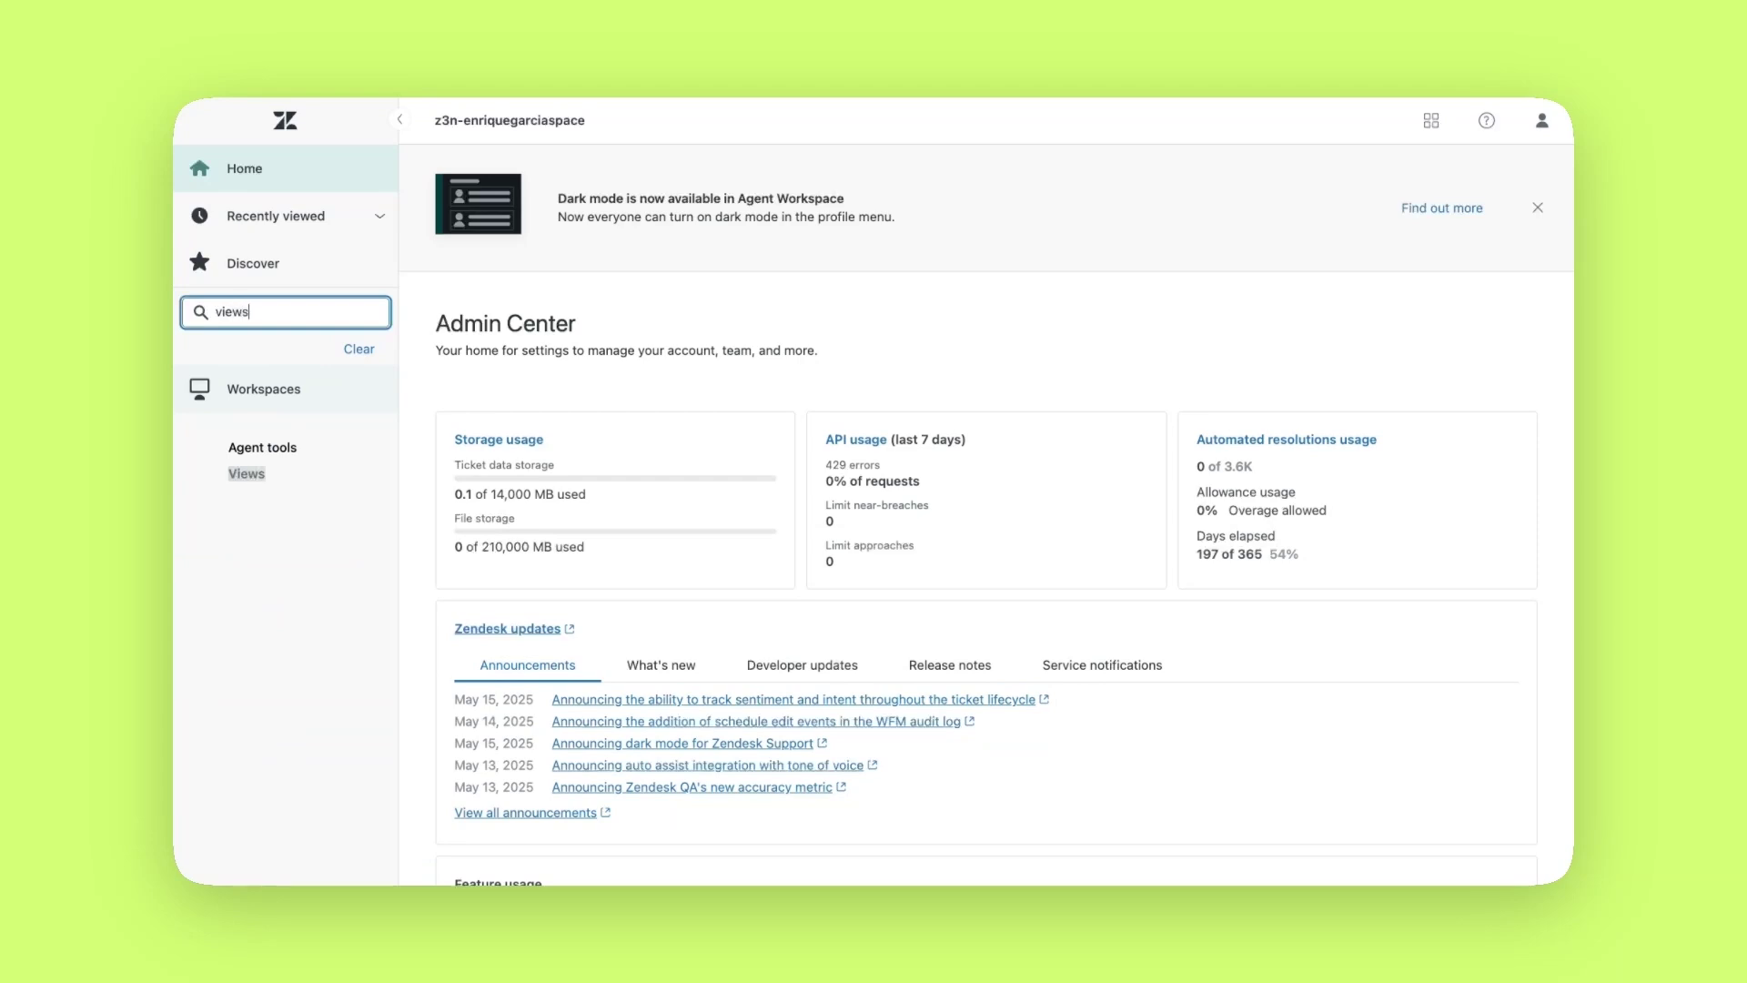
pyautogui.click(313, 470)
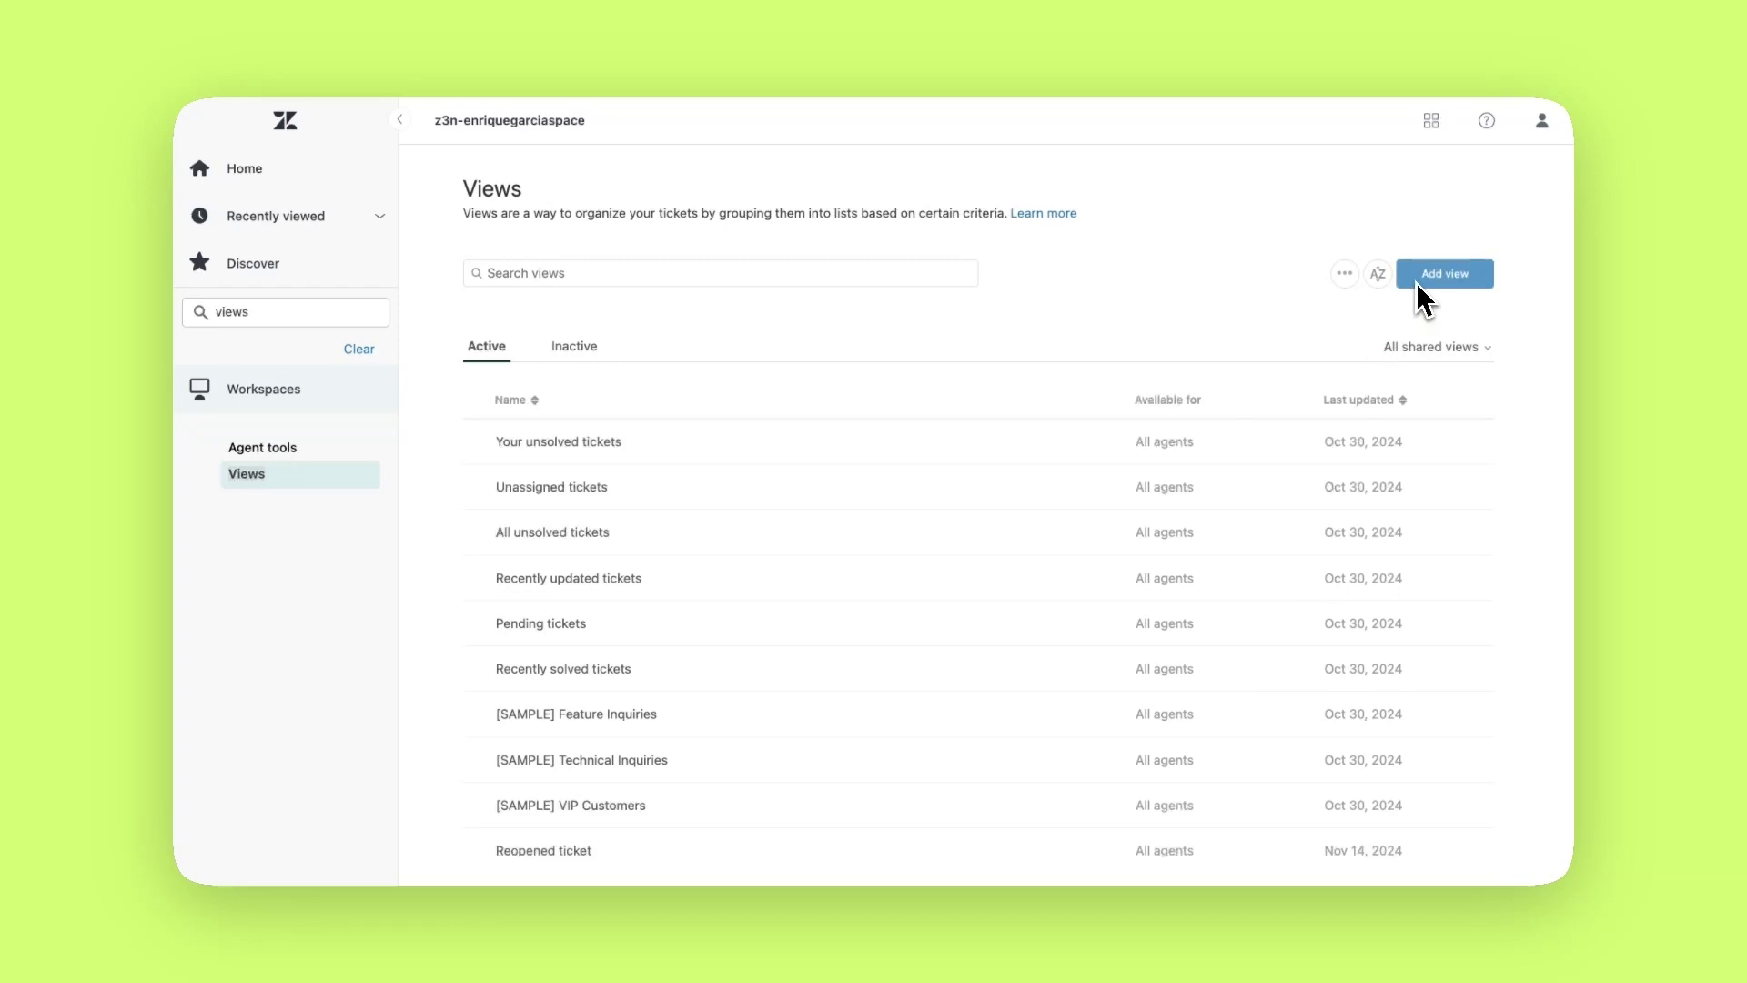
# Create a new view named 'Unassigned from messaging' with condition Channel Is Messaging.
pyautogui.click(1416, 283)
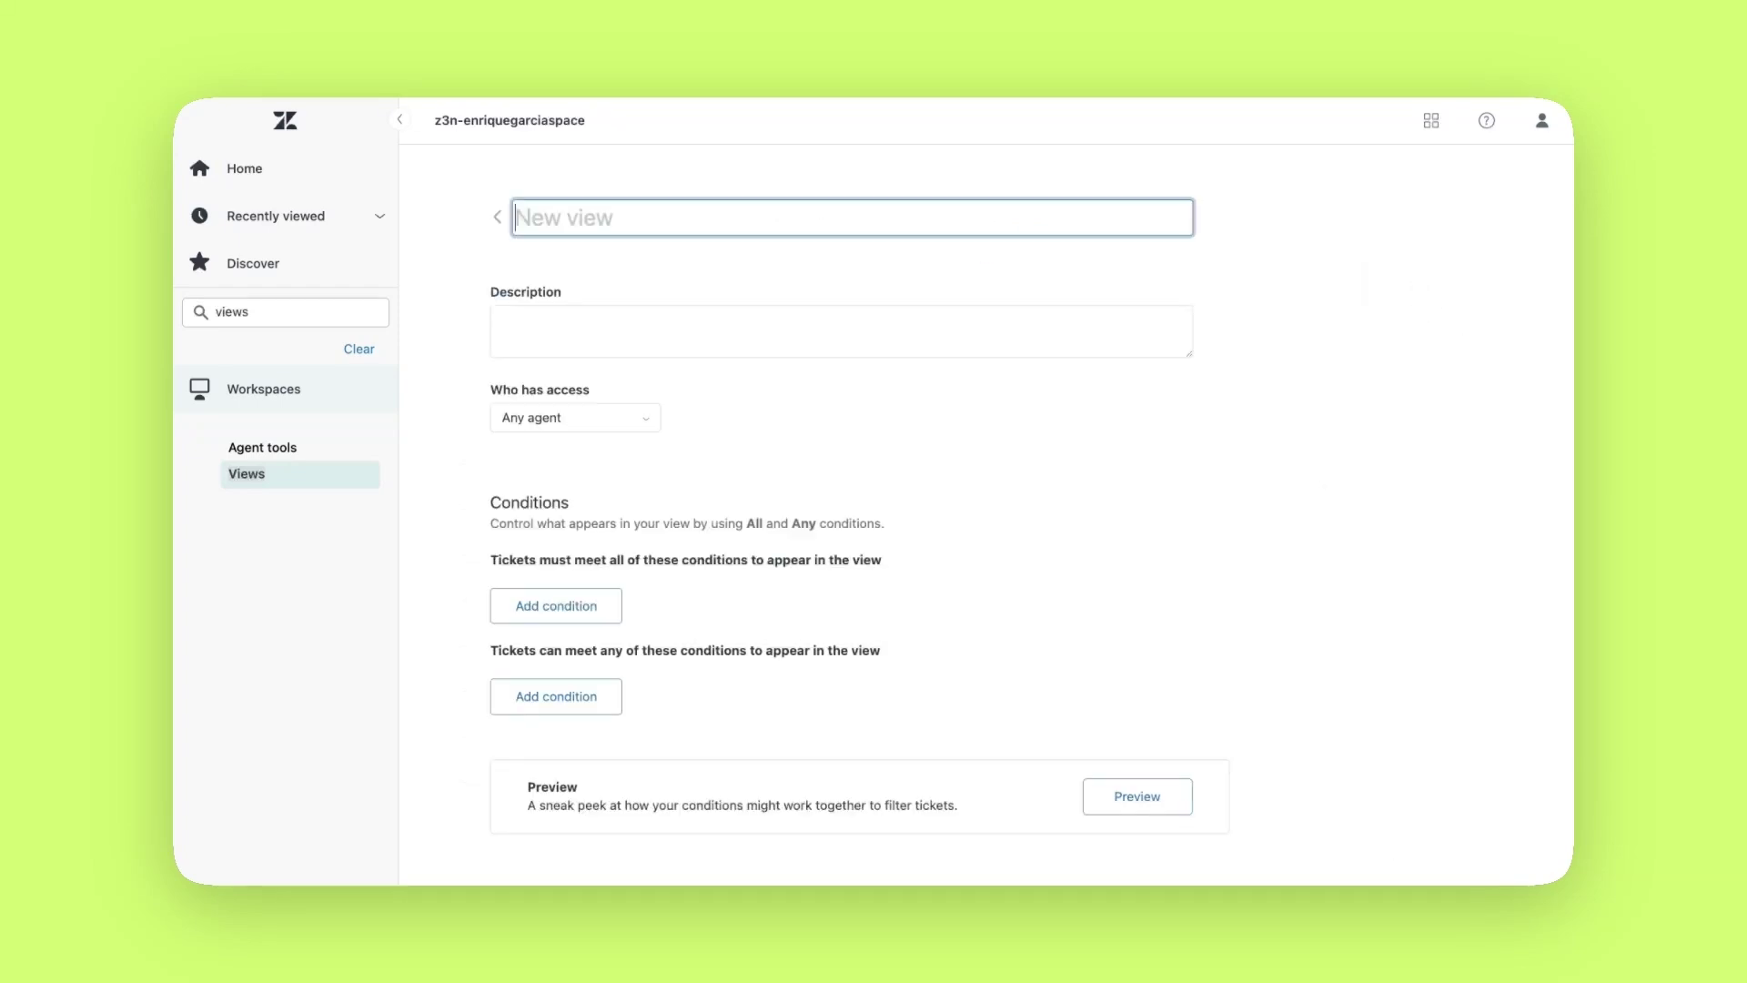
pyautogui.write('Unassigned from messaging')
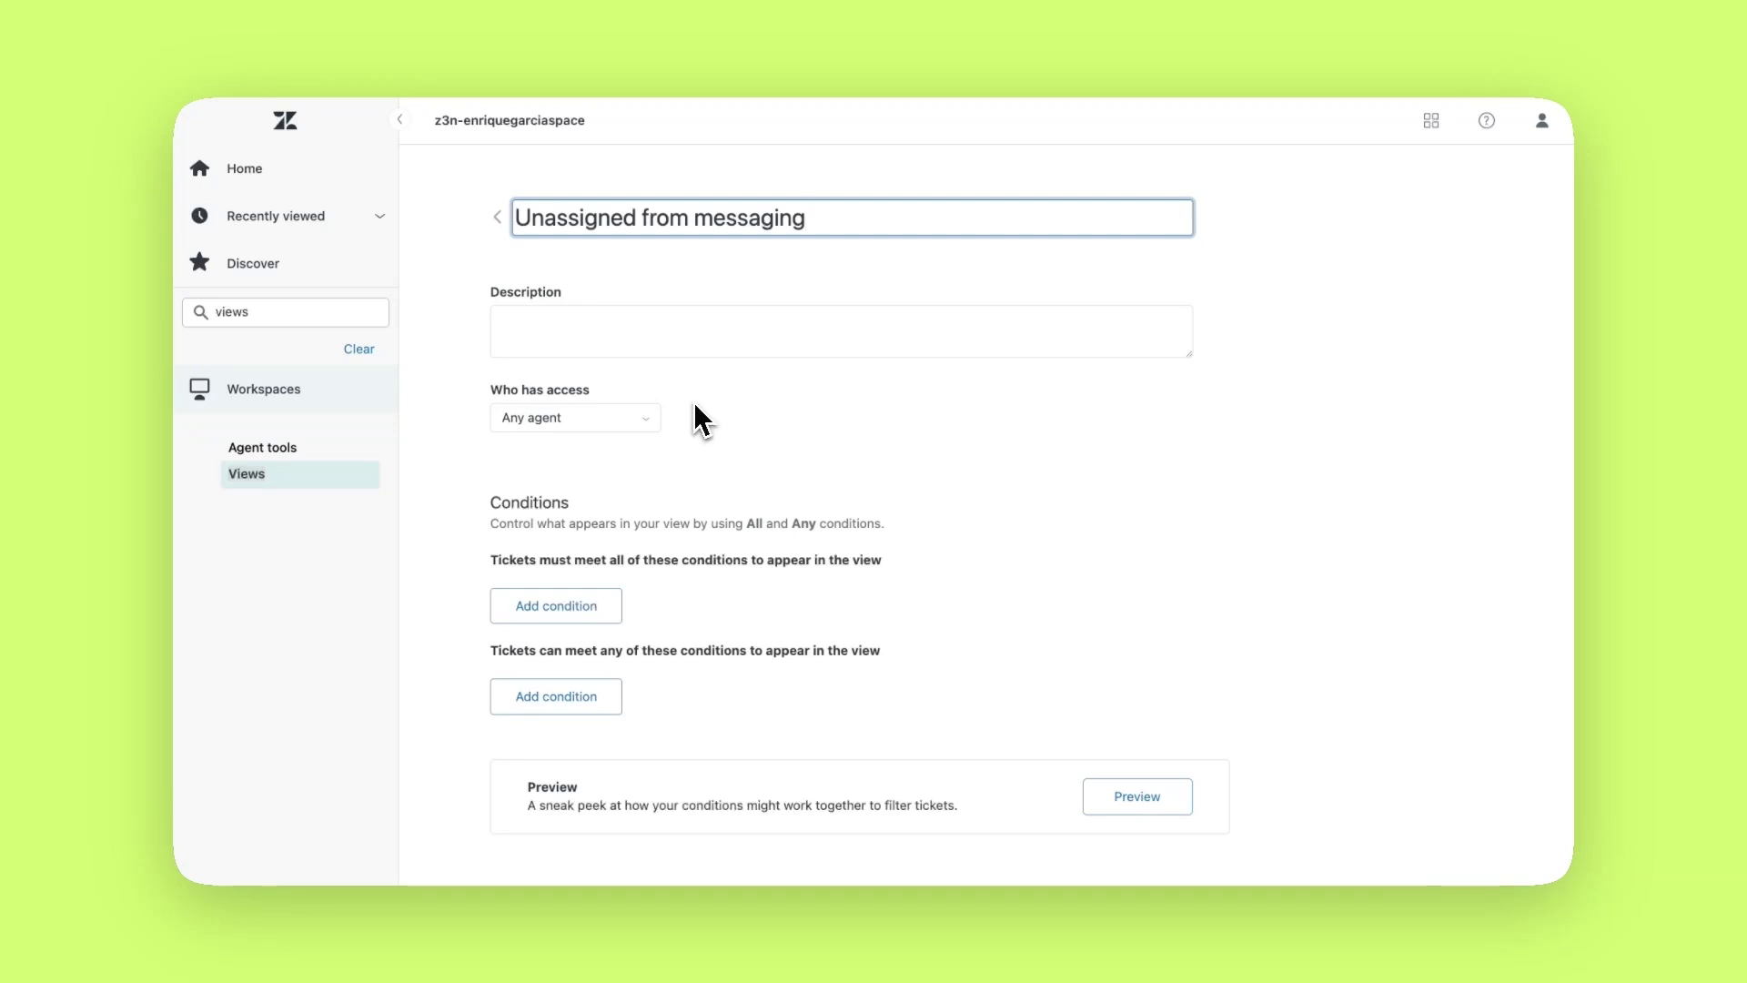
pyautogui.scroll(-4, 695, 409)
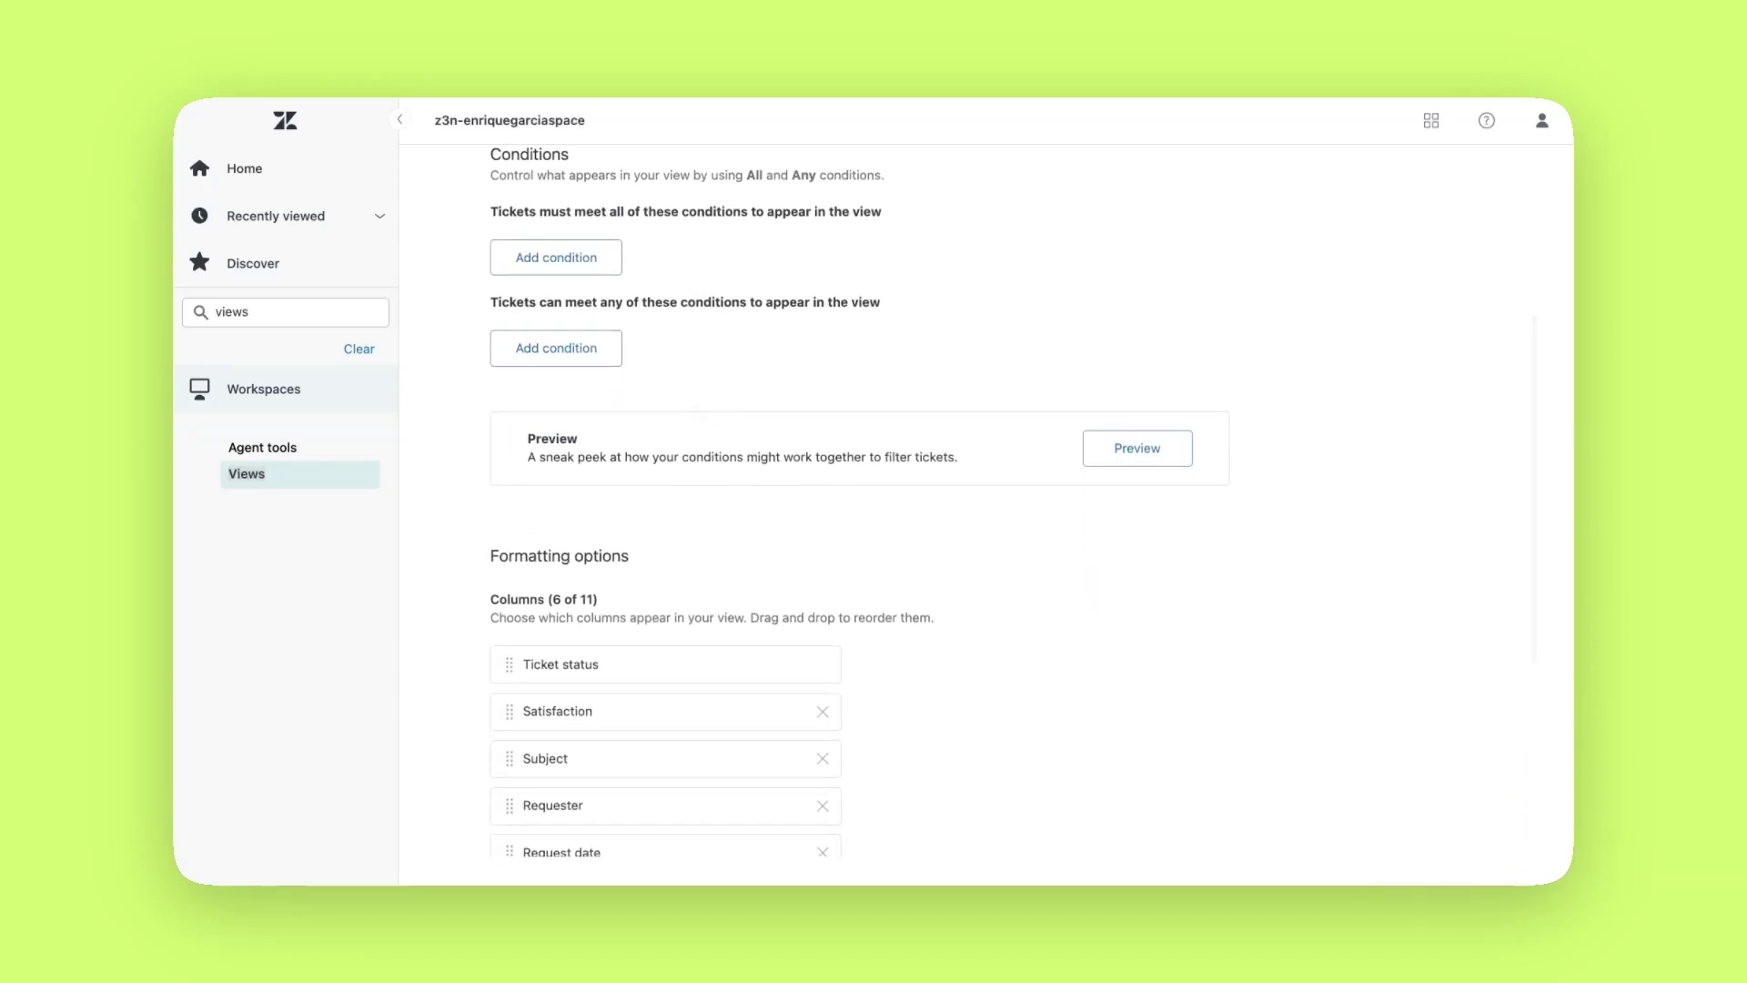
pyautogui.click(609, 263)
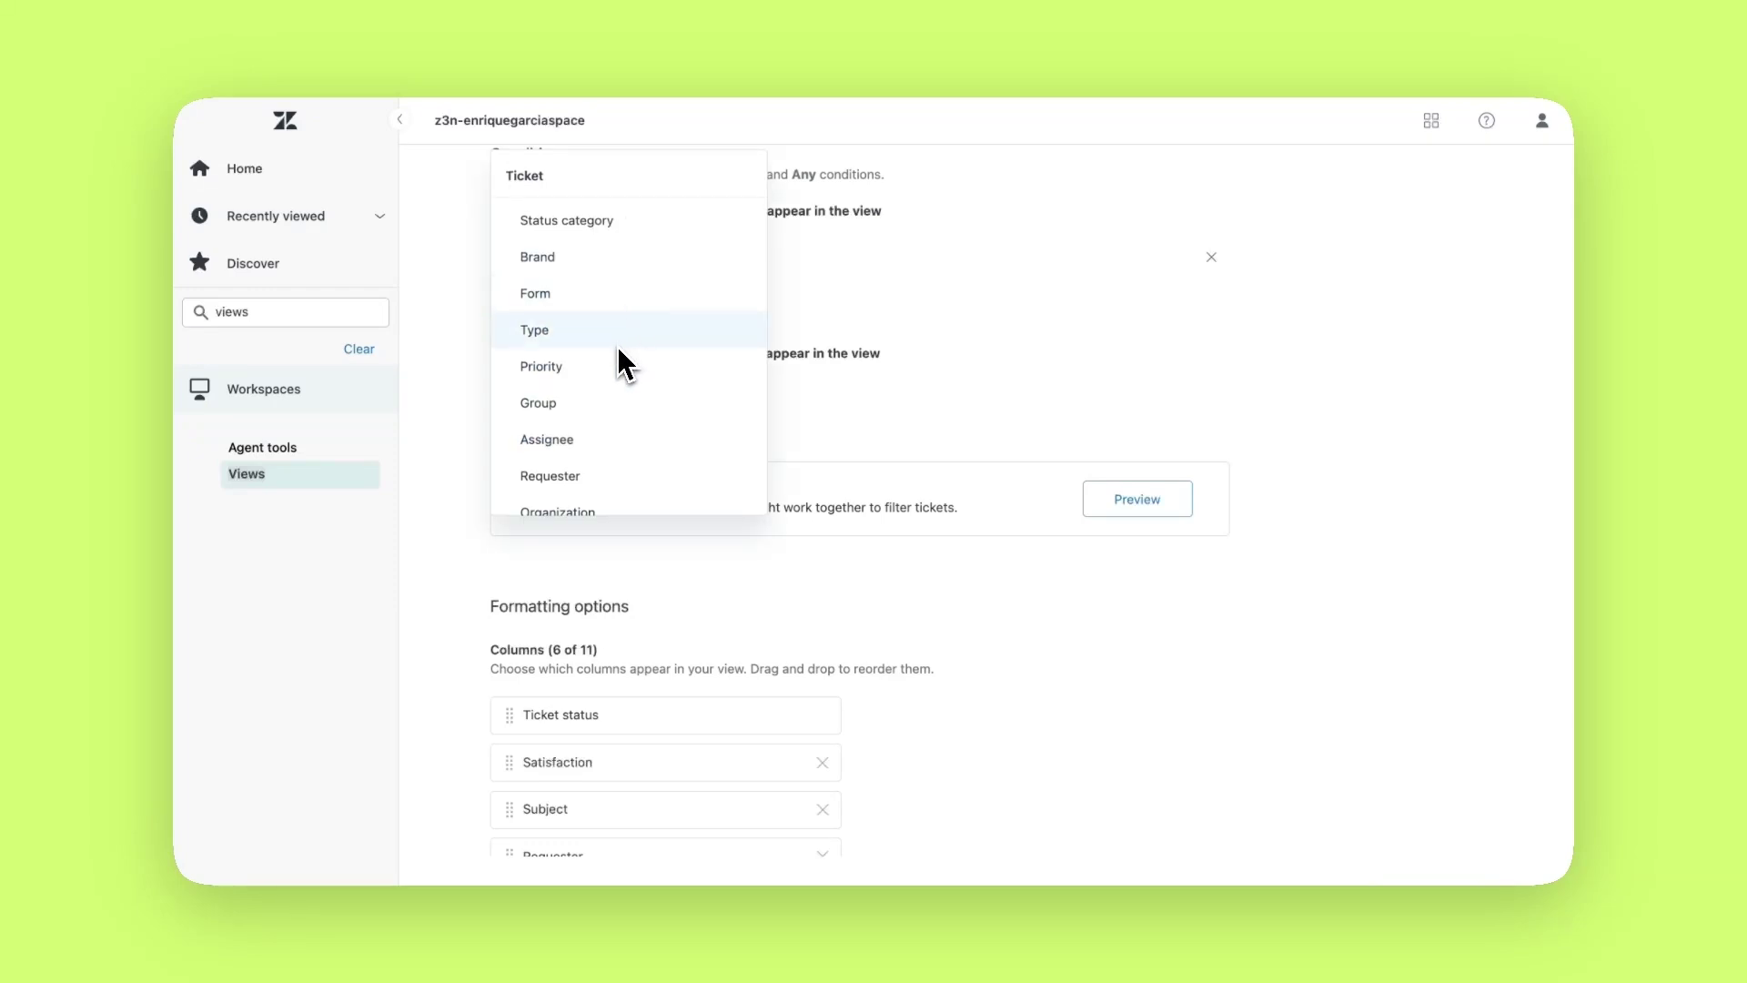
pyautogui.scroll(-2, 617, 363)
pyautogui.click(605, 383)
pyautogui.click(879, 258)
pyautogui.click(878, 301)
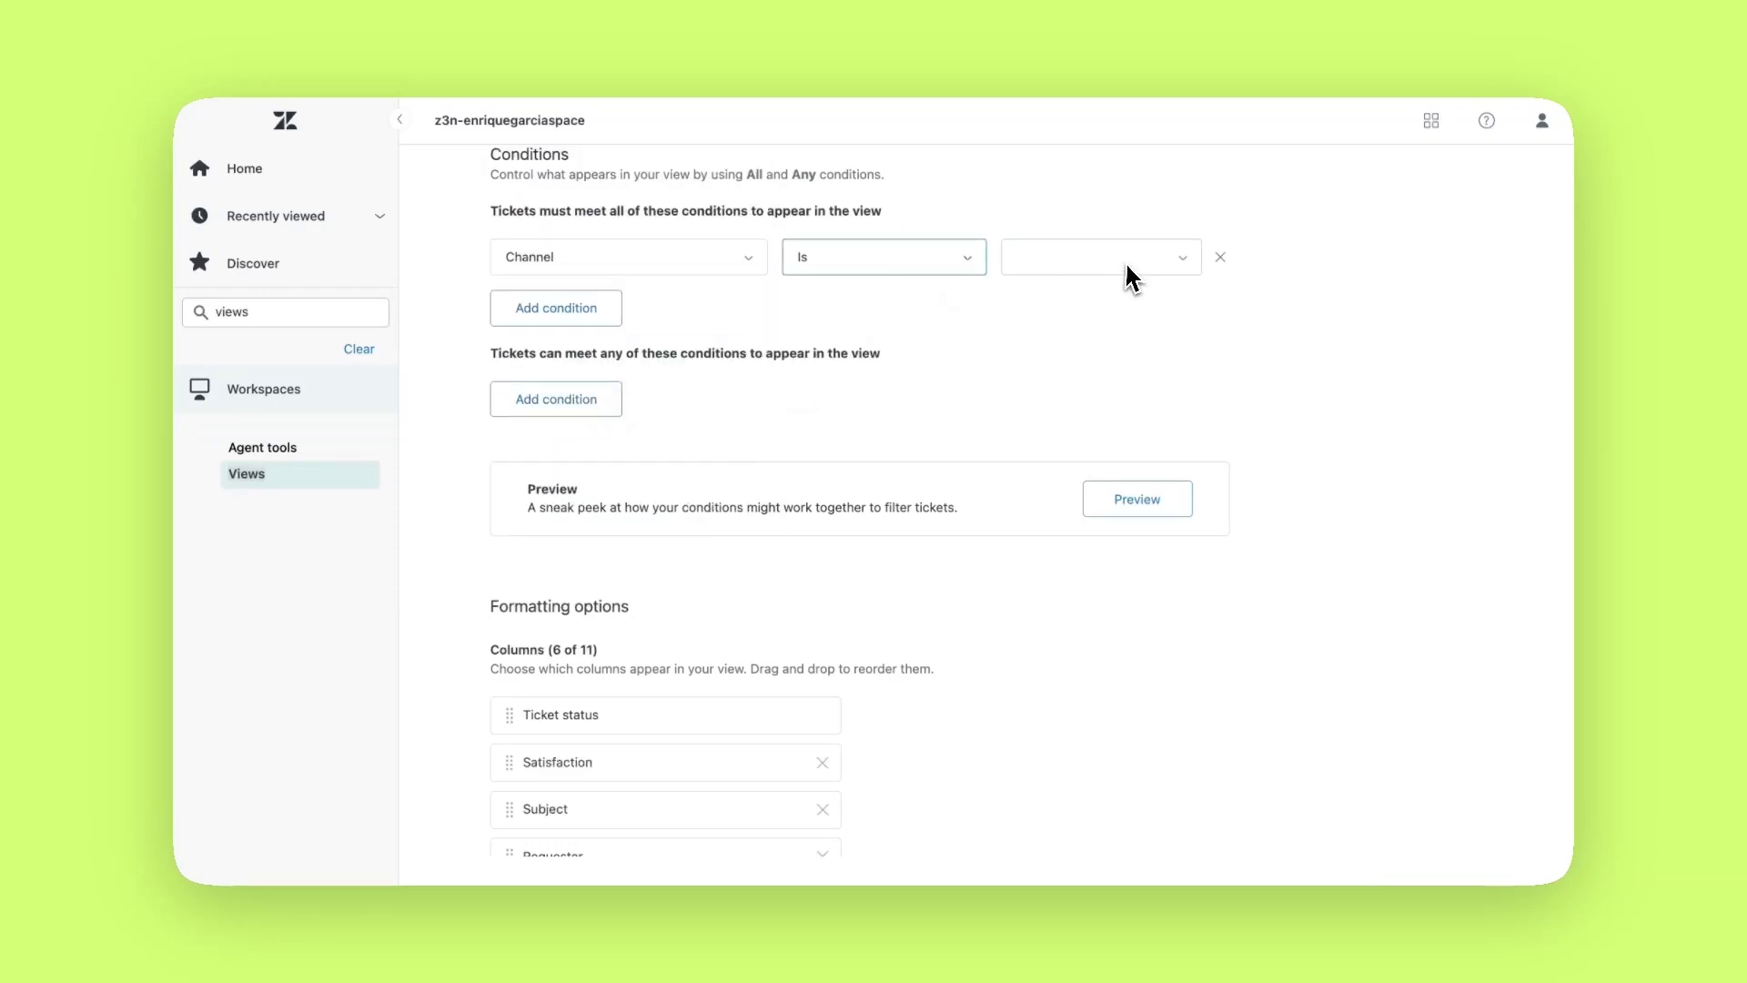
pyautogui.click(1125, 261)
pyautogui.scroll(-2, 1110, 291)
pyautogui.scroll(-10, 1102, 322)
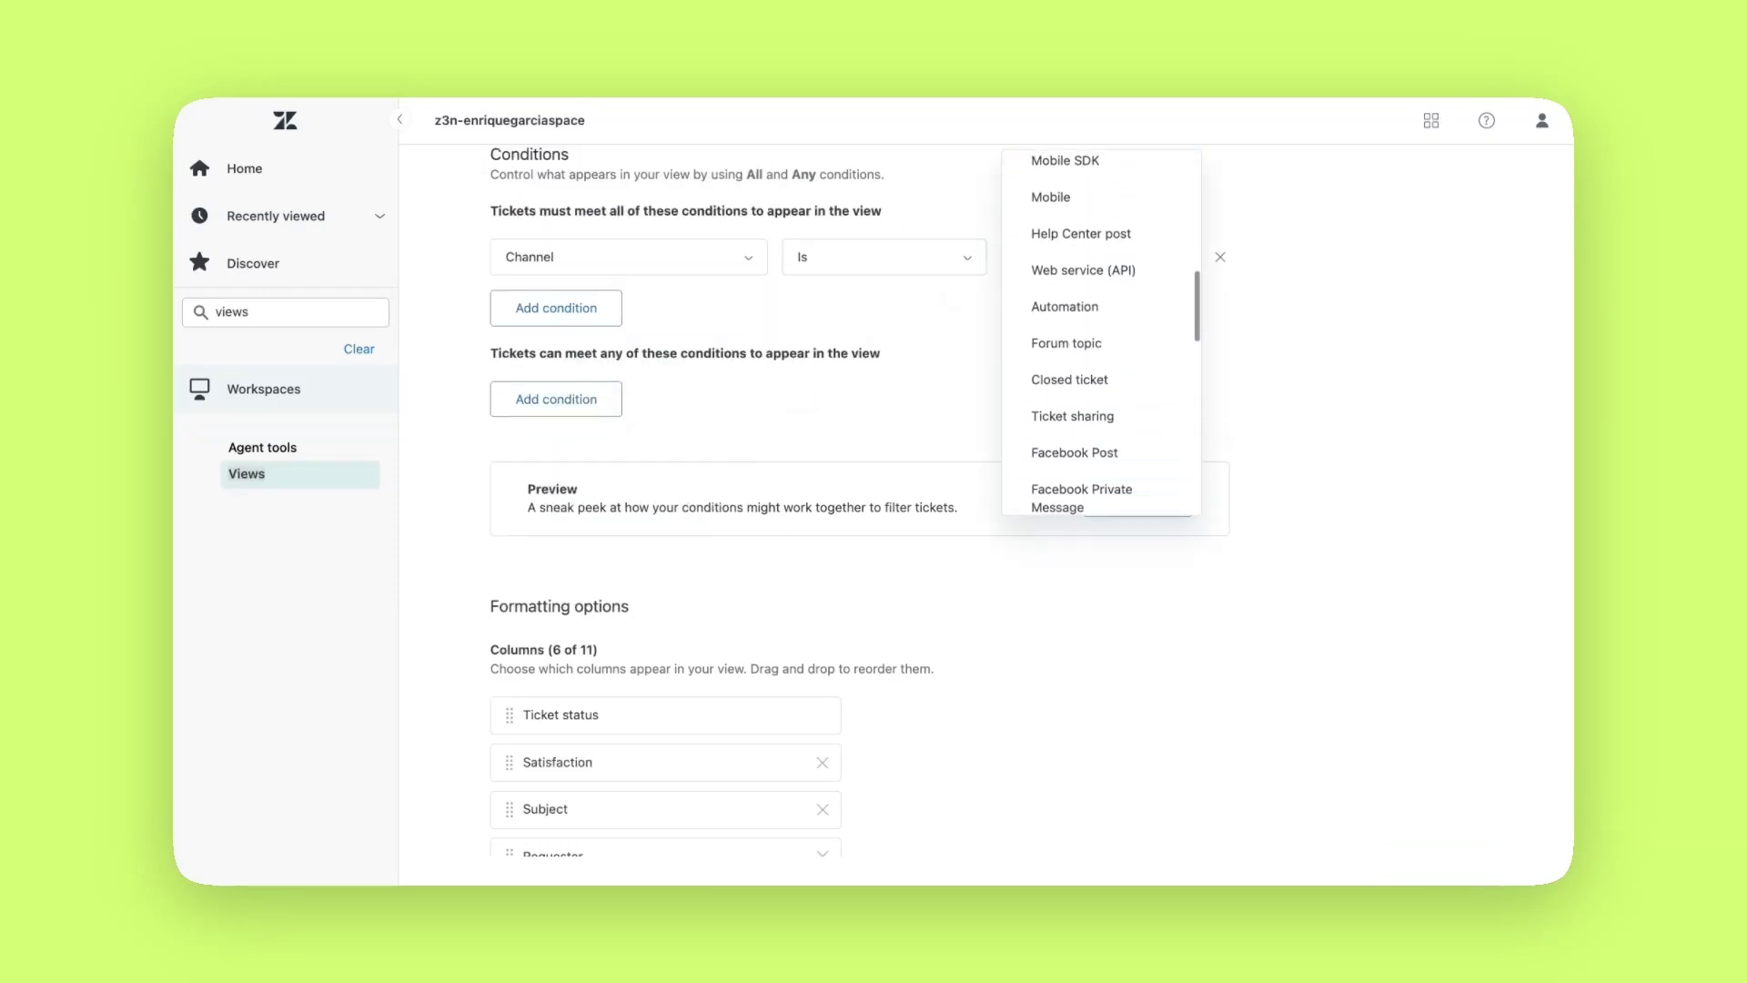
pyautogui.click(1096, 319)
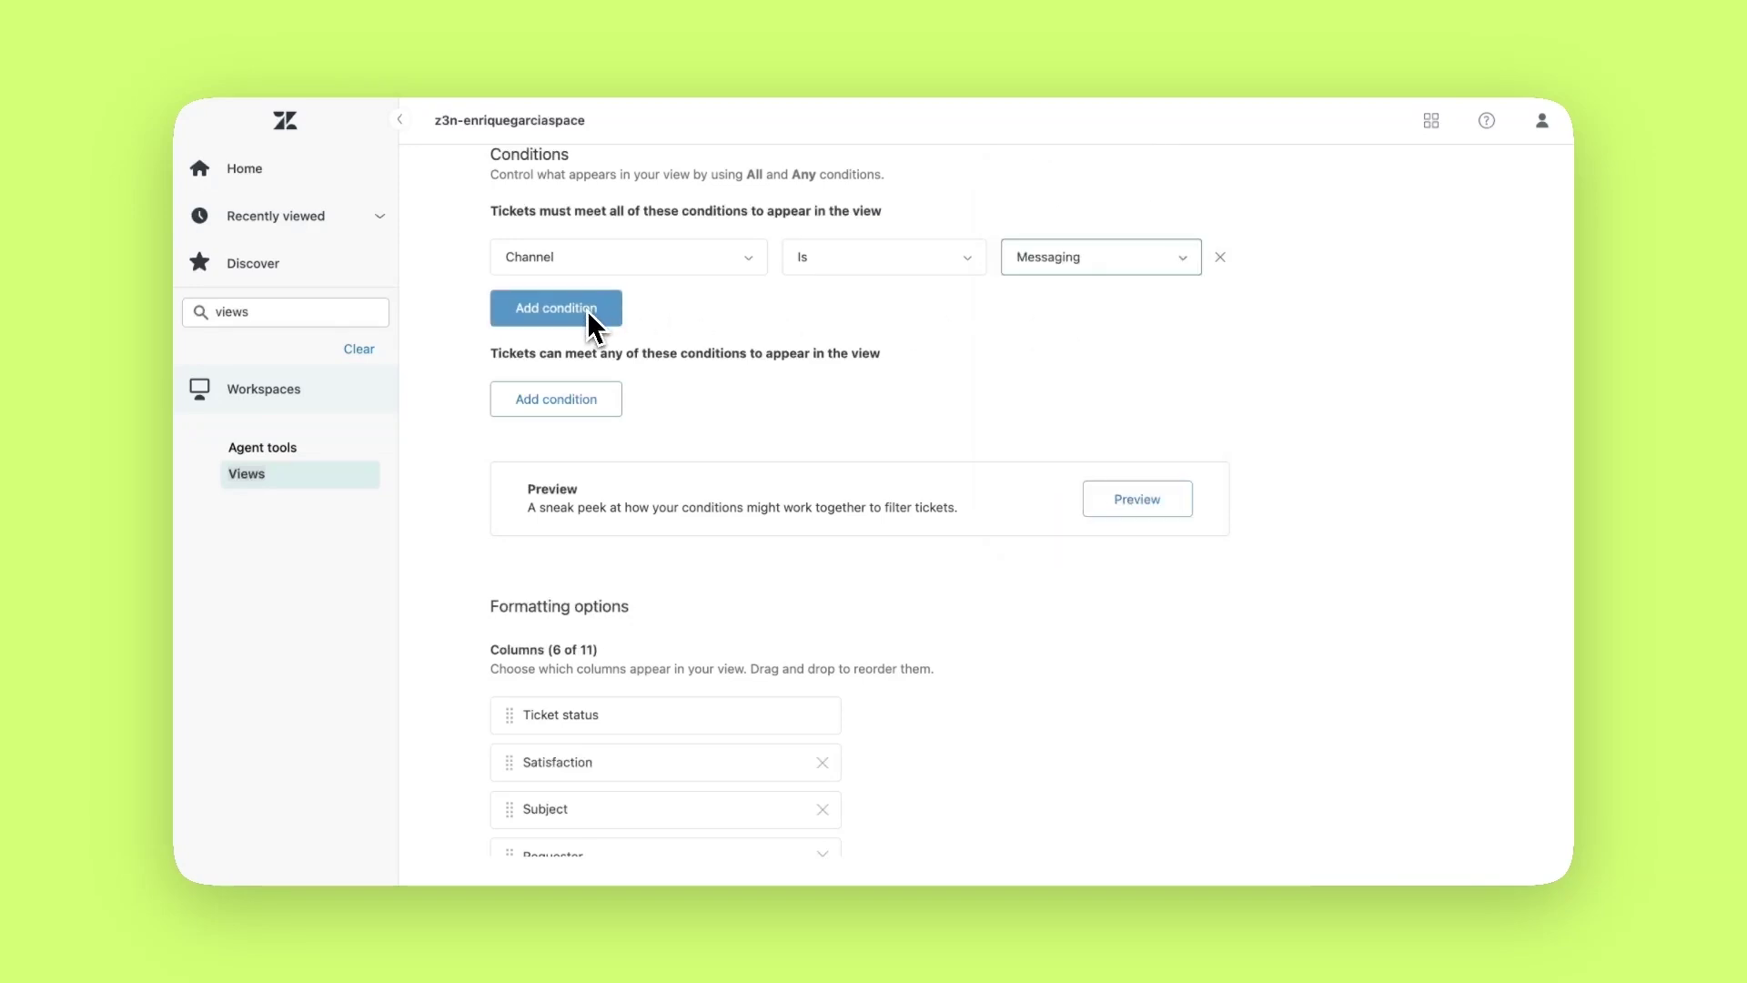
# Add a view condition Status category Less than Solved.
pyautogui.click(587, 311)
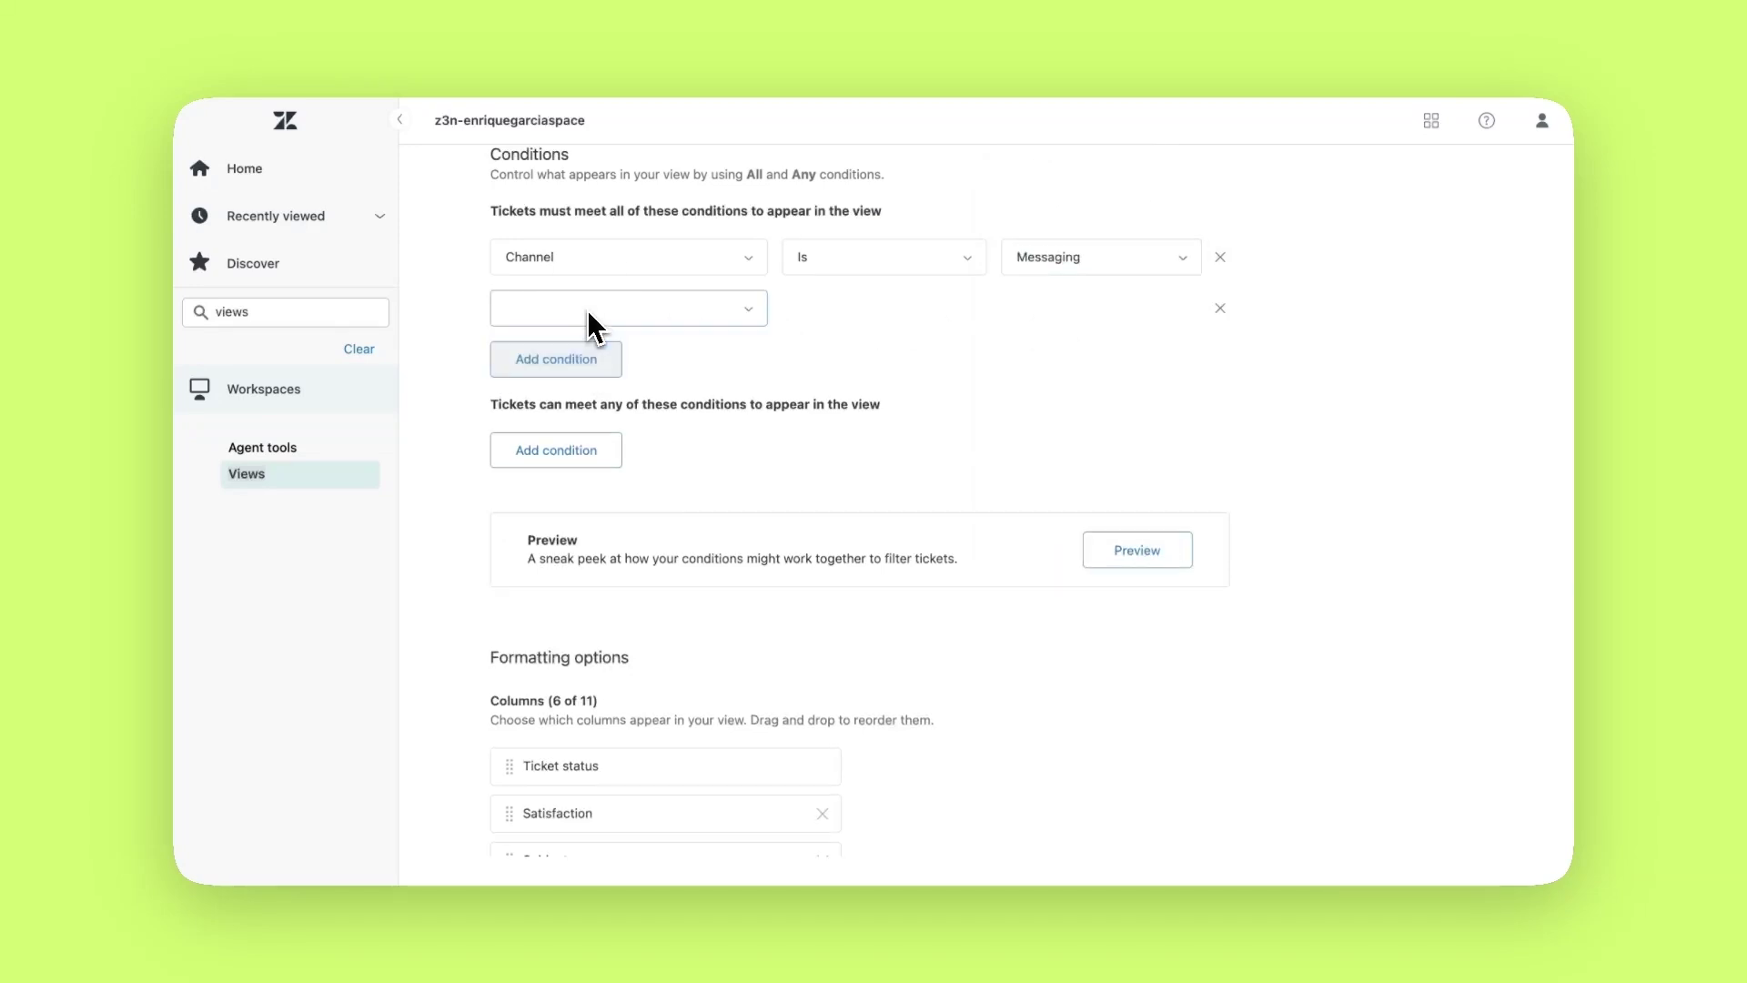
pyautogui.click(652, 315)
pyautogui.click(651, 226)
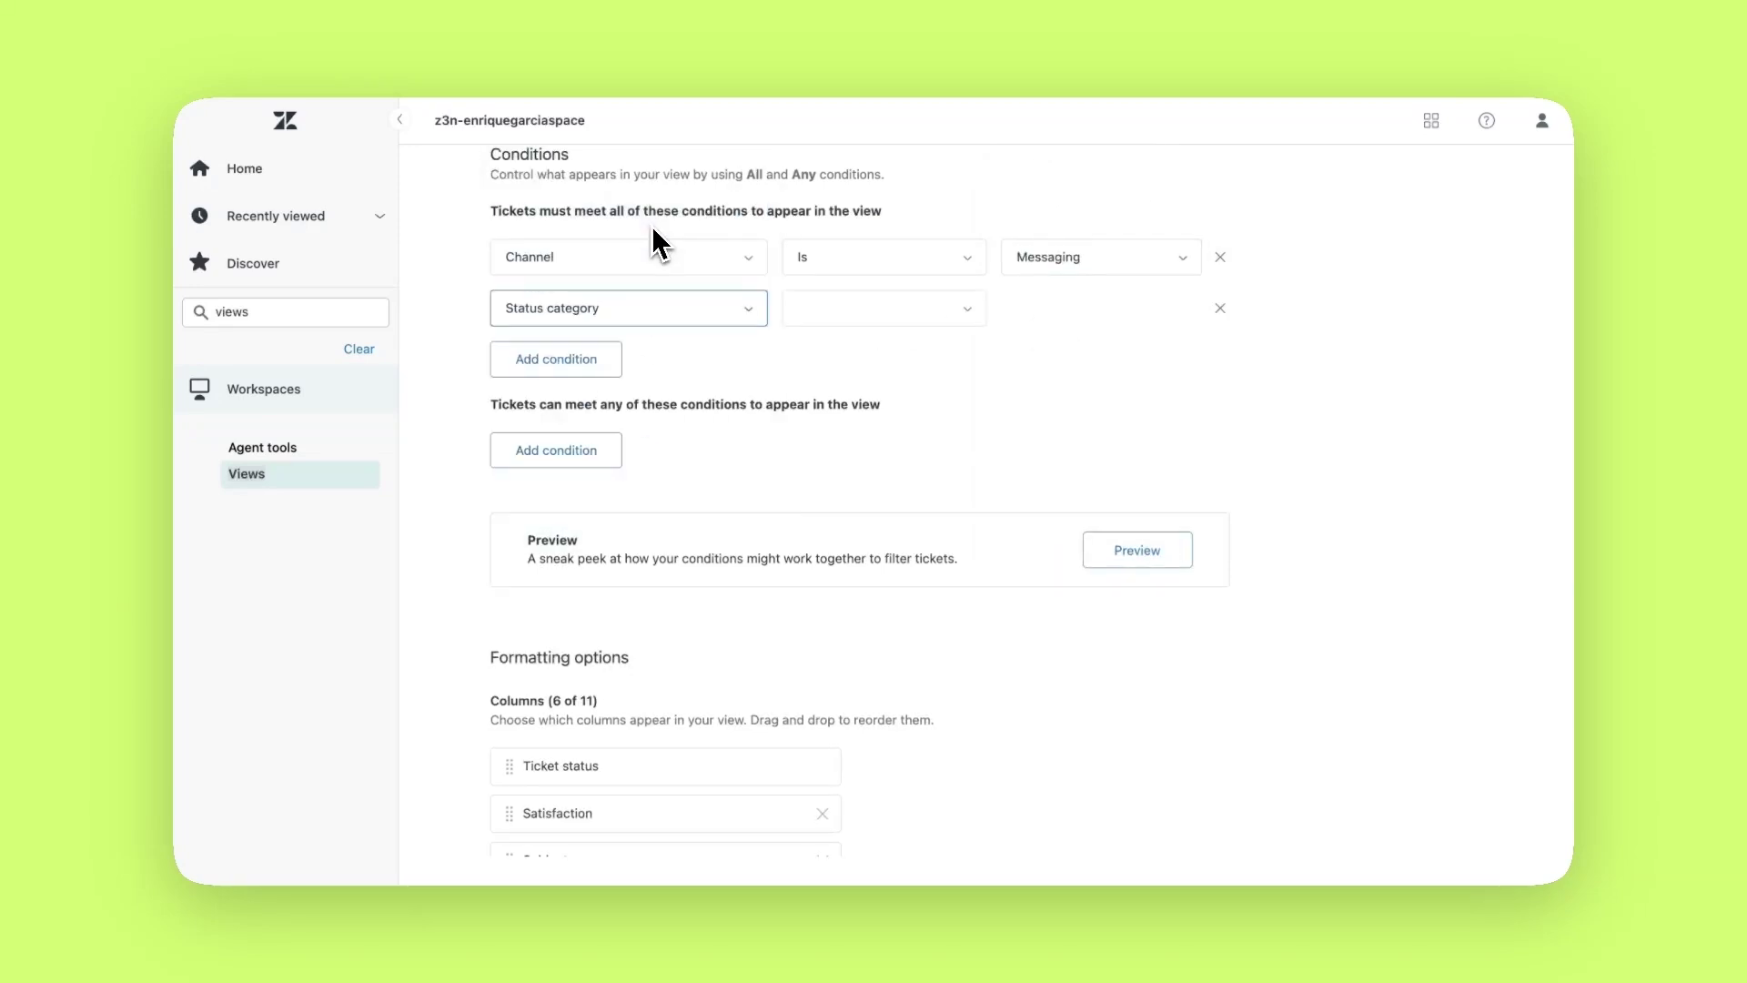
pyautogui.click(856, 304)
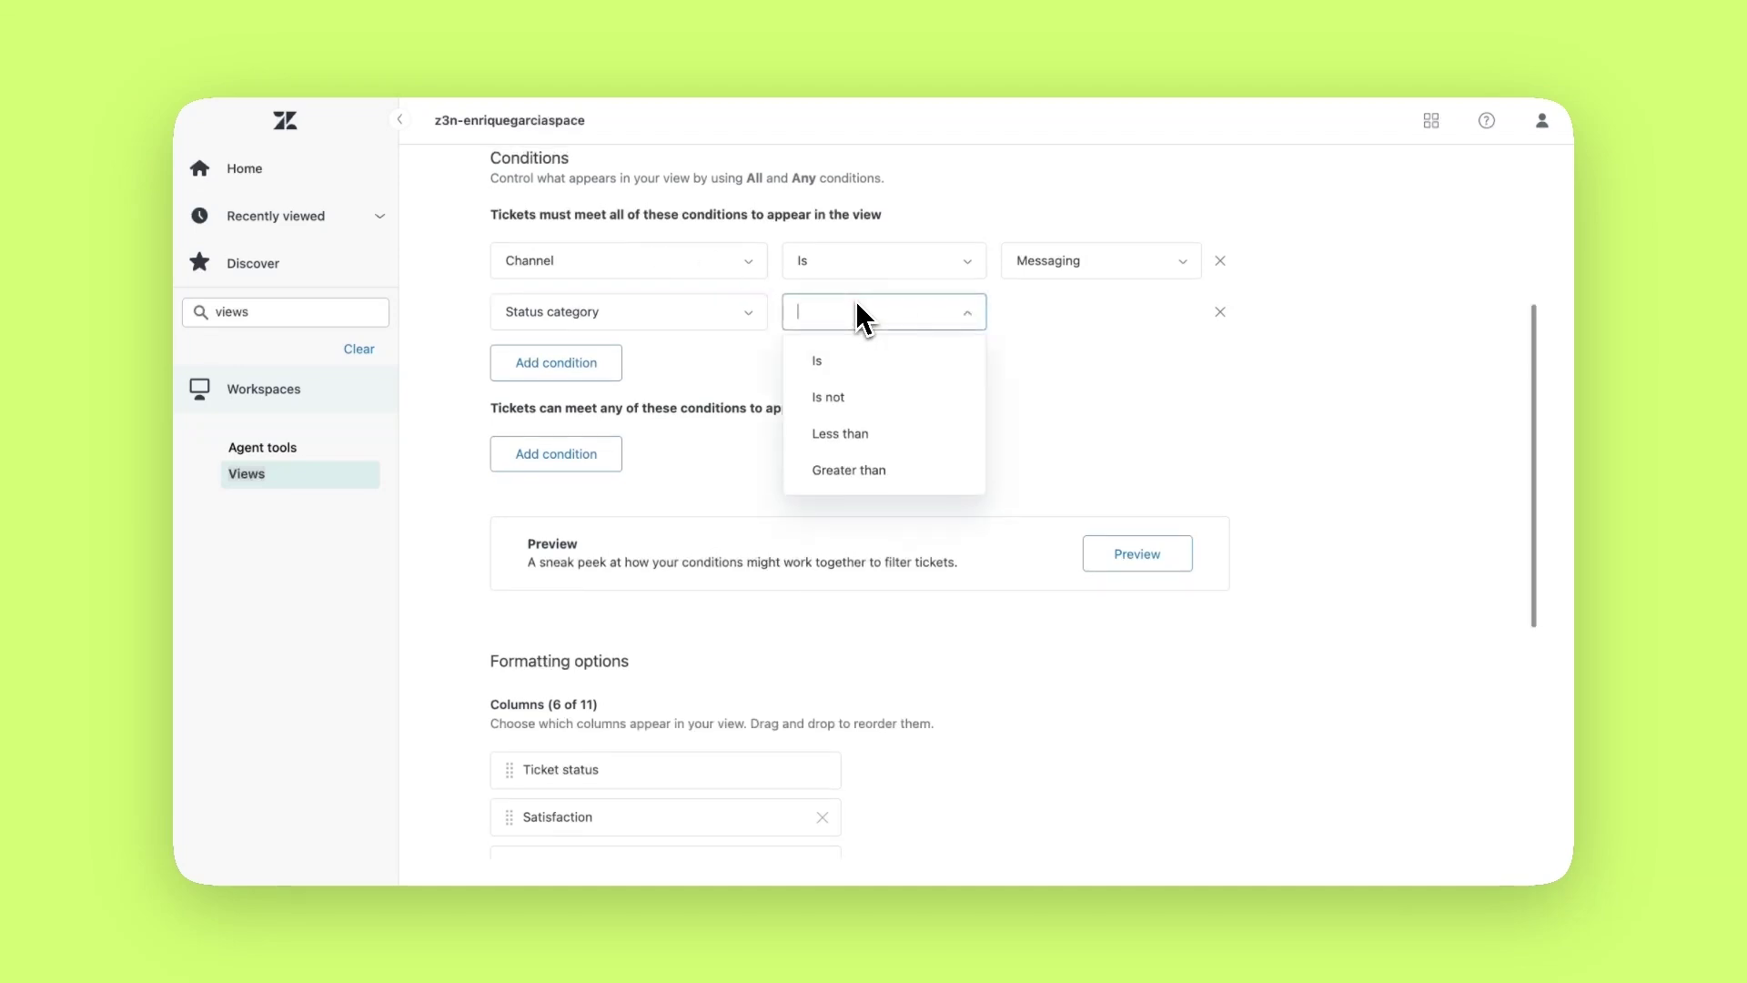
pyautogui.click(894, 421)
pyautogui.click(1073, 312)
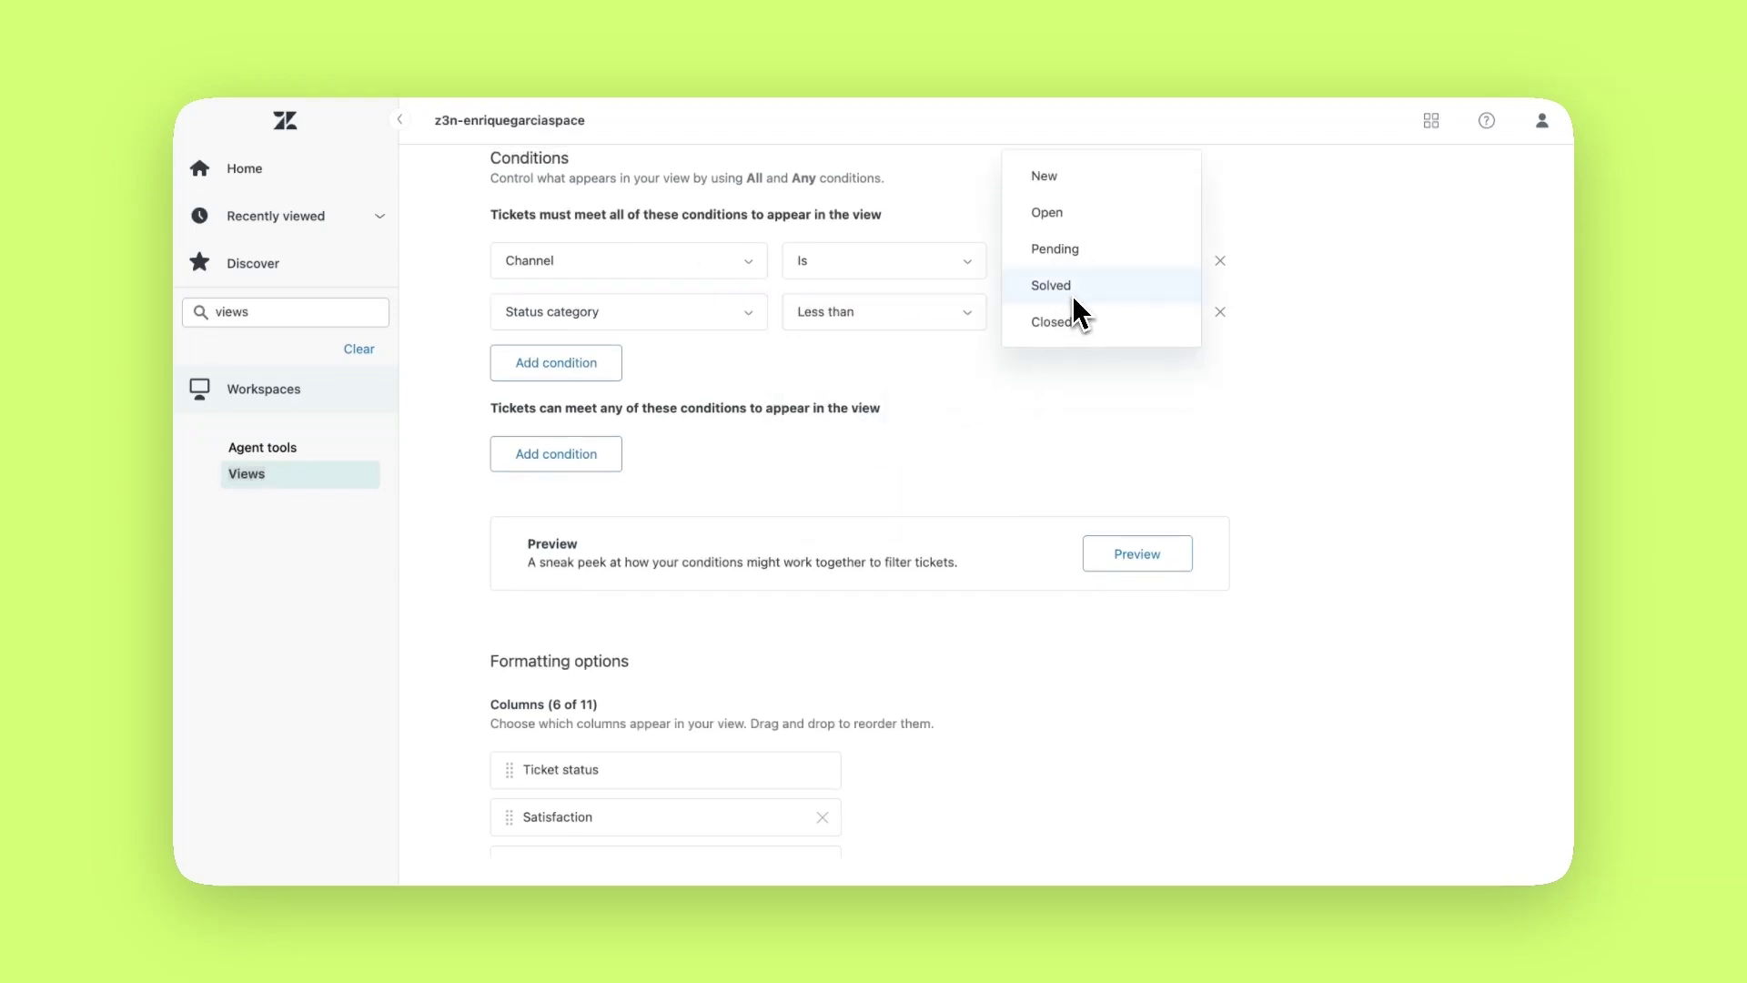
pyautogui.click(1073, 295)
# Add a third condition Assignee Is '-' so only unassigned tickets match.
pyautogui.click(554, 364)
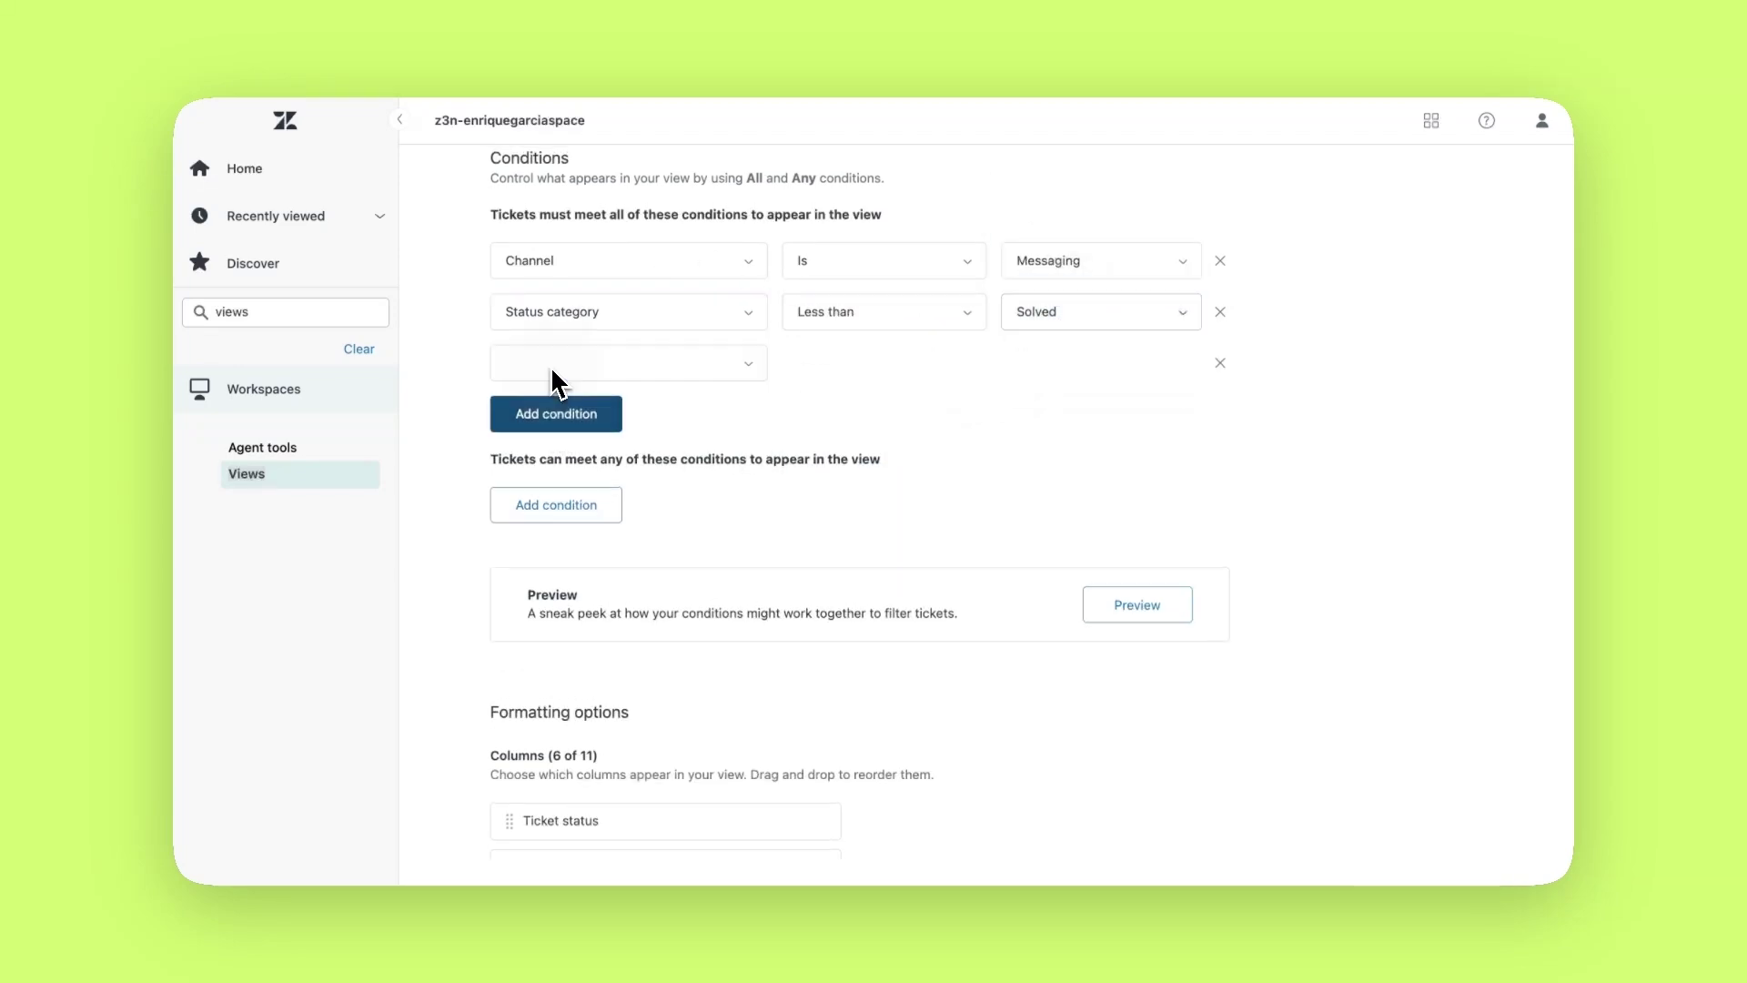
pyautogui.click(637, 365)
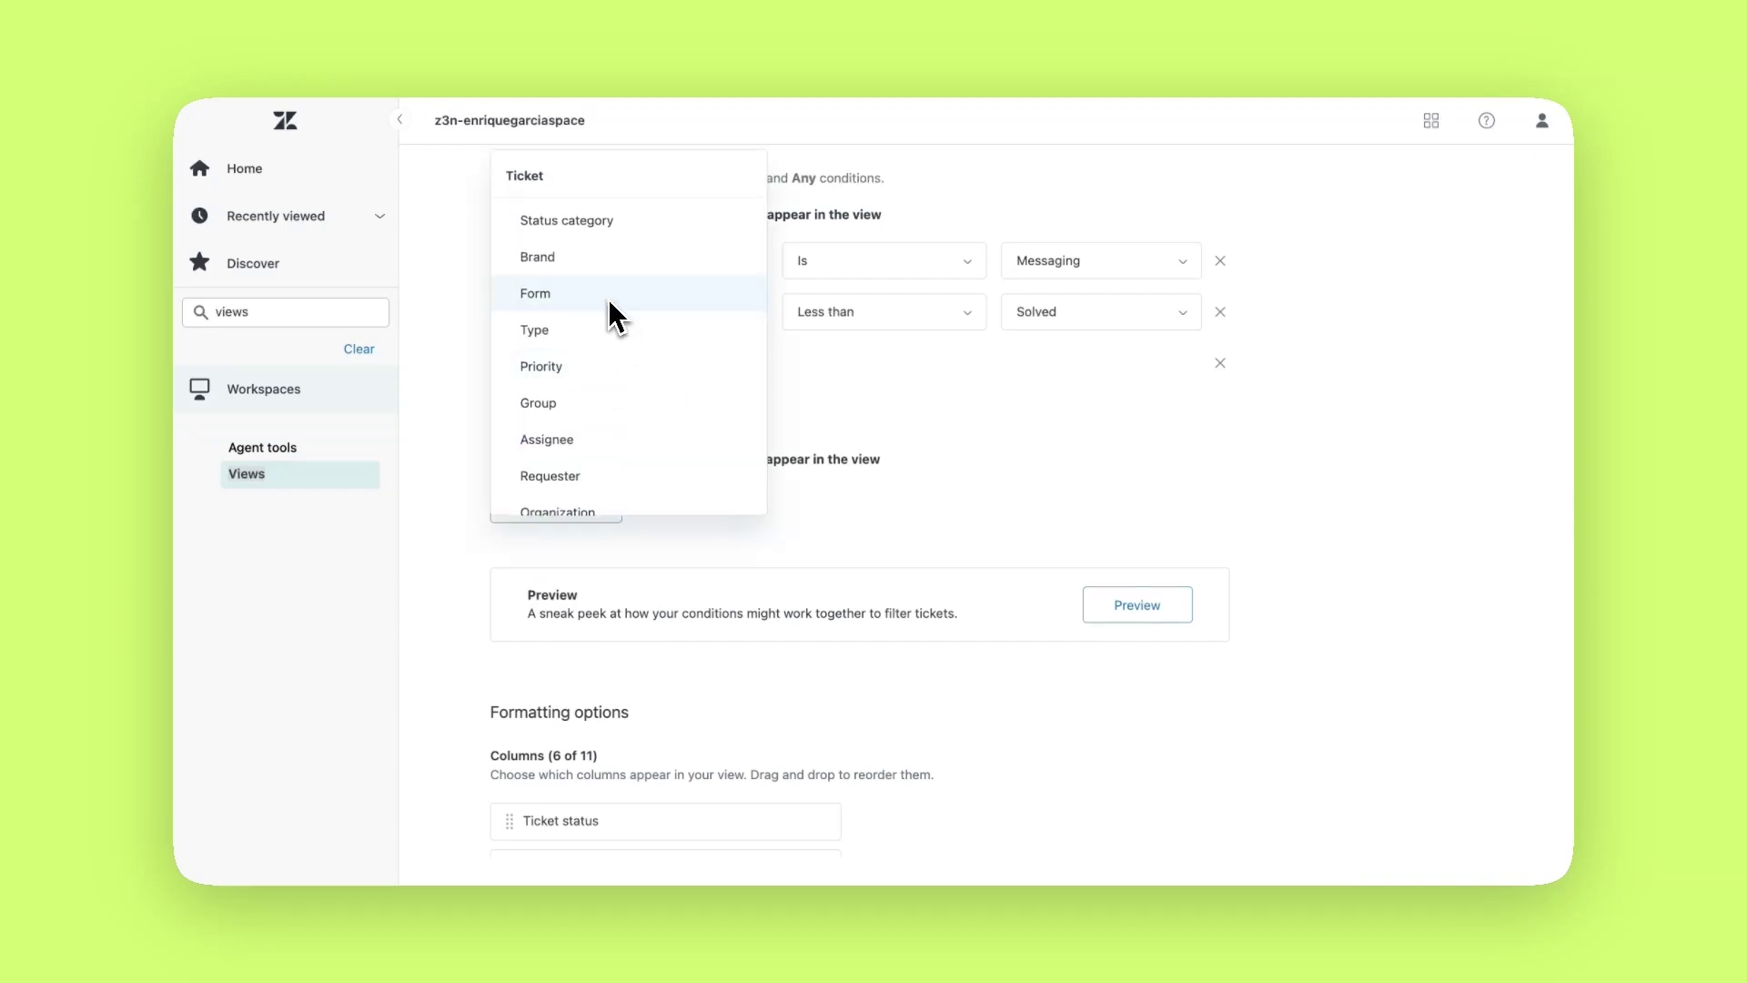
pyautogui.scroll(-2, 628, 322)
pyautogui.click(624, 350)
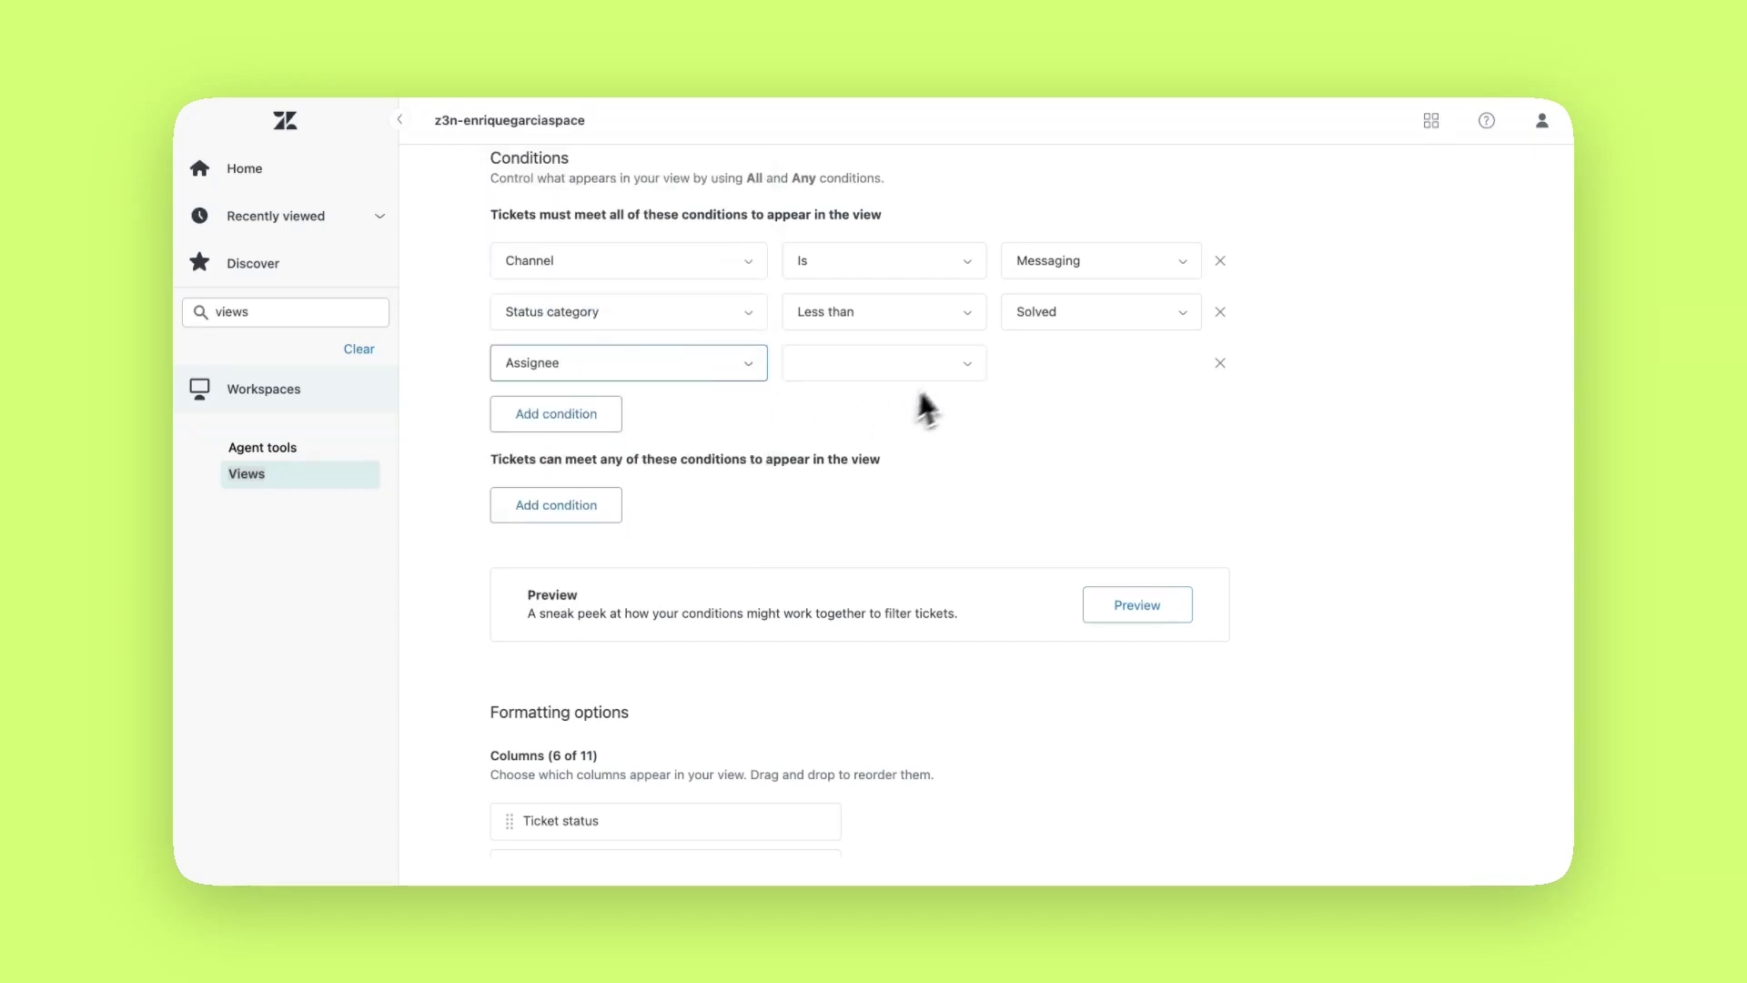
pyautogui.click(949, 363)
pyautogui.click(880, 407)
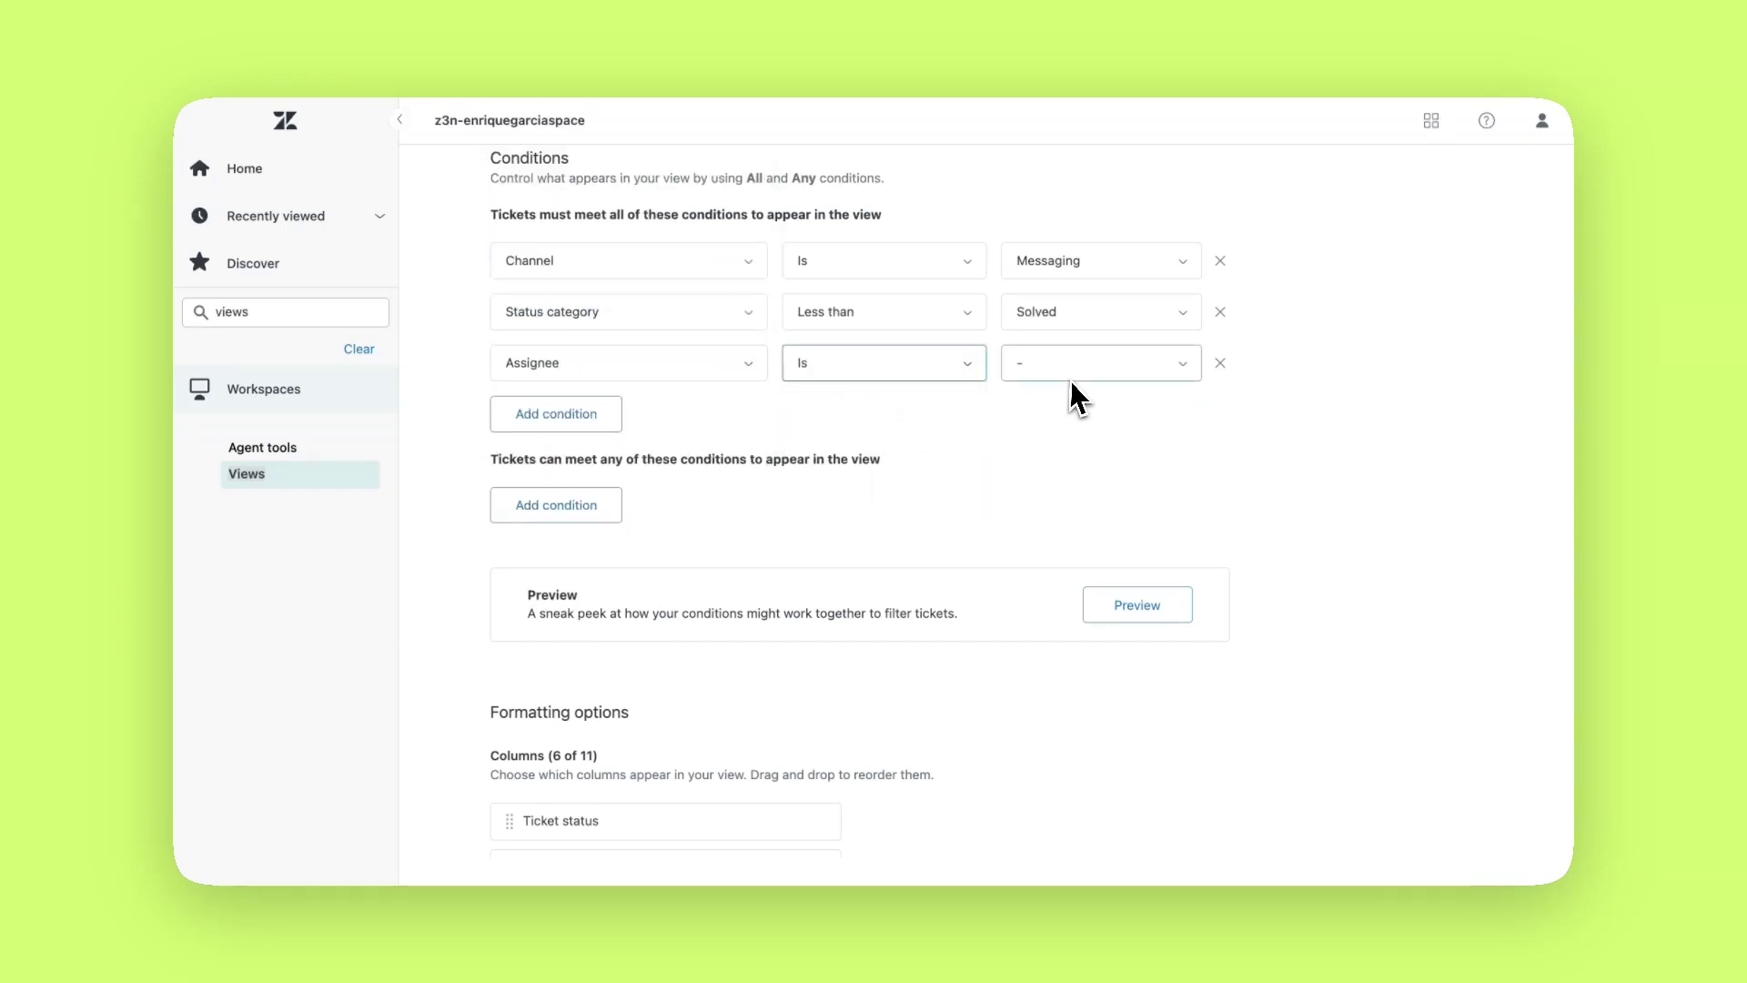
pyautogui.scroll(-6, 954, 441)
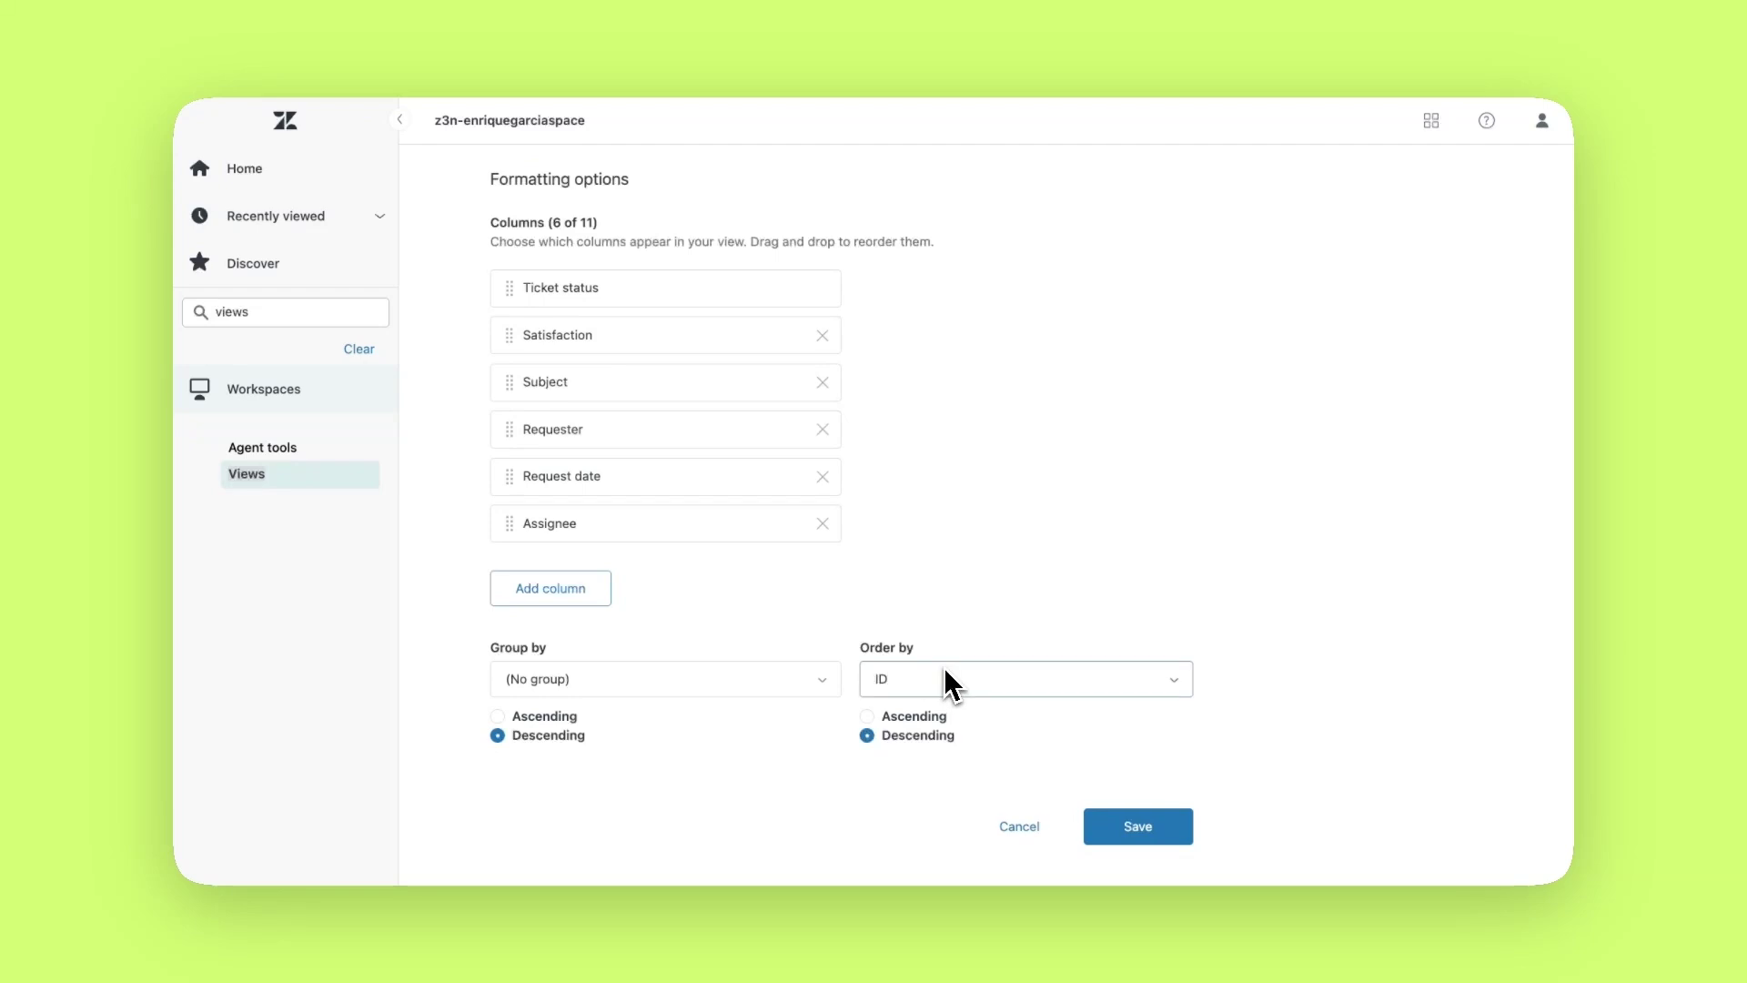
# Save the view, refresh counts, and open Unassigned from messaging showing its 2 tickets.
pyautogui.click(1123, 821)
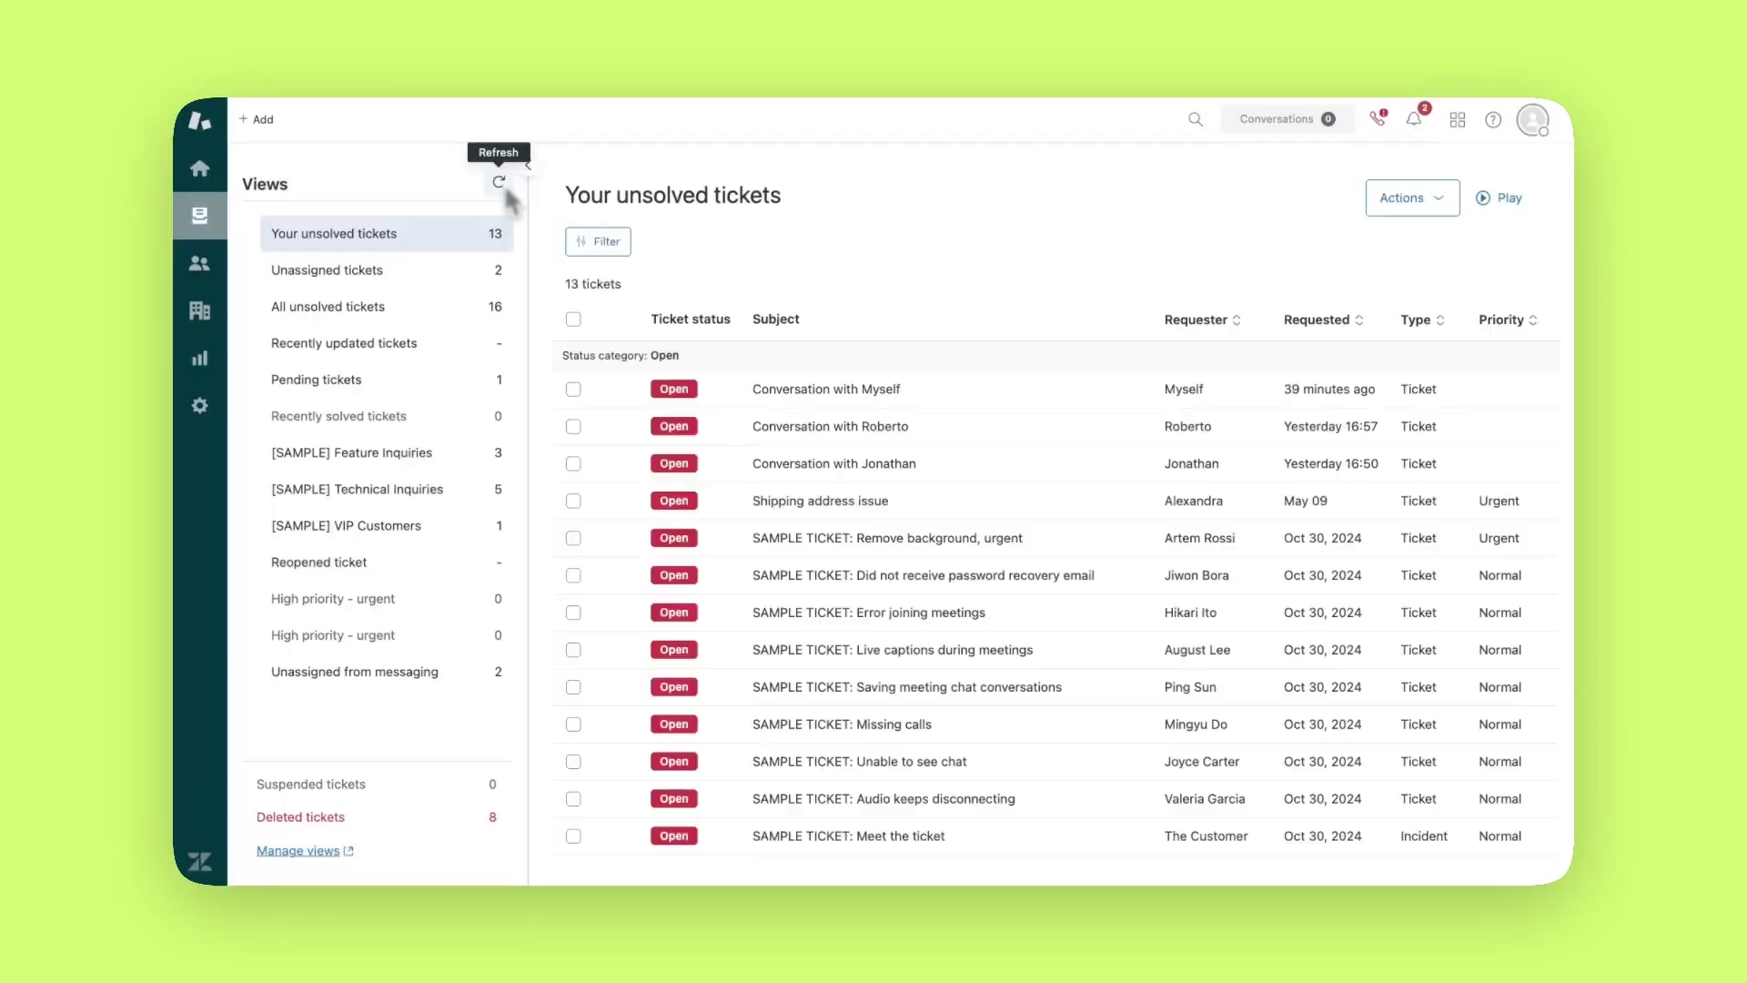
pyautogui.click(499, 184)
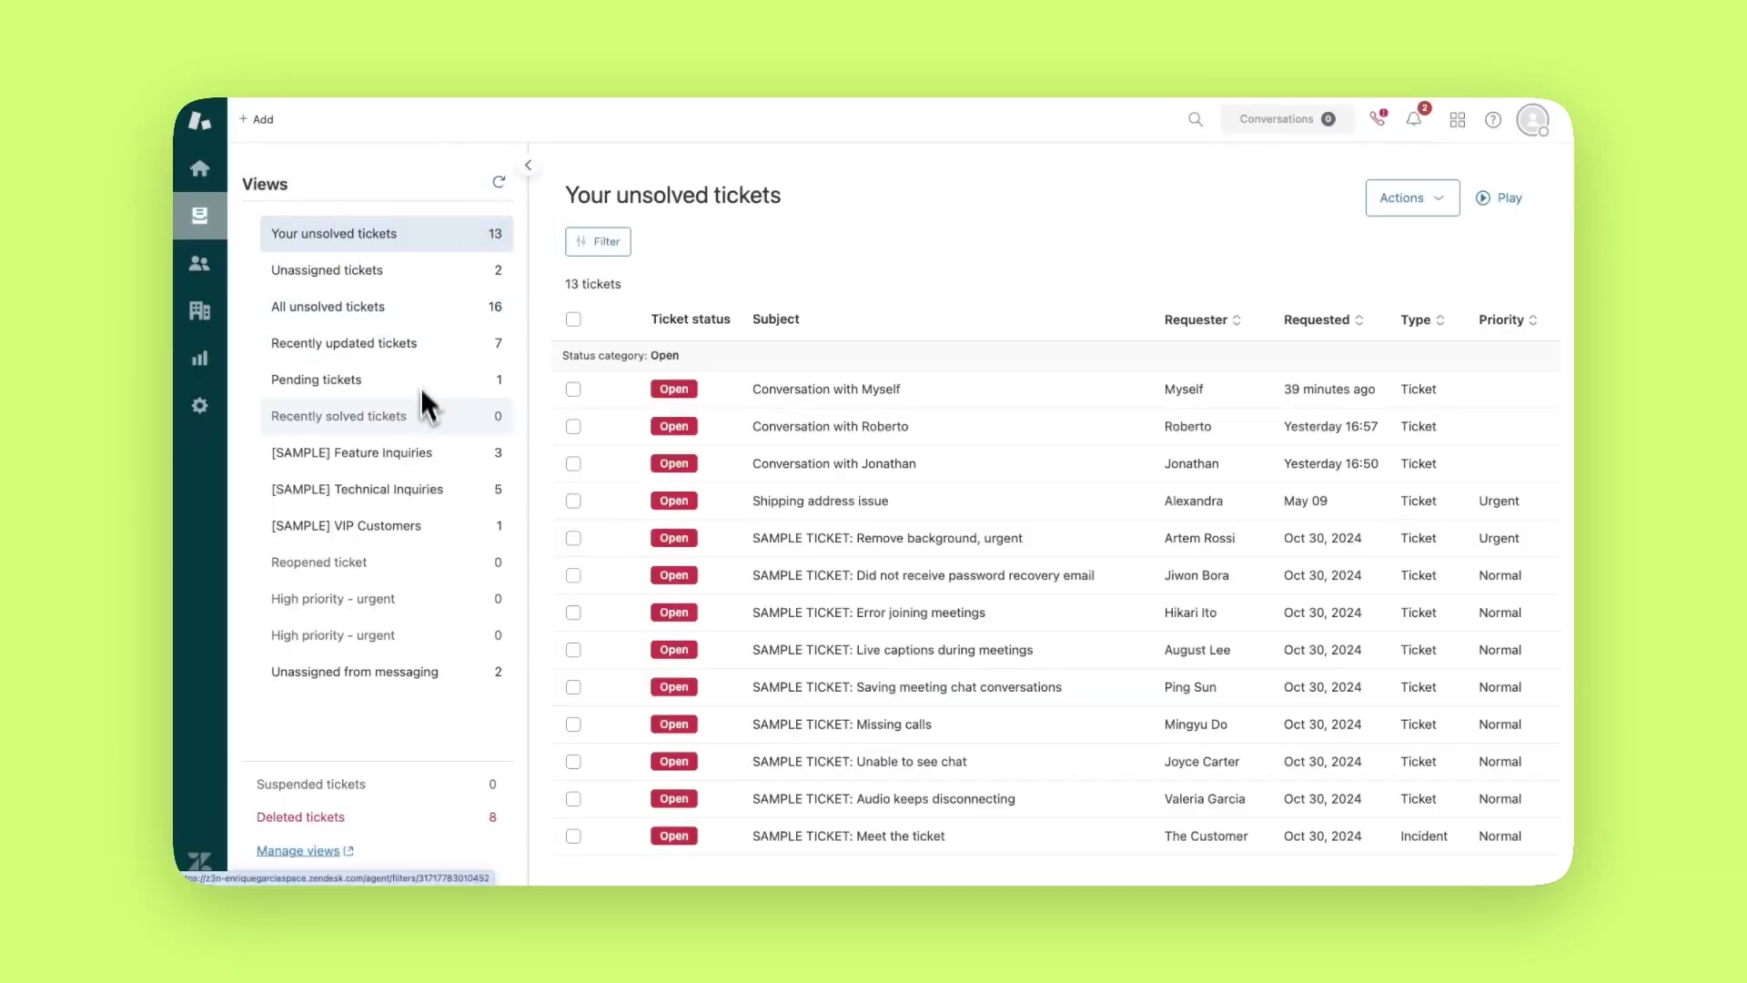
pyautogui.click(428, 671)
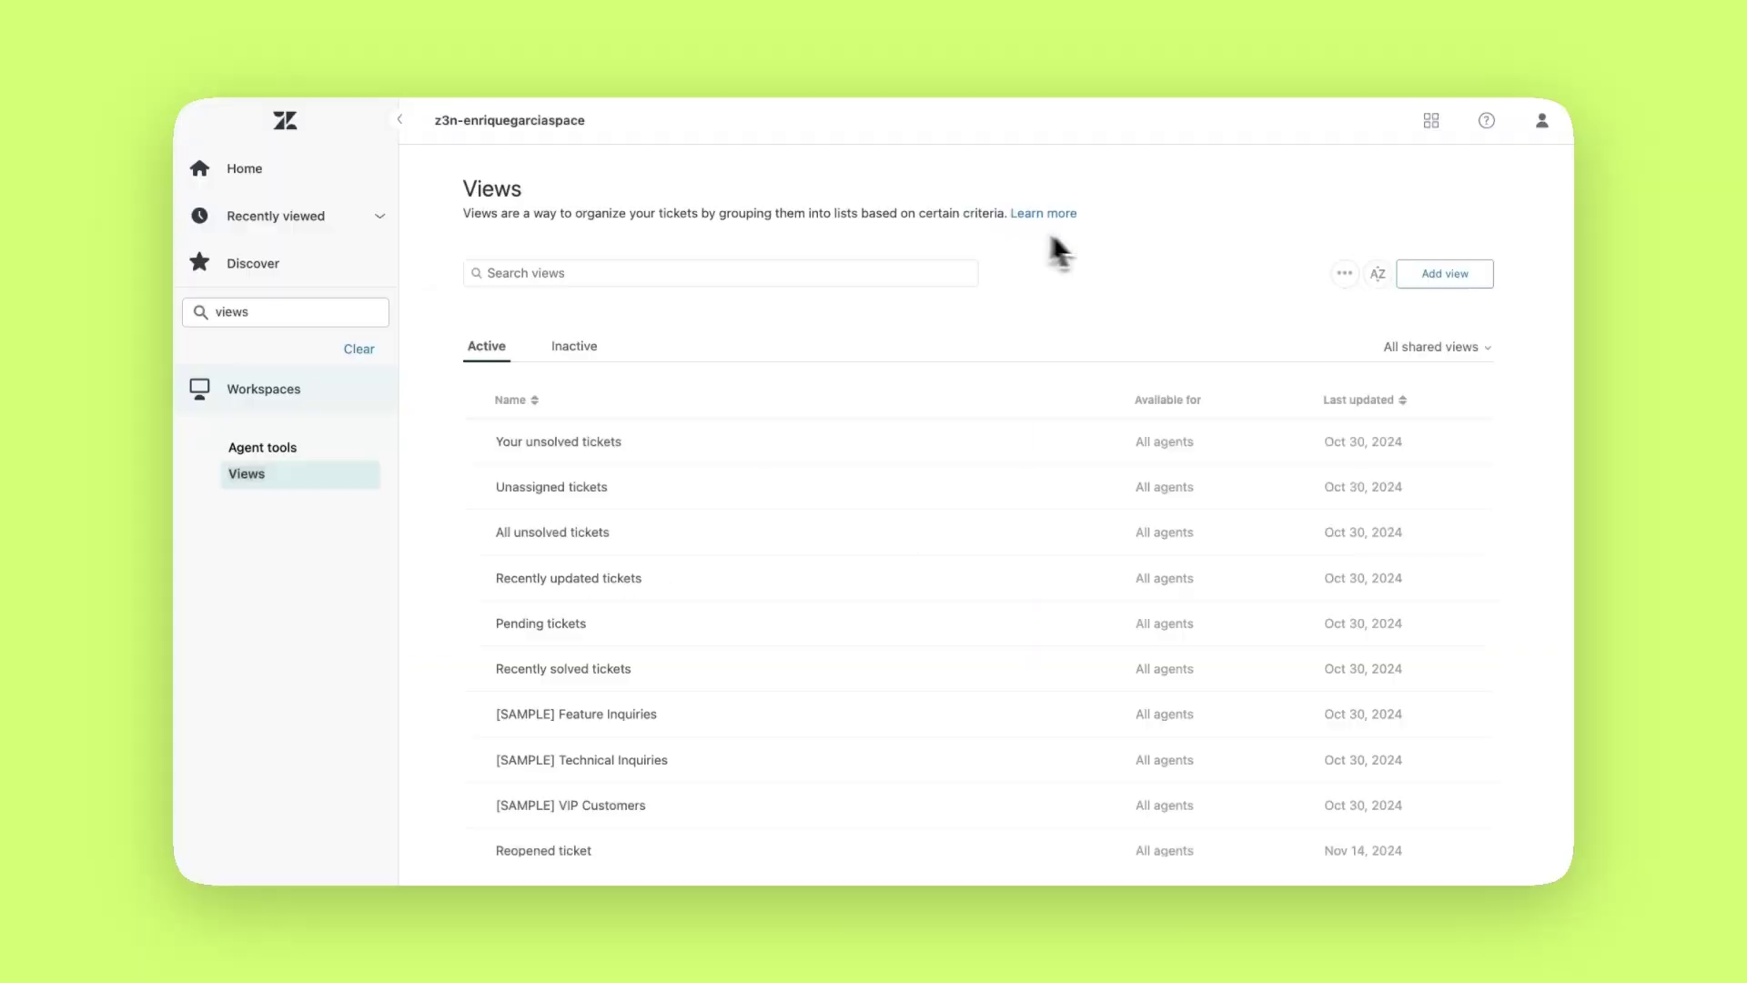
# Start a new ticket trigger from Admin Center's Objects and rules > Triggers page.
pyautogui.click(1432, 127)
pyautogui.click(1321, 486)
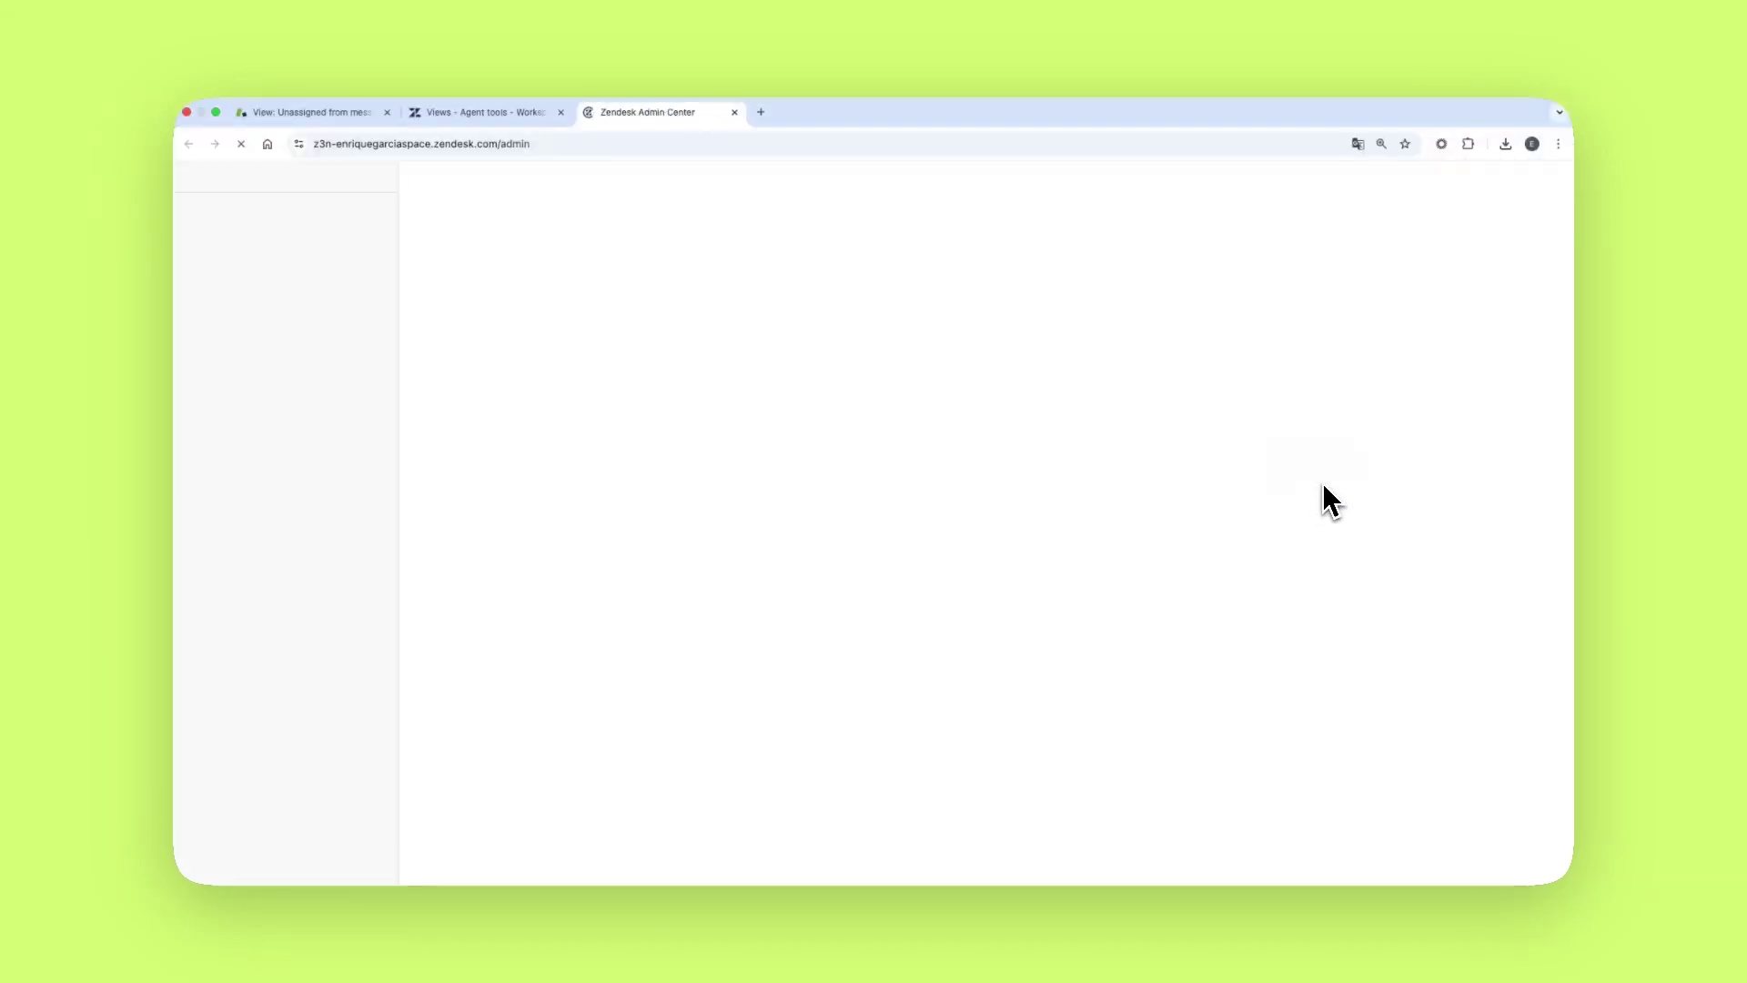
pyautogui.click(315, 602)
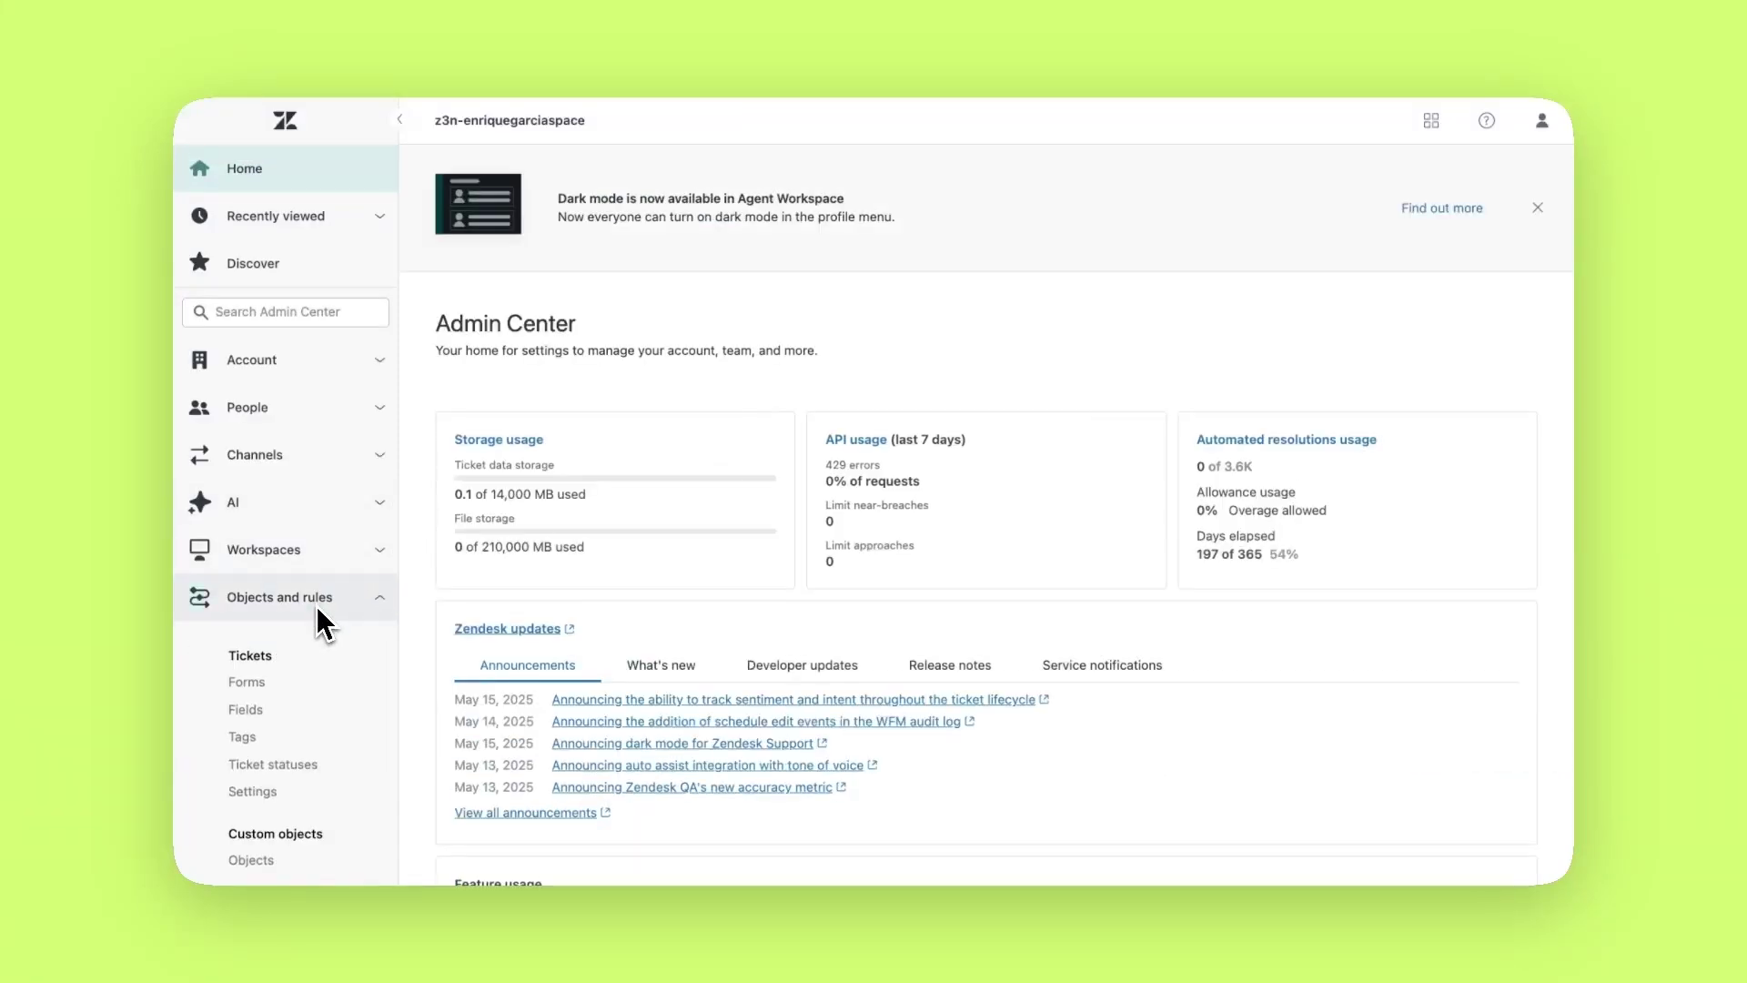
pyautogui.scroll(-5, 308, 638)
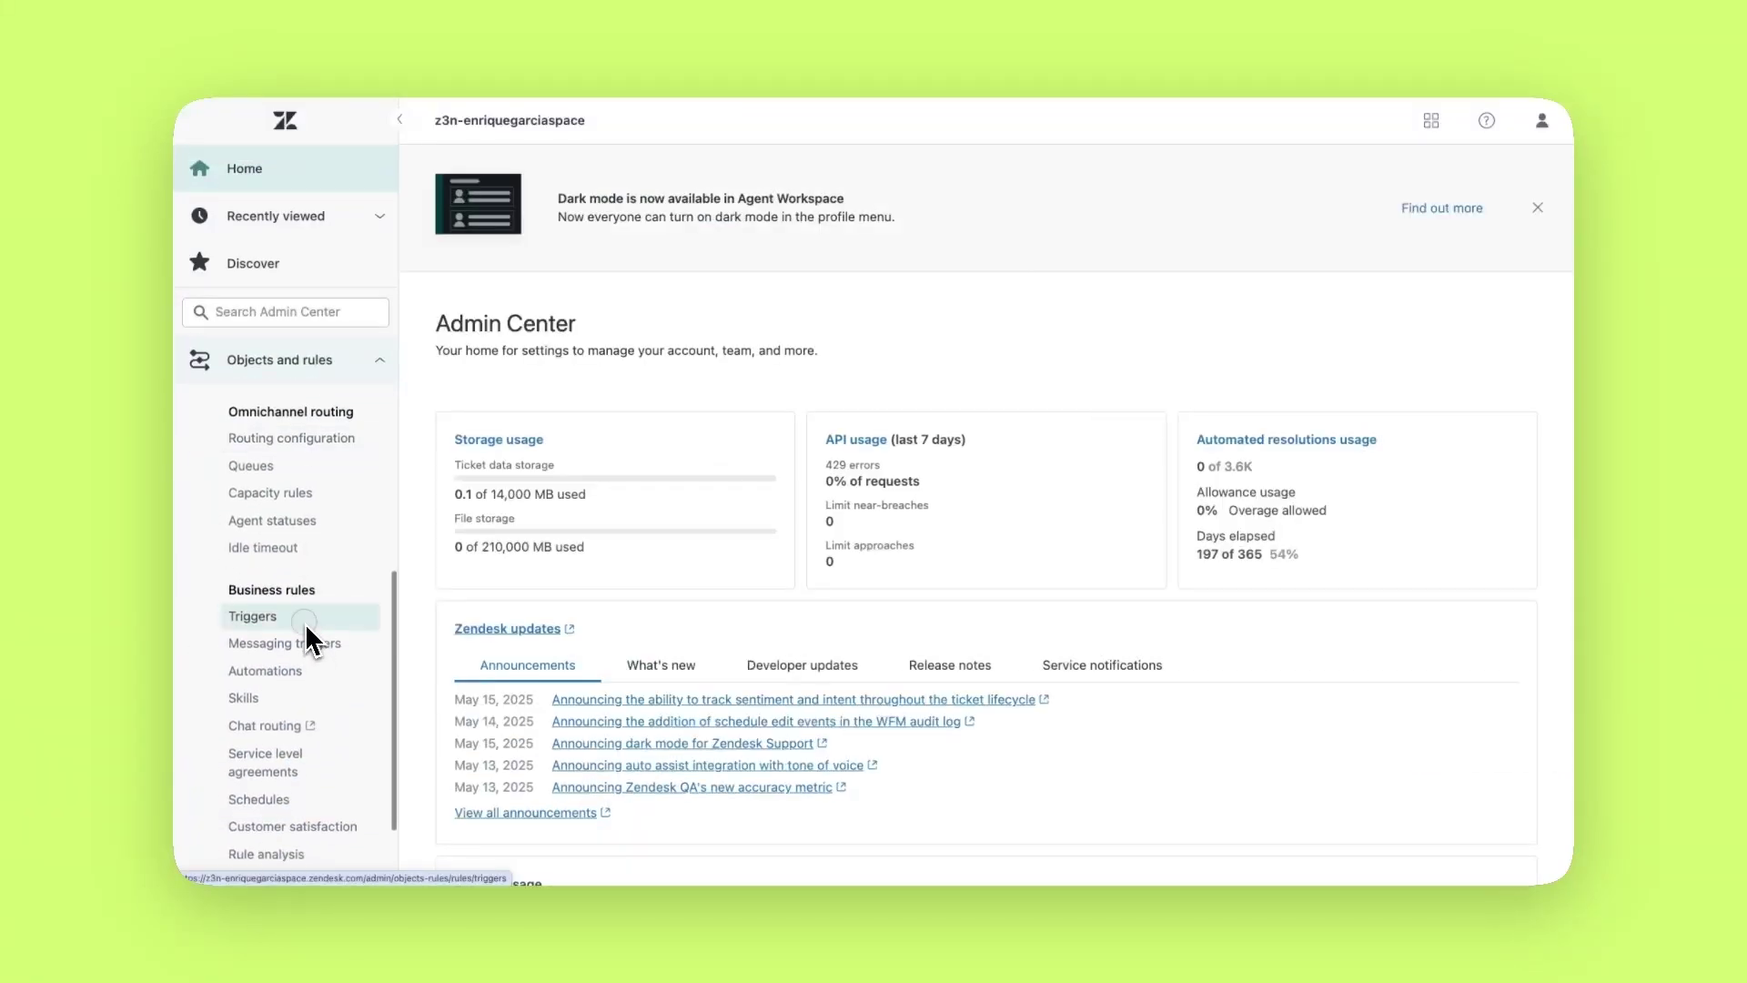
pyautogui.click(305, 623)
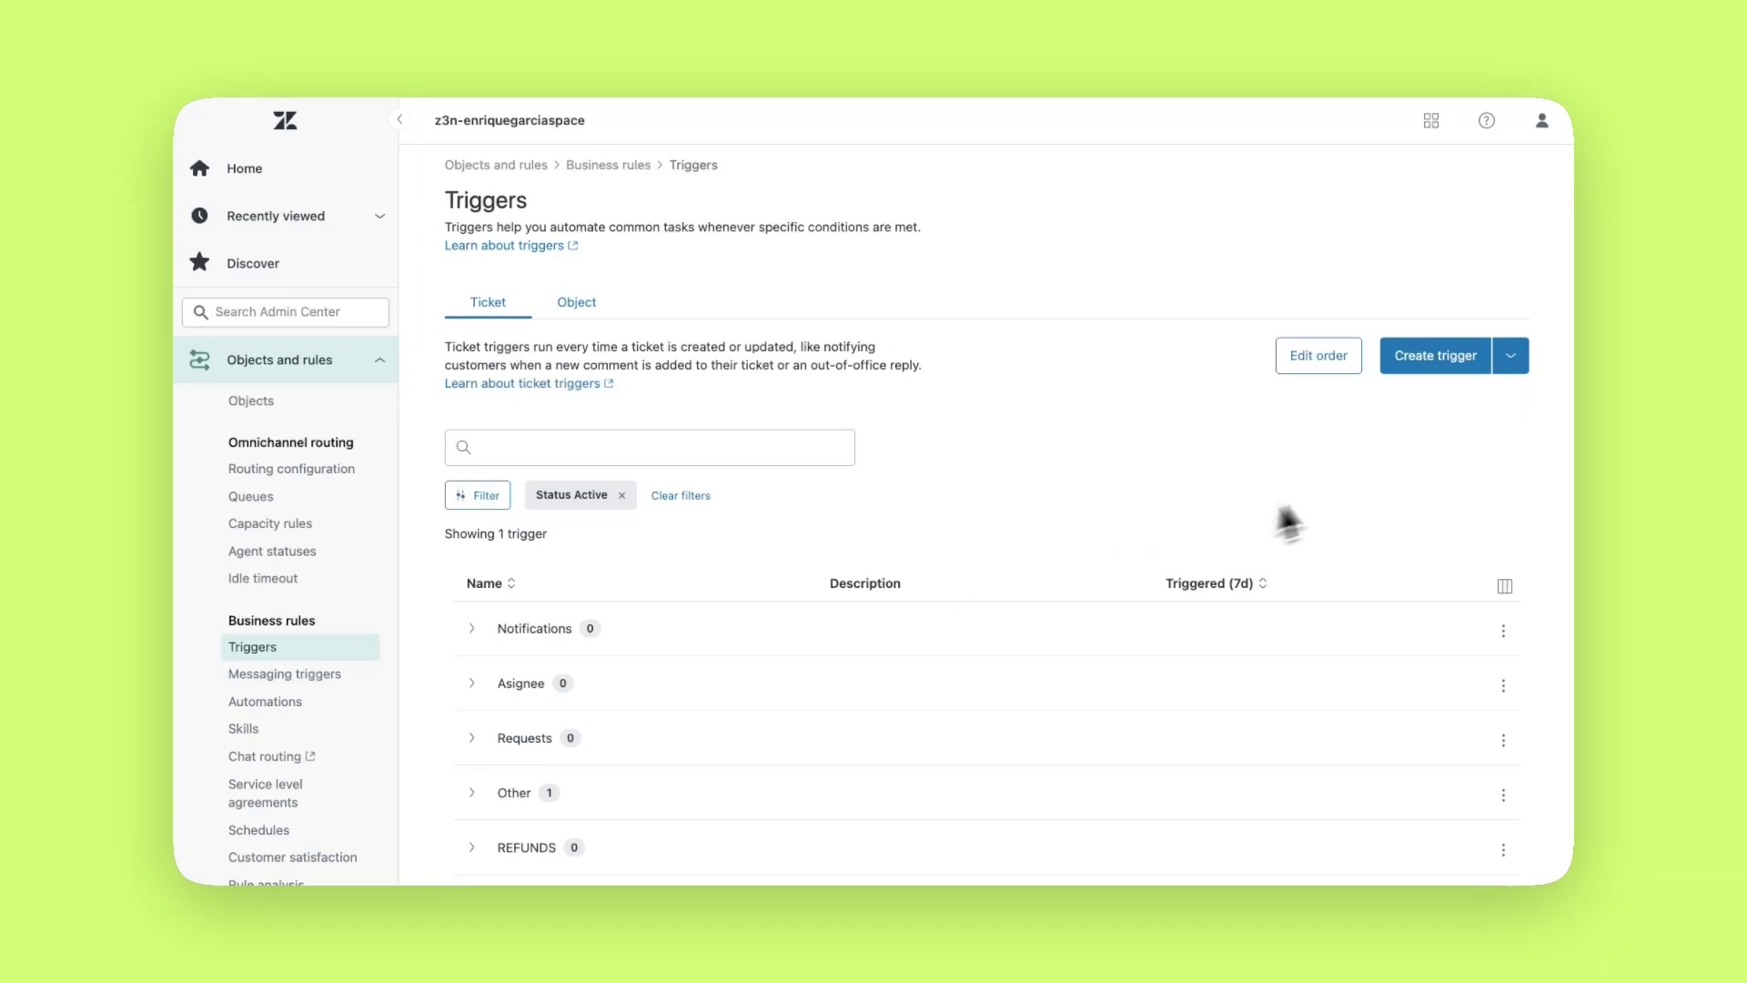
pyautogui.click(1419, 367)
# Name the trigger 'Keyword-based ticket routing', describe it 'Auto-route tickets based on keyword', category Asignee.
pyautogui.click(891, 290)
pyautogui.write('K')
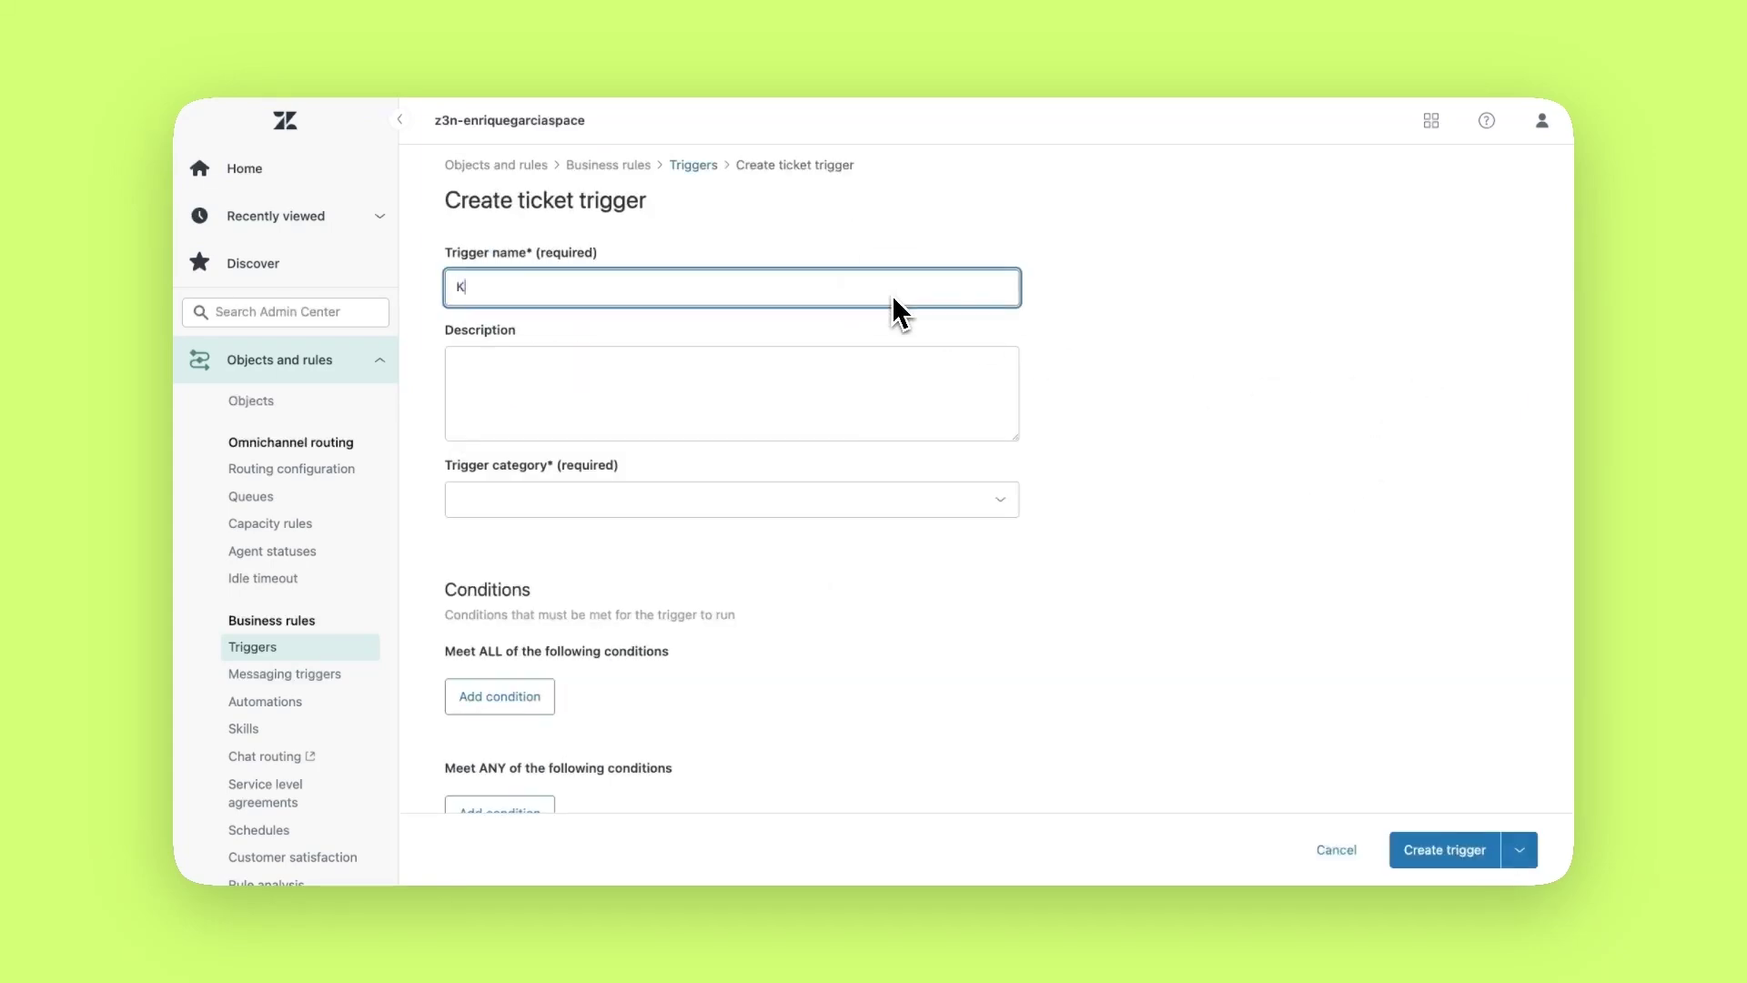
pyautogui.write('eyword-based ticket routing')
pyautogui.click(902, 373)
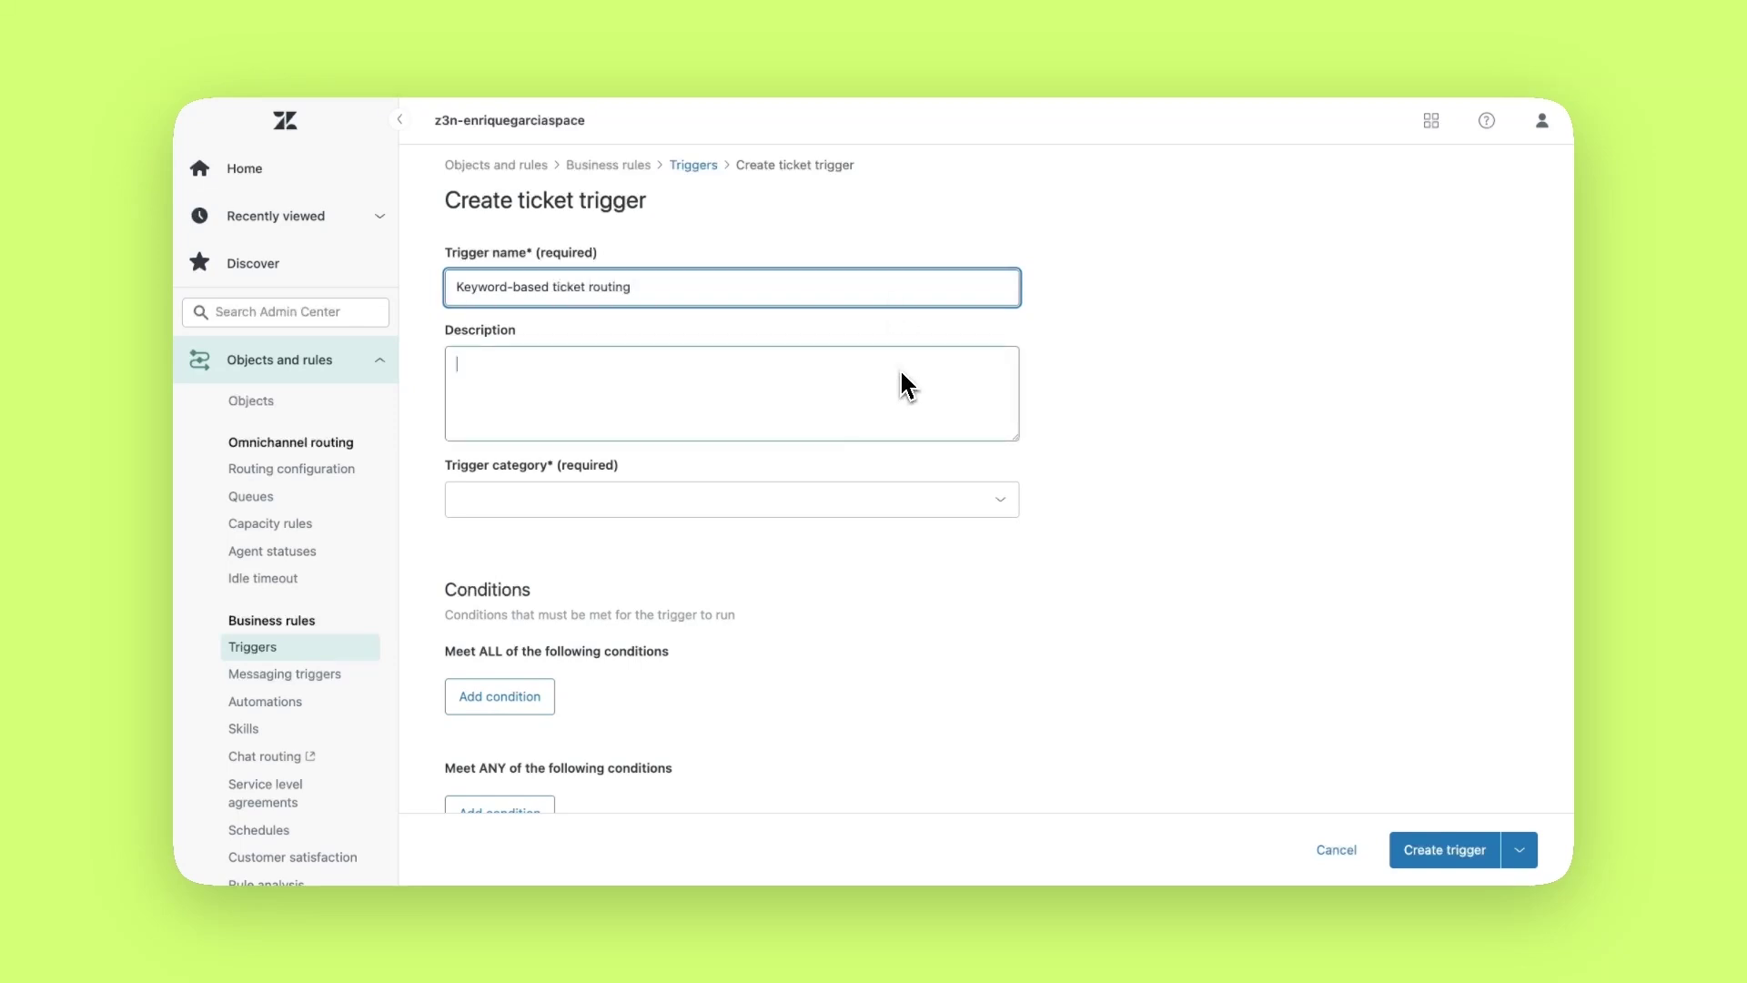
pyautogui.write('Auto-route tickets based on keyword')
pyautogui.click(917, 507)
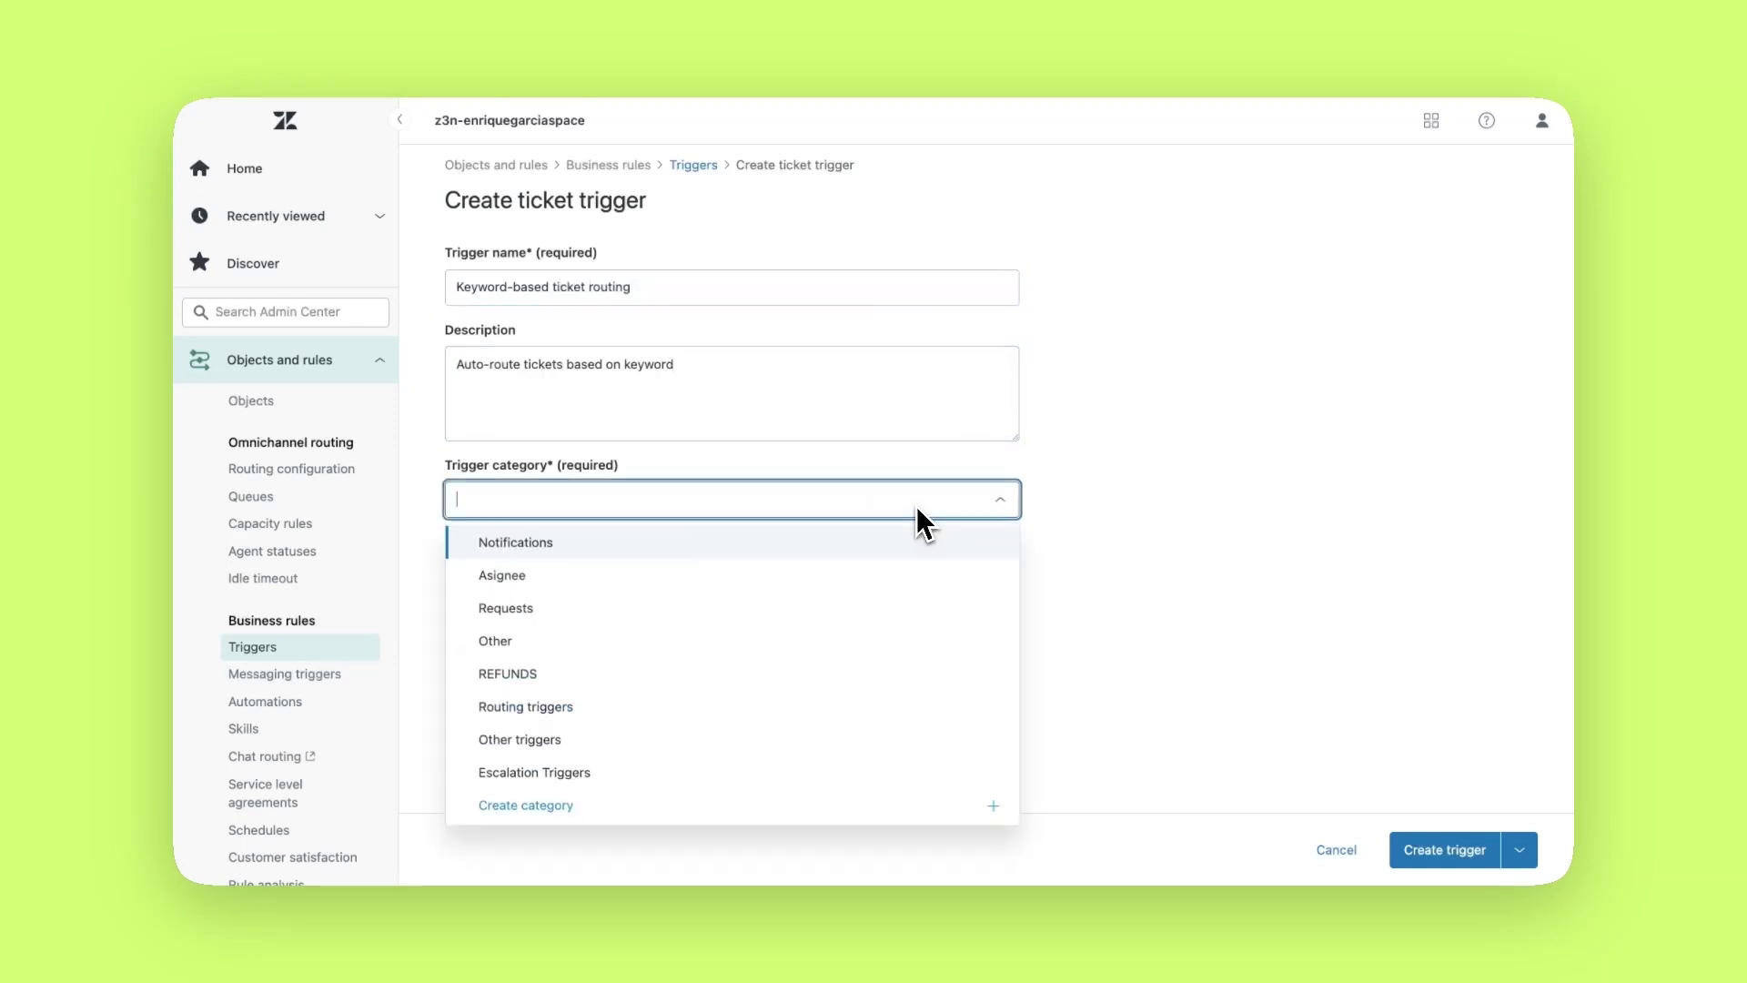
pyautogui.click(802, 574)
# Add condition Ticket > Comment text contains at least one of 'refund, mistake, policies'.
pyautogui.scroll(-3, 911, 569)
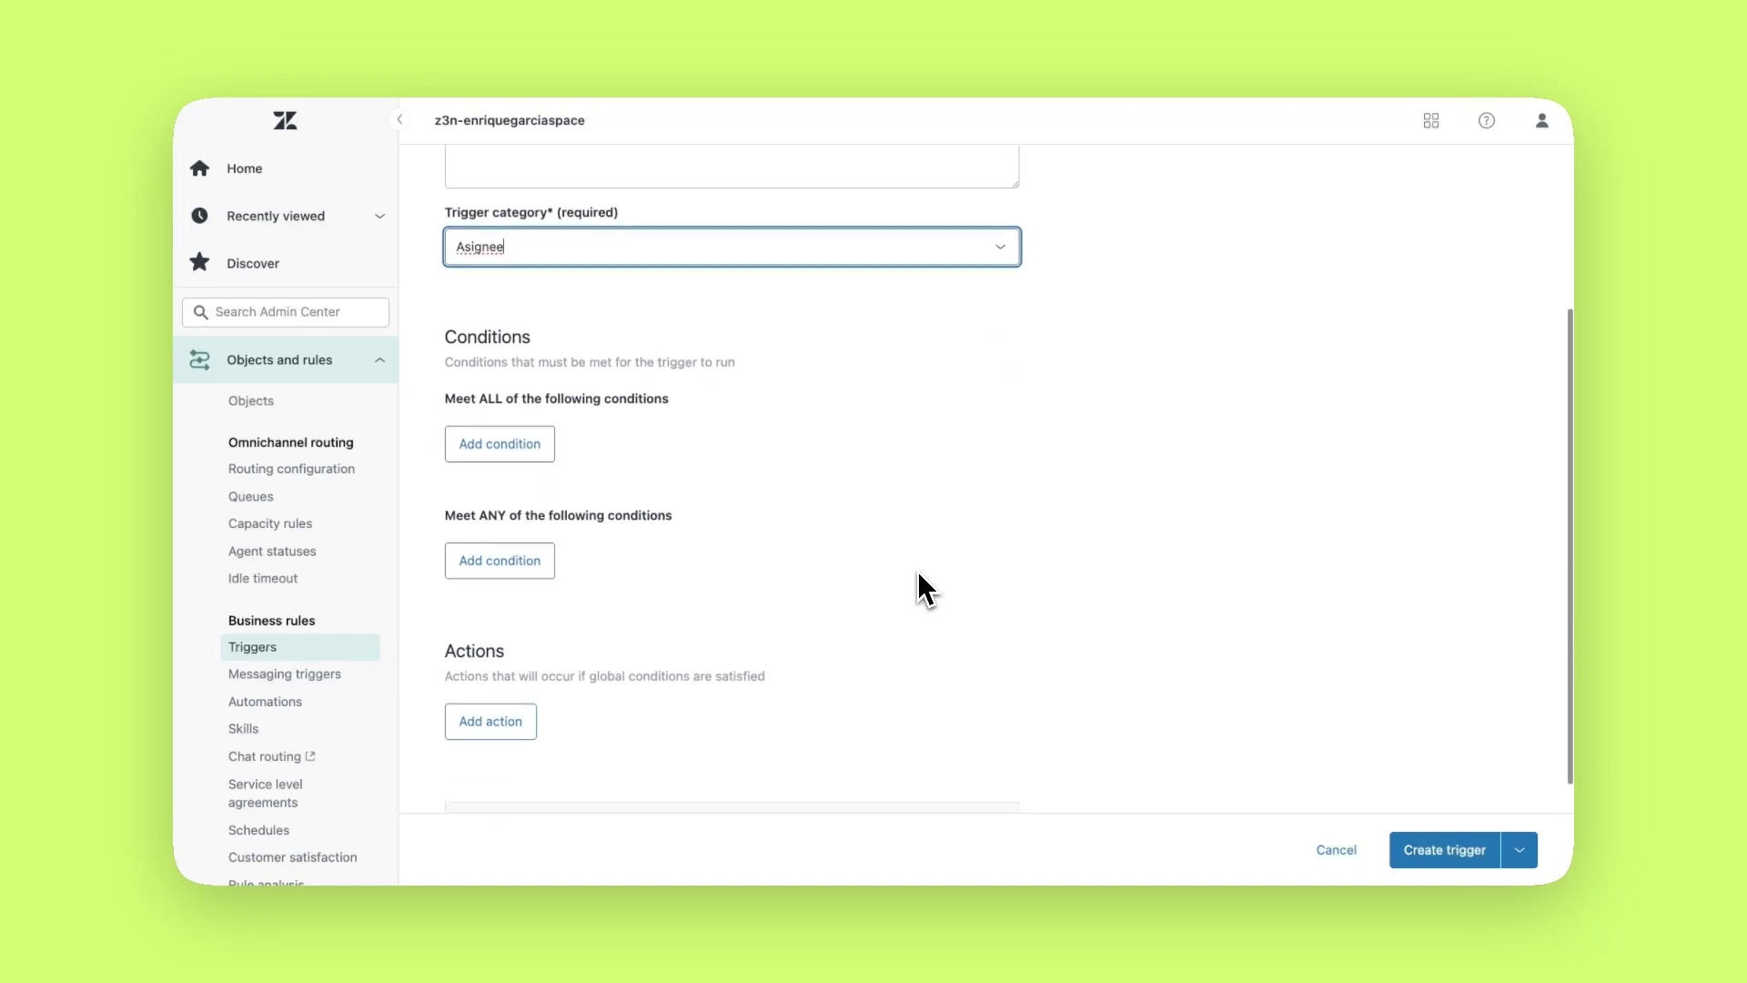
pyautogui.scroll(-3, 918, 578)
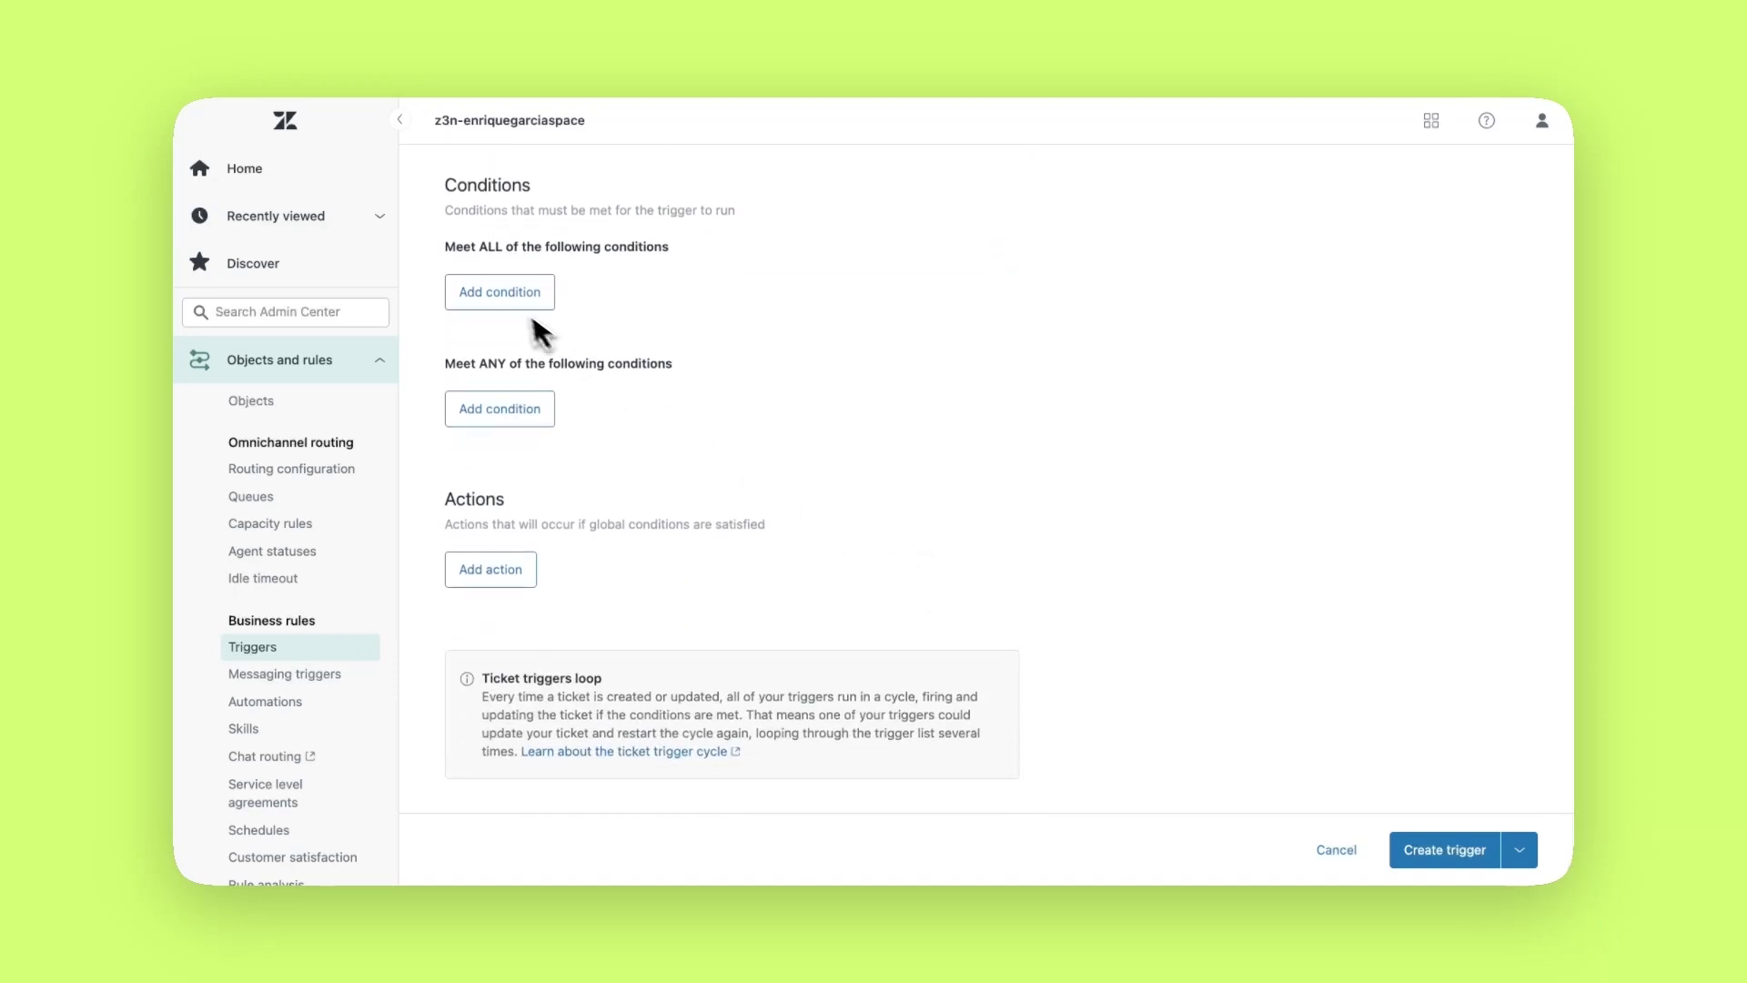
pyautogui.click(511, 305)
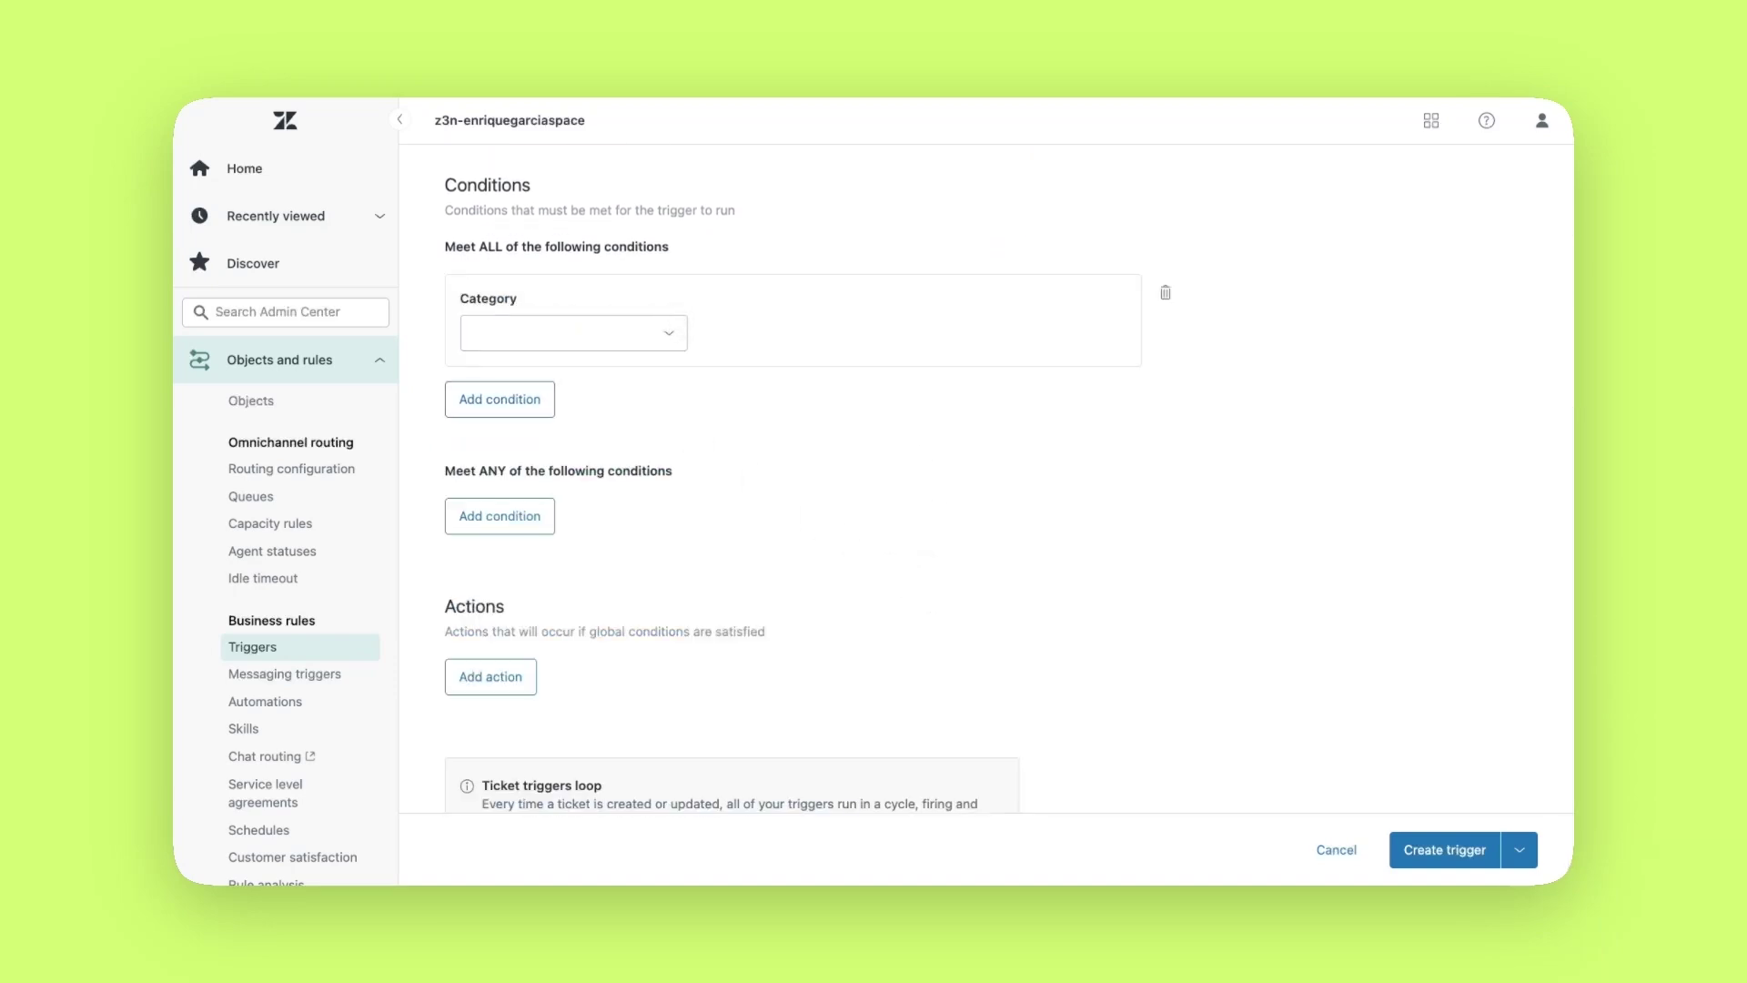
pyautogui.click(671, 338)
pyautogui.click(628, 417)
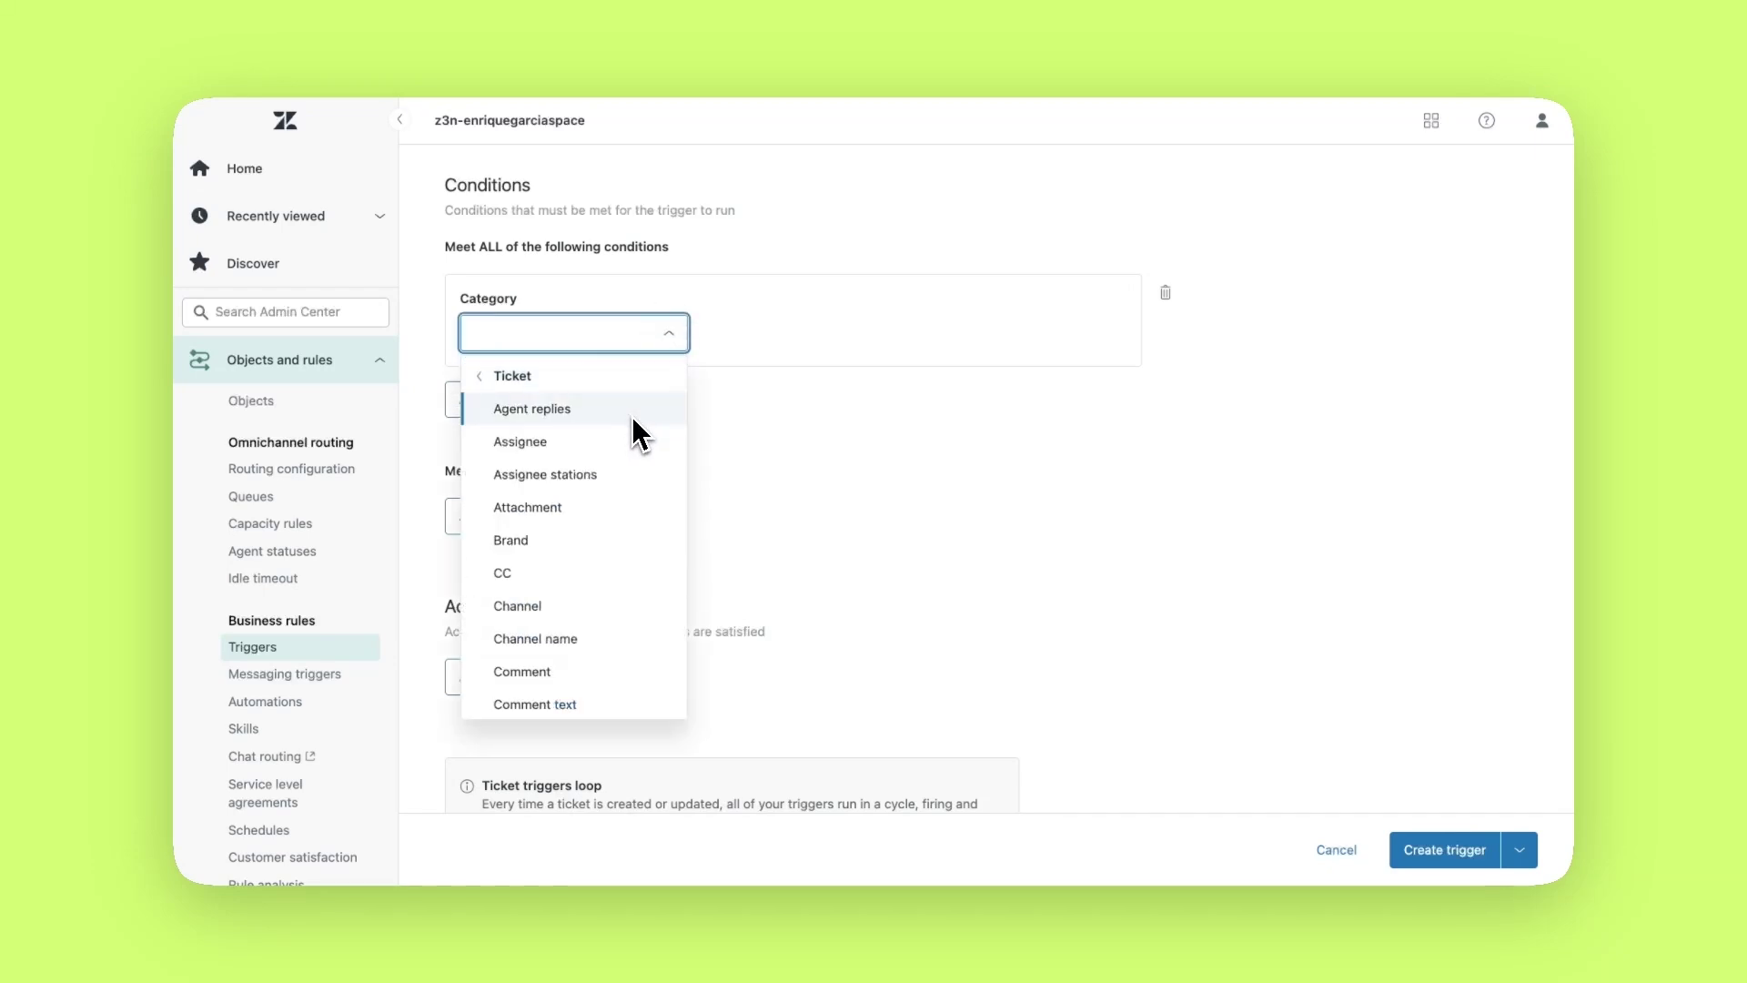
pyautogui.click(602, 703)
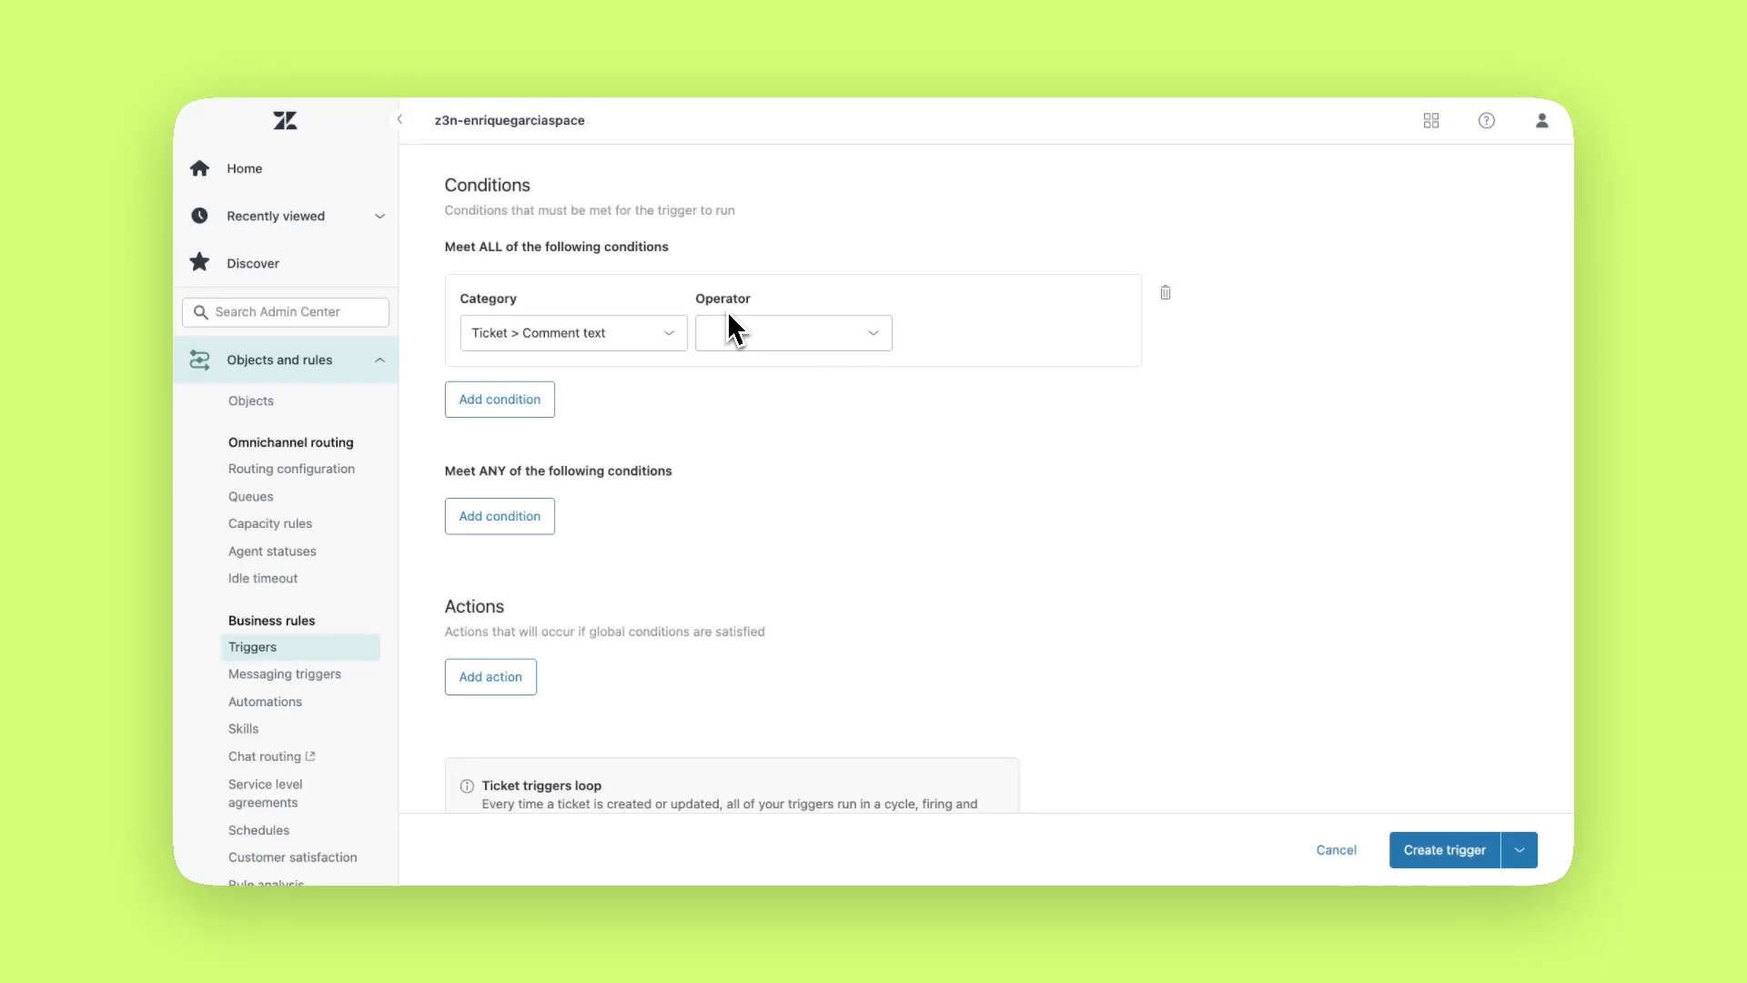
pyautogui.click(875, 332)
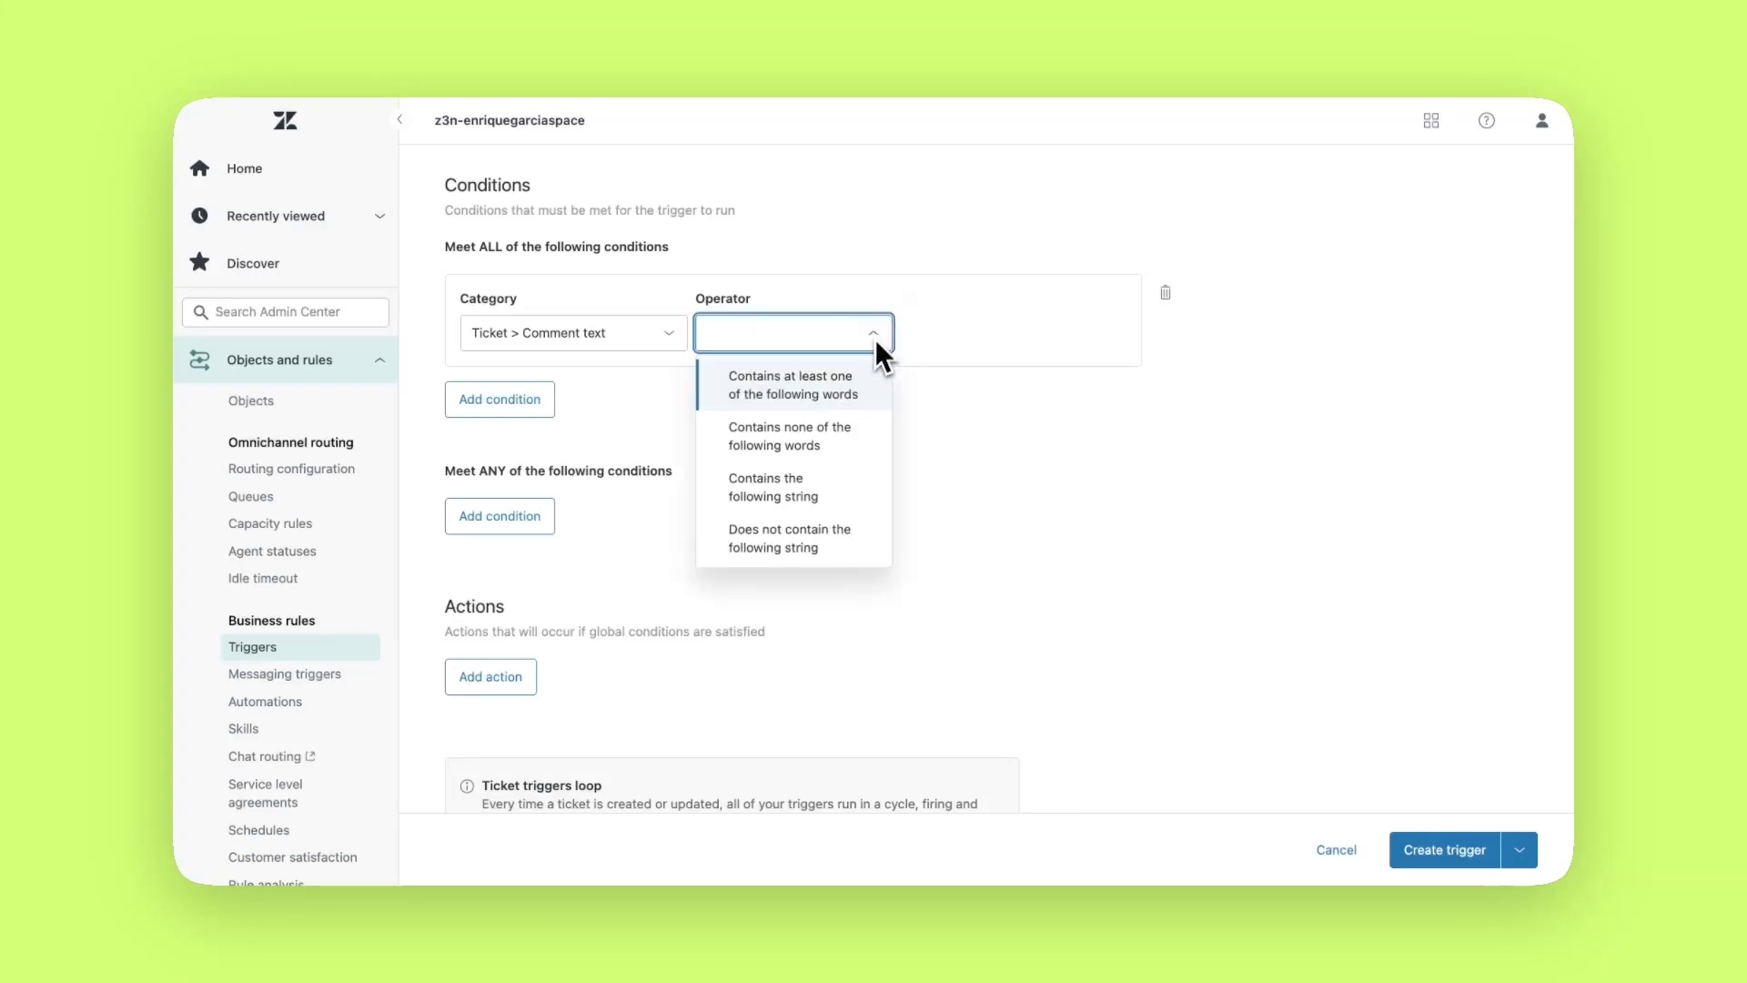
pyautogui.click(863, 393)
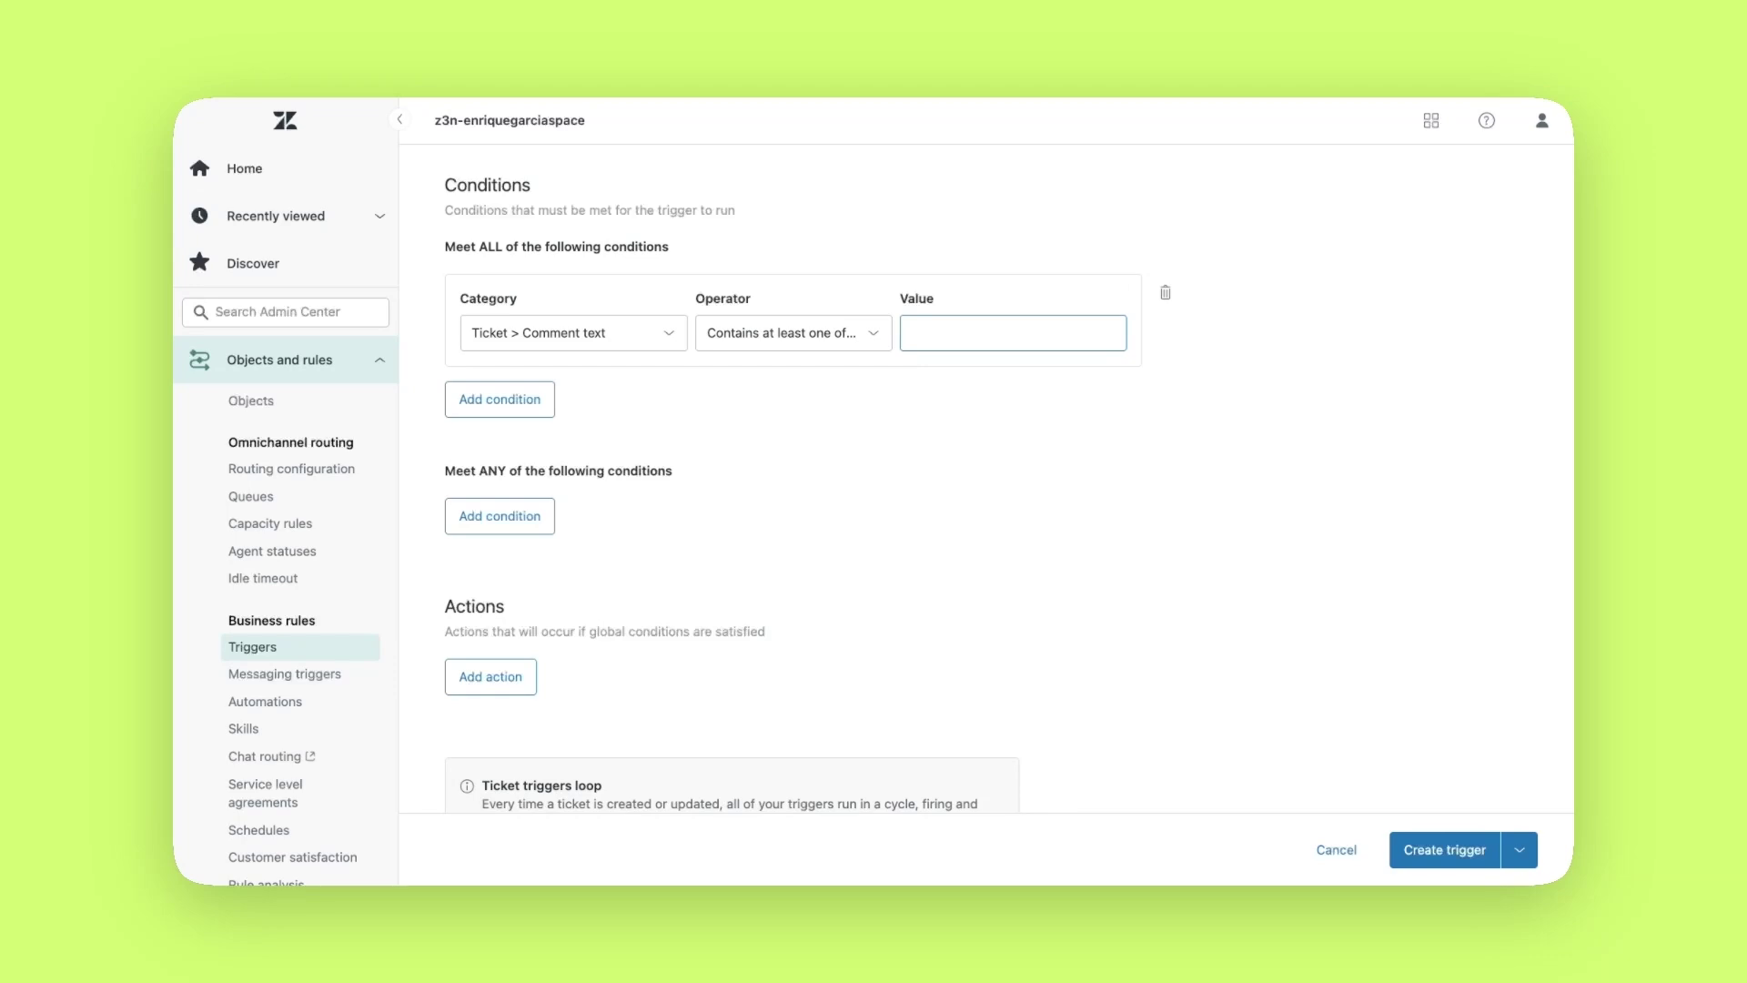
pyautogui.write('ref')
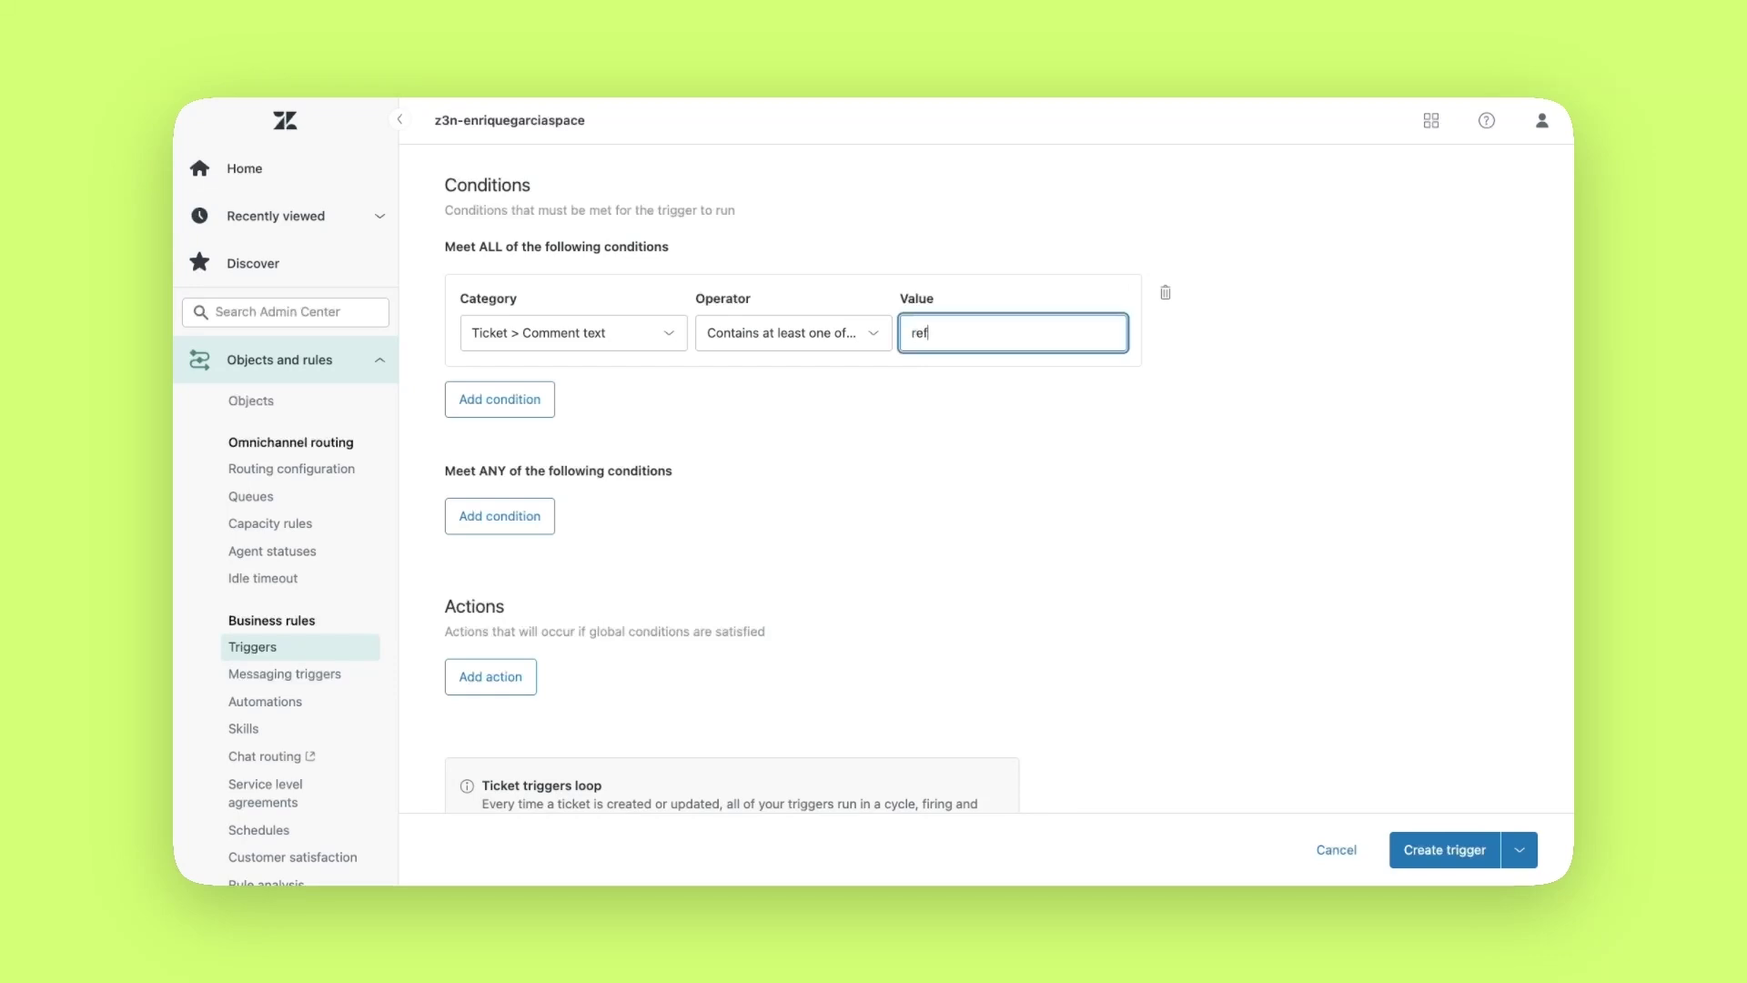
pyautogui.write('und, mistake, policies')
pyautogui.scroll(-2, 976, 428)
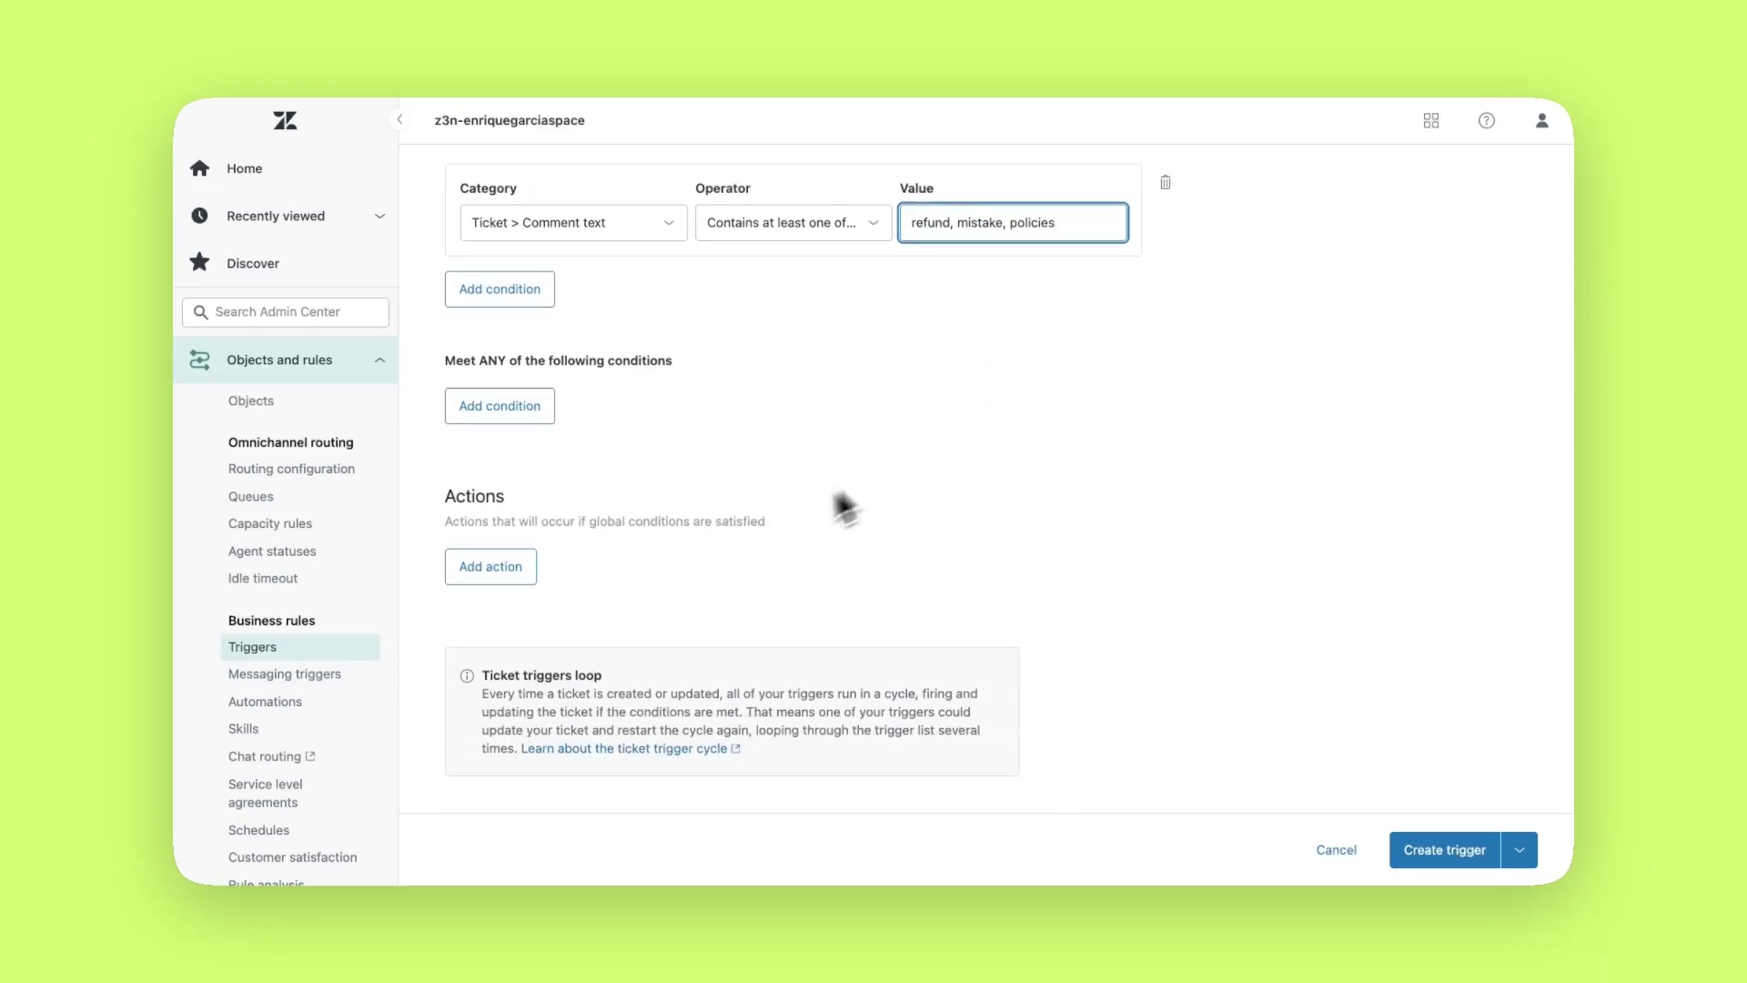
# Add a Ticket > Assignee action that assigns matching tickets to the chosen agent.
pyautogui.click(528, 582)
pyautogui.scroll(-2, 693, 583)
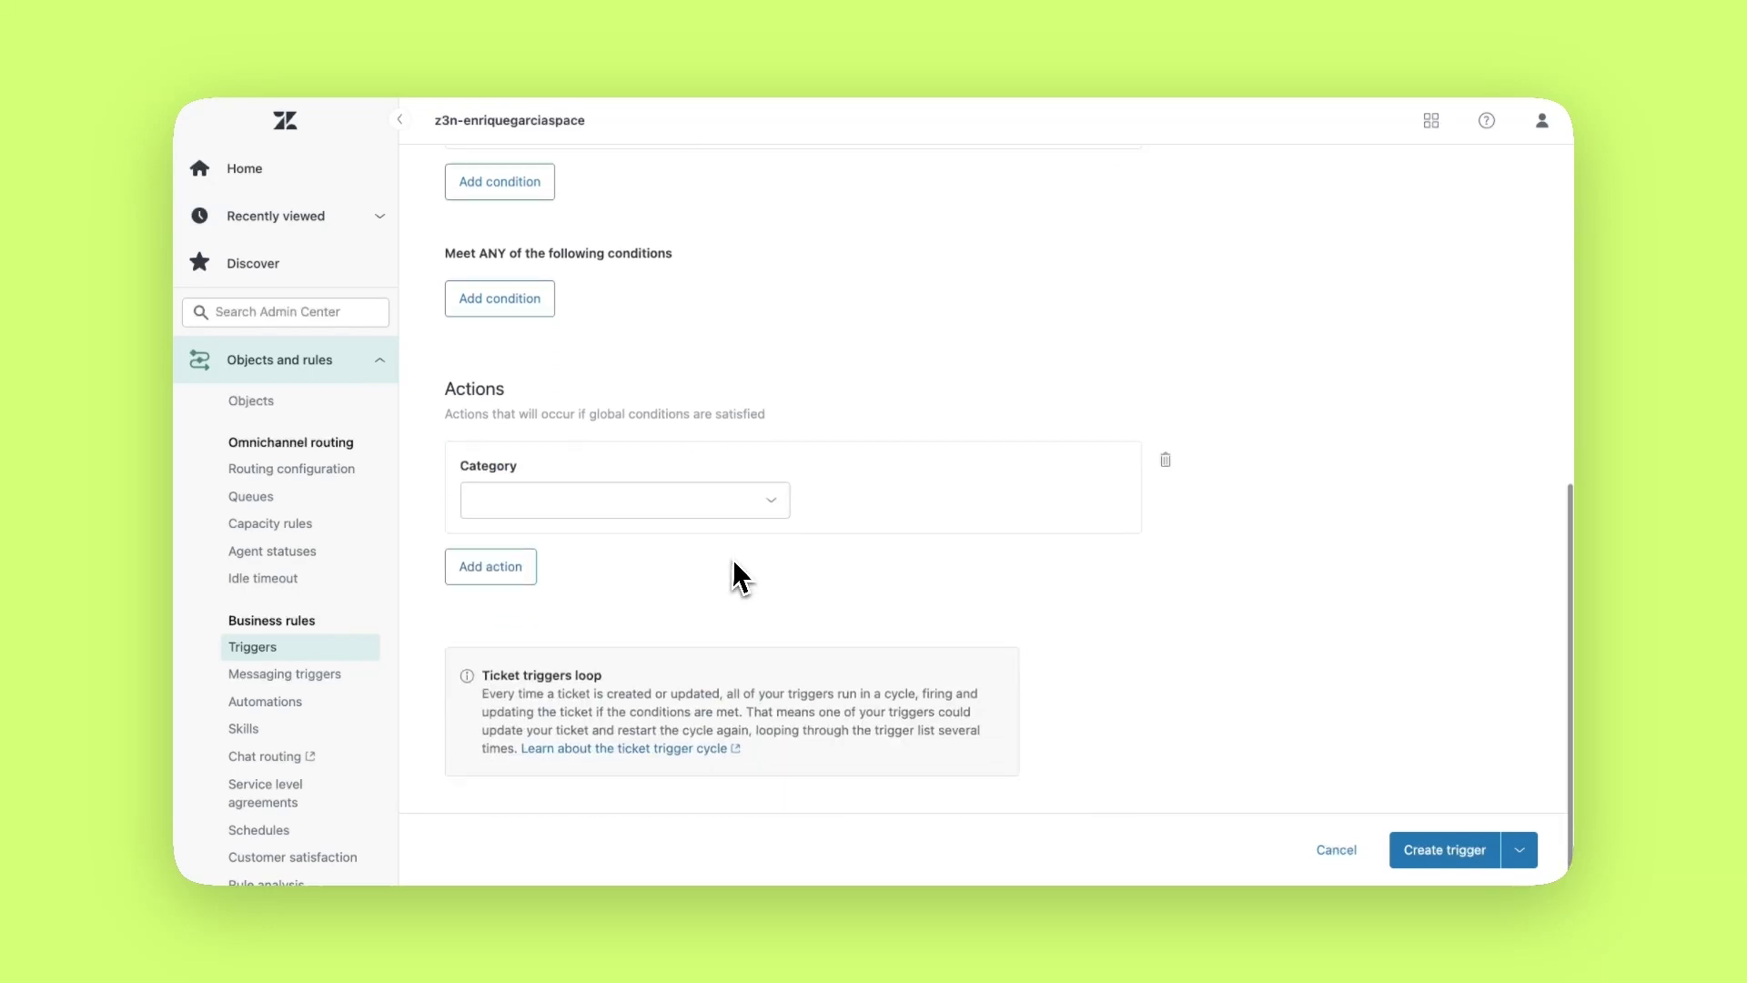
pyautogui.click(770, 503)
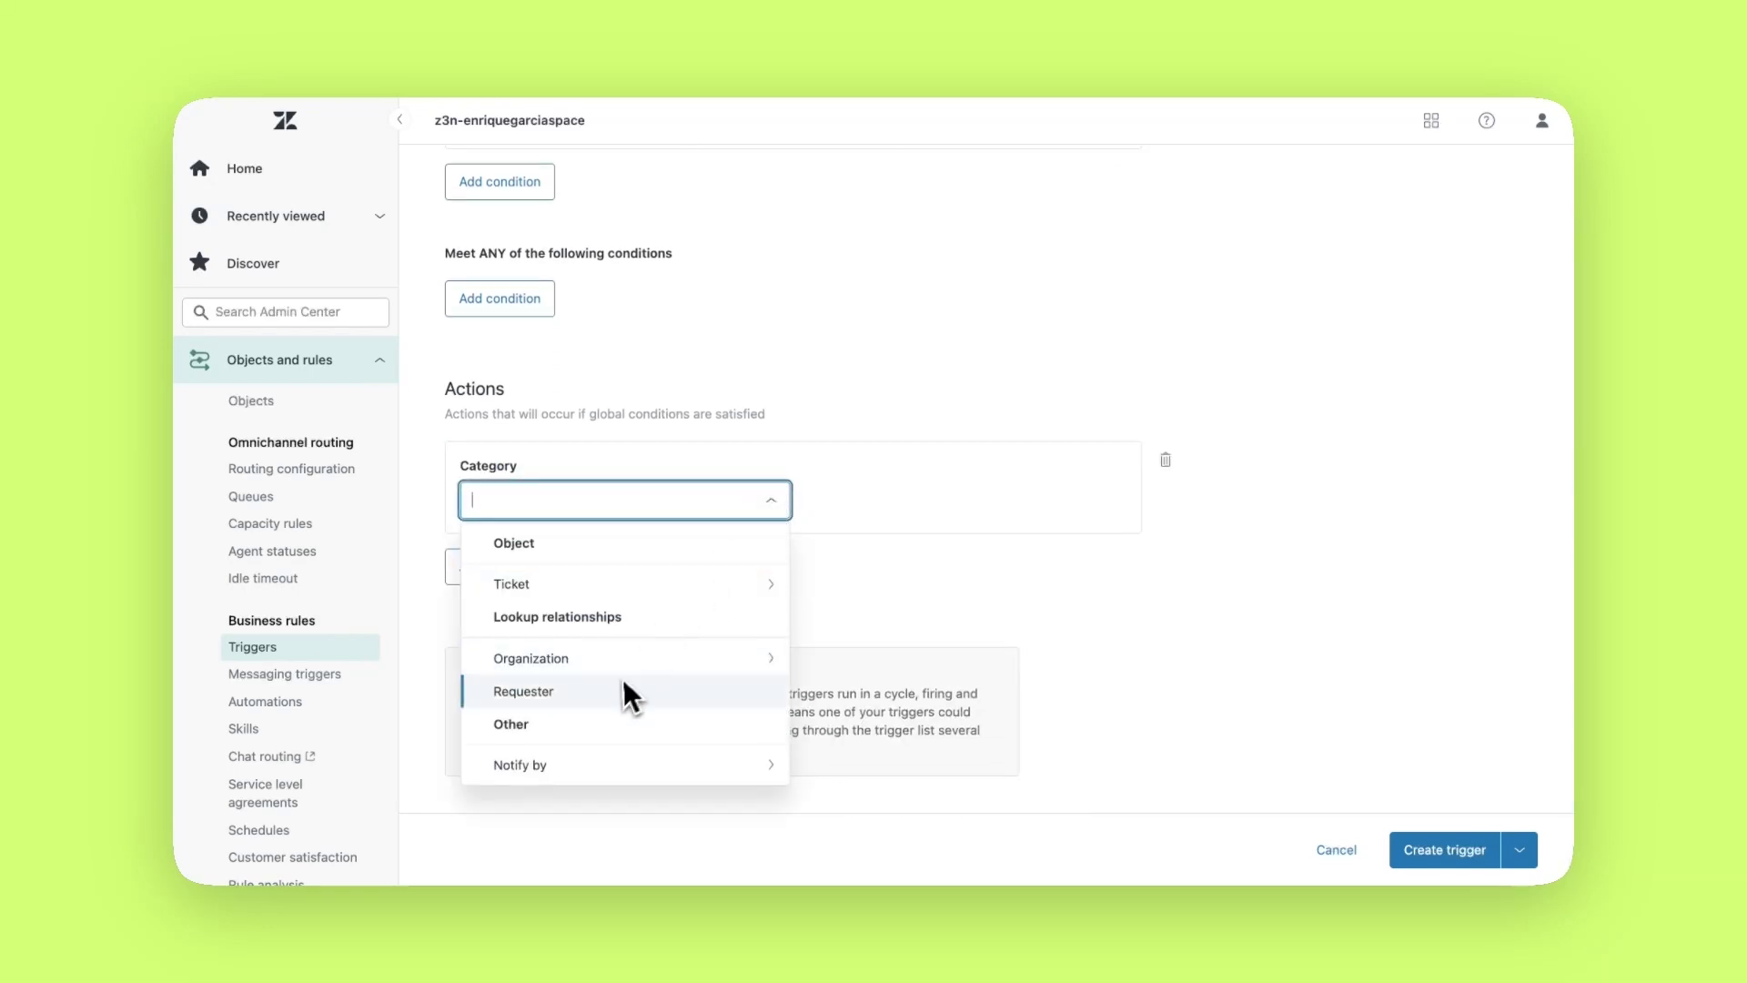
pyautogui.click(624, 590)
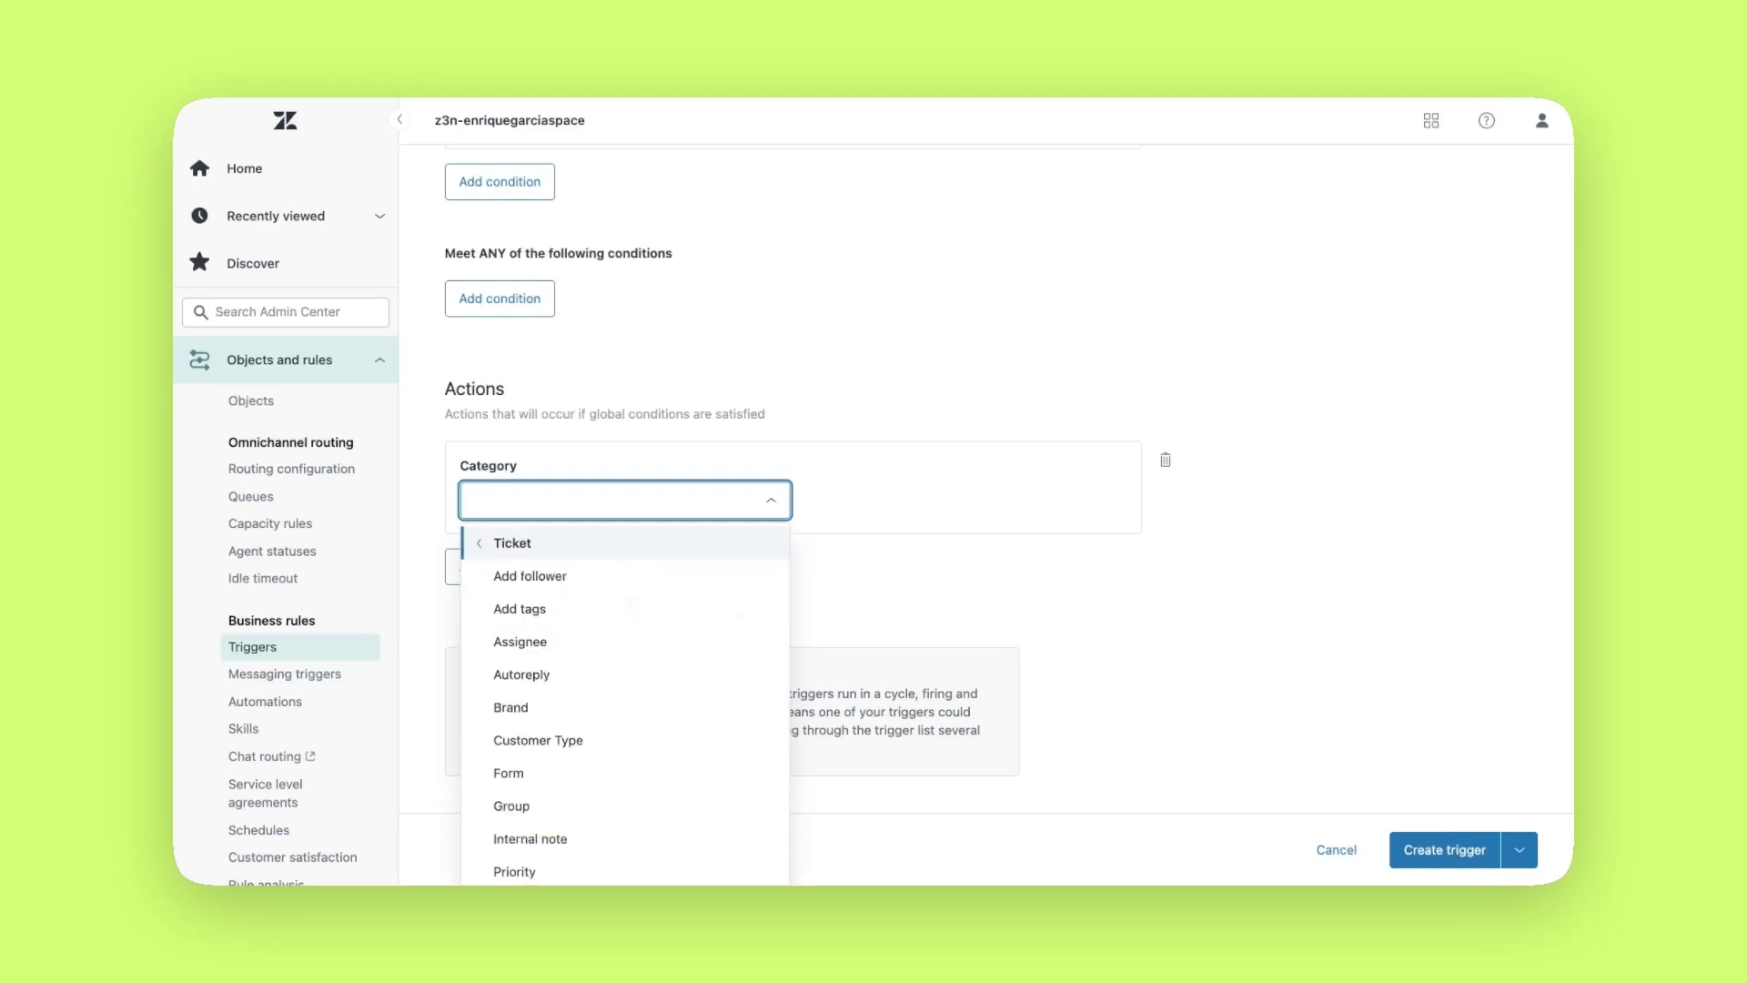
pyautogui.click(587, 641)
pyautogui.click(917, 508)
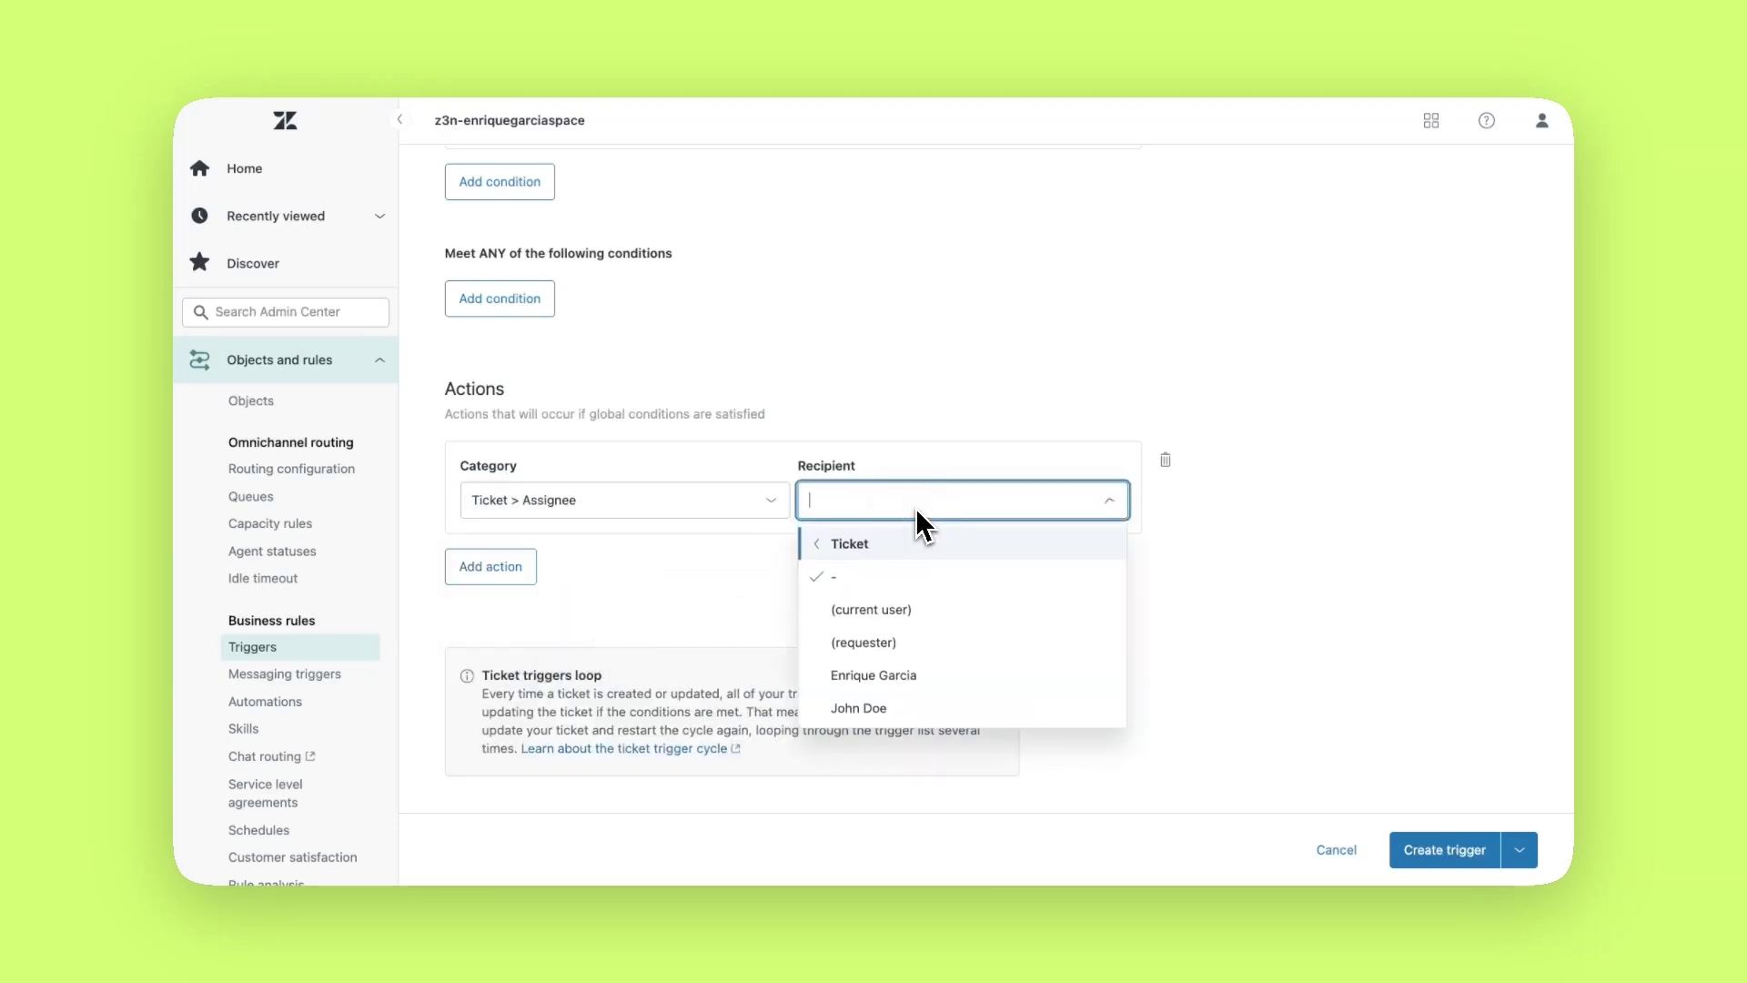
pyautogui.click(929, 672)
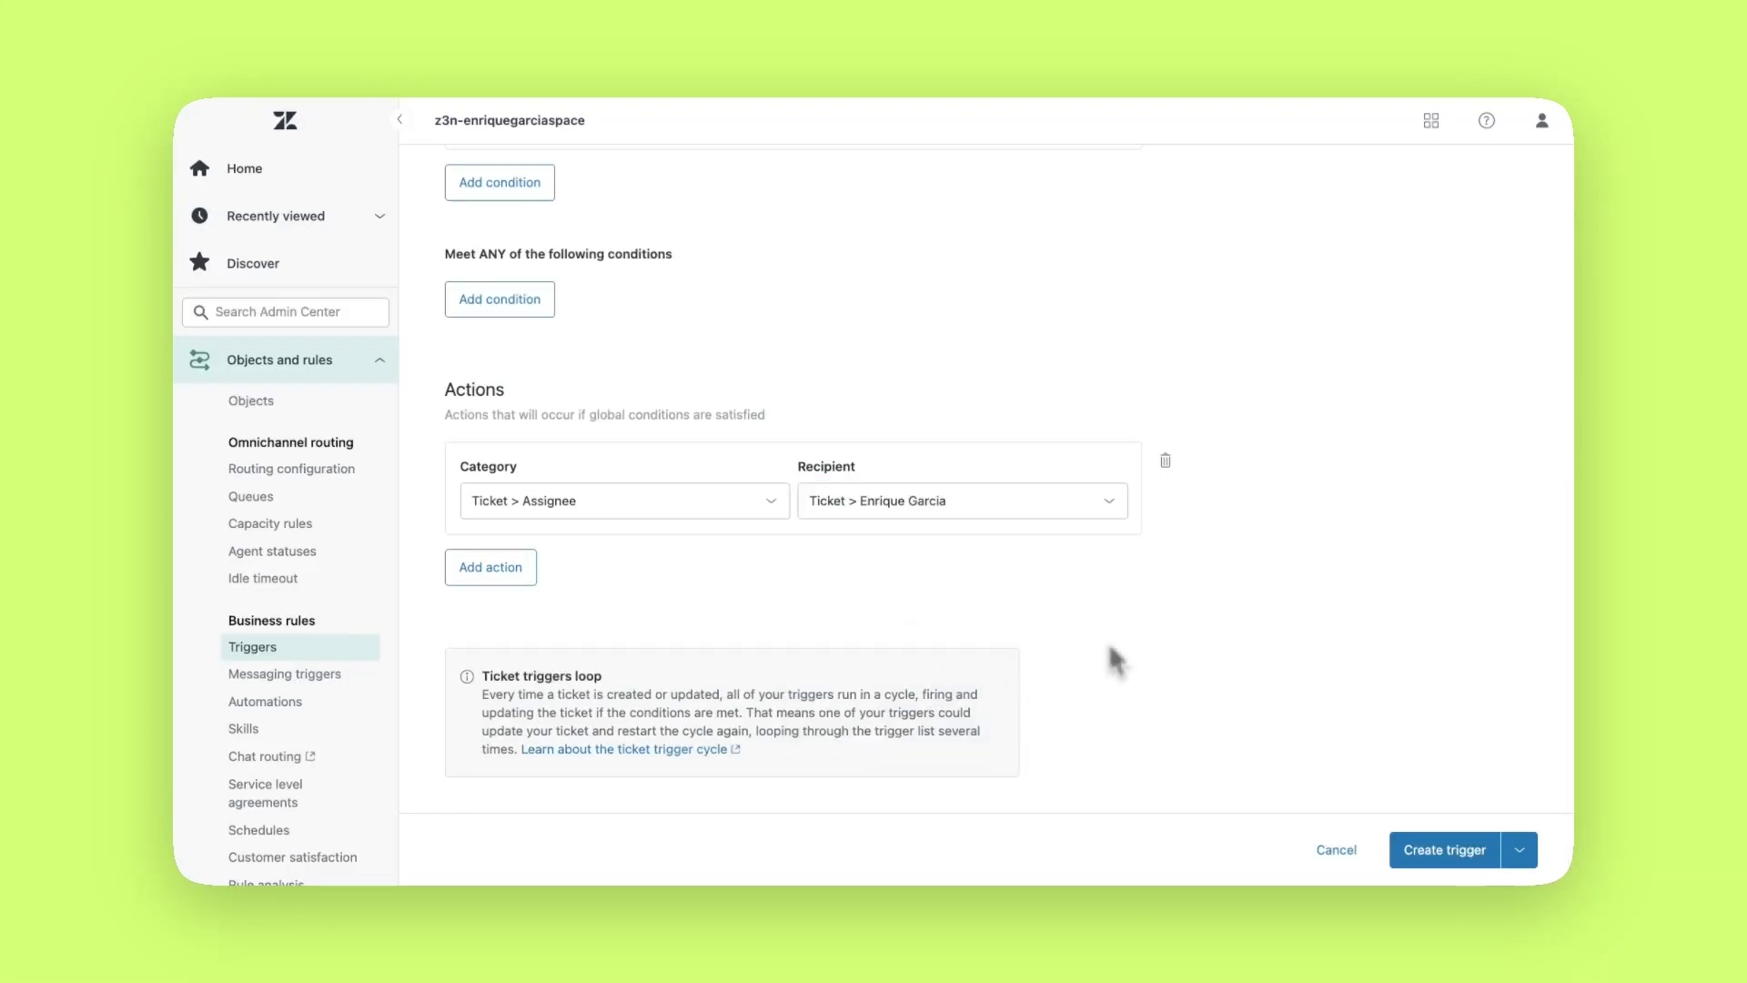
# Save the comment-keyword trigger that assigns matching tickets to the chosen agent.
pyautogui.click(1418, 840)
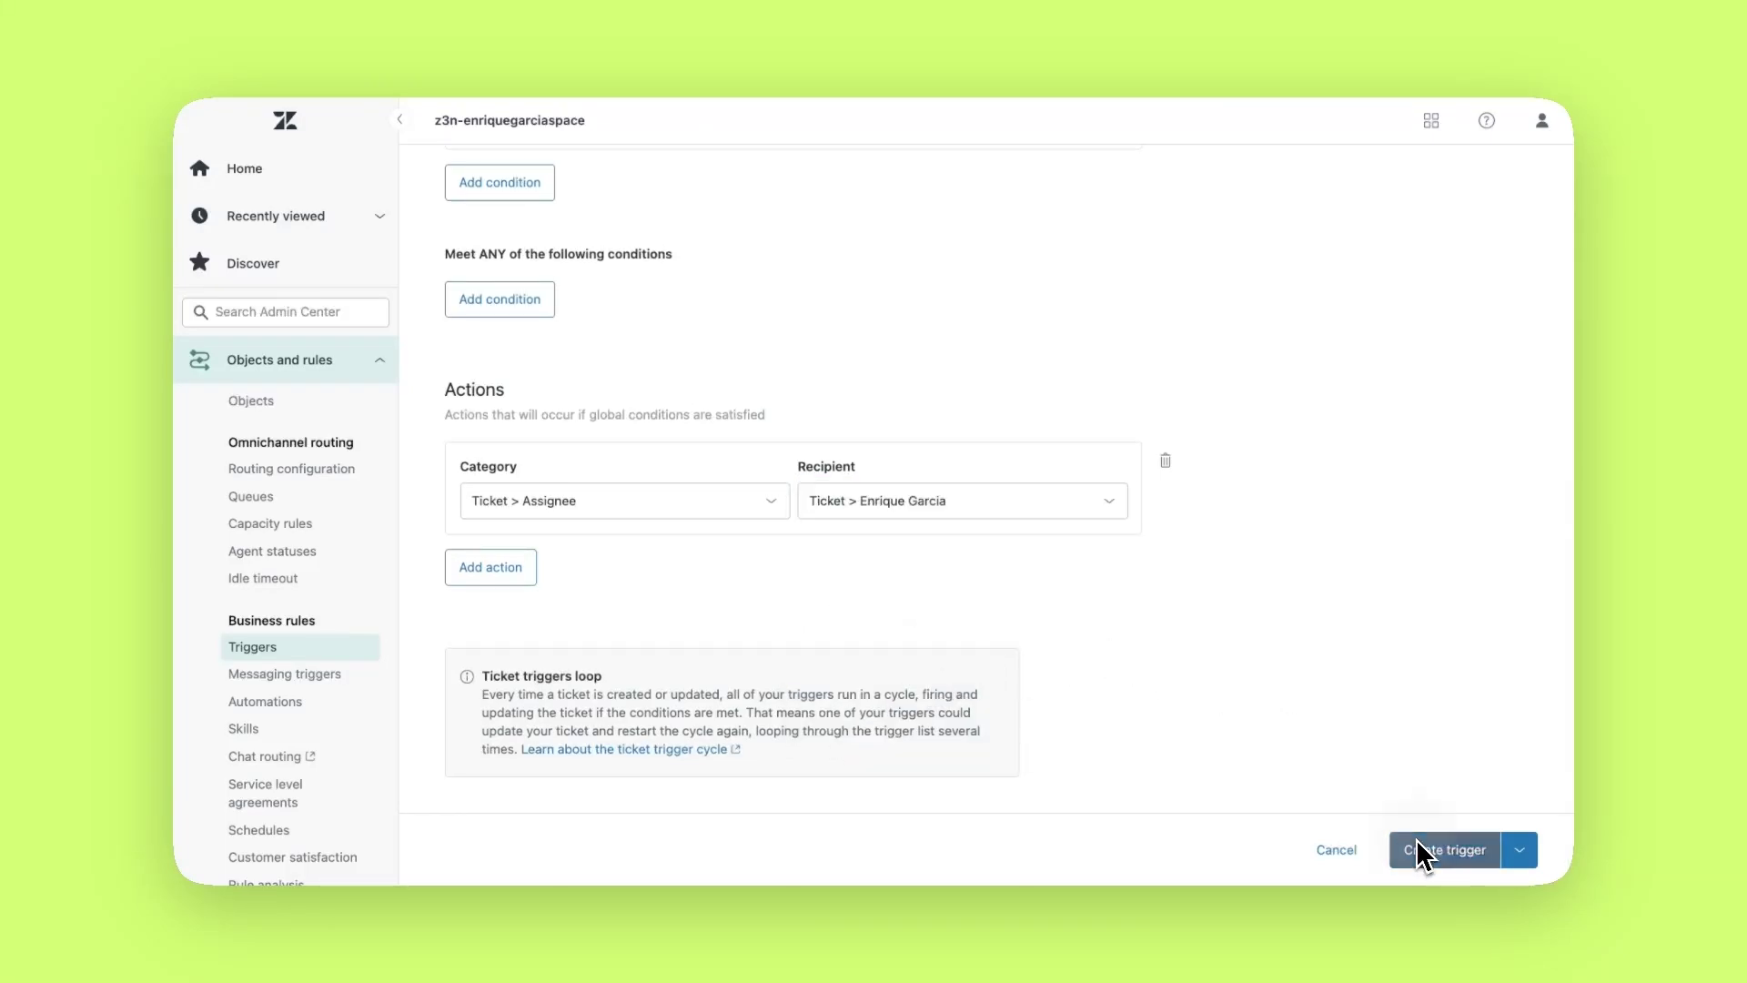